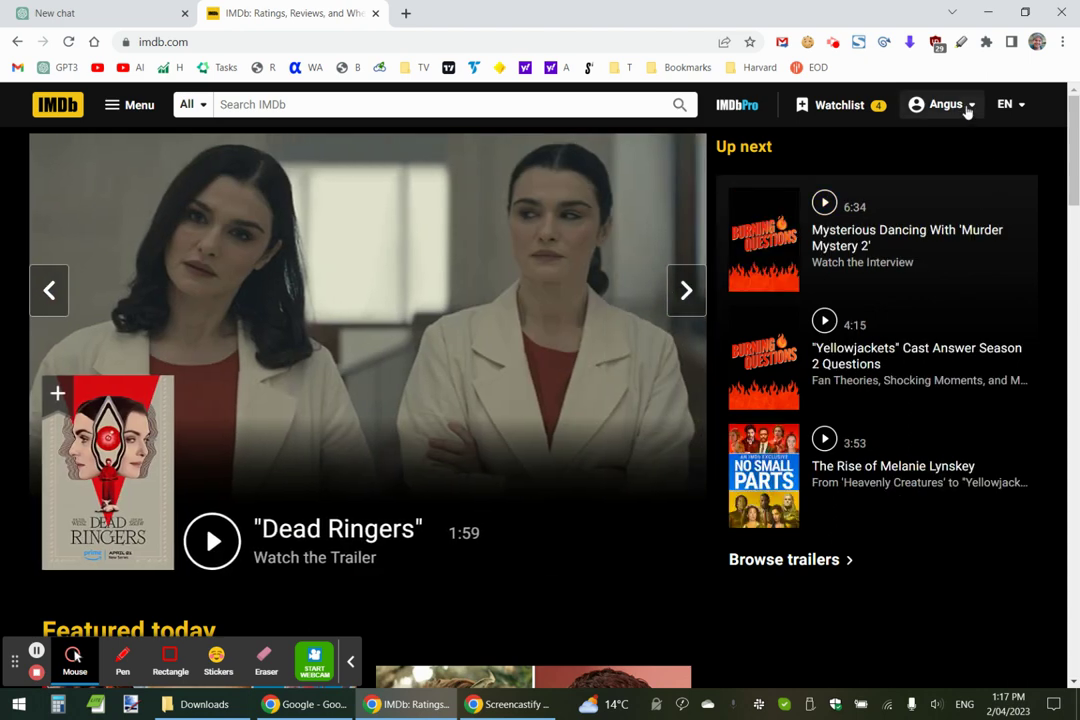
Step: Export the account's own ratings list from IMDb and open the downloaded ratings.csv in Excel
{"action": "left_click", "coordinate": [955, 107]}
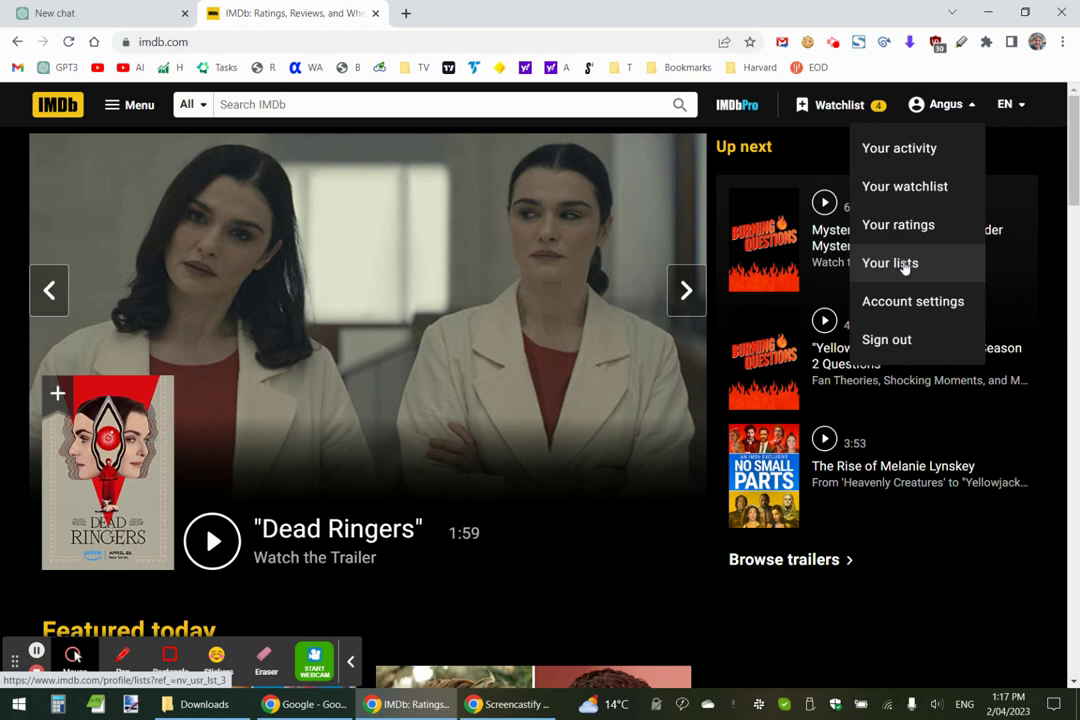
{"action": "left_click", "coordinate": [892, 229]}
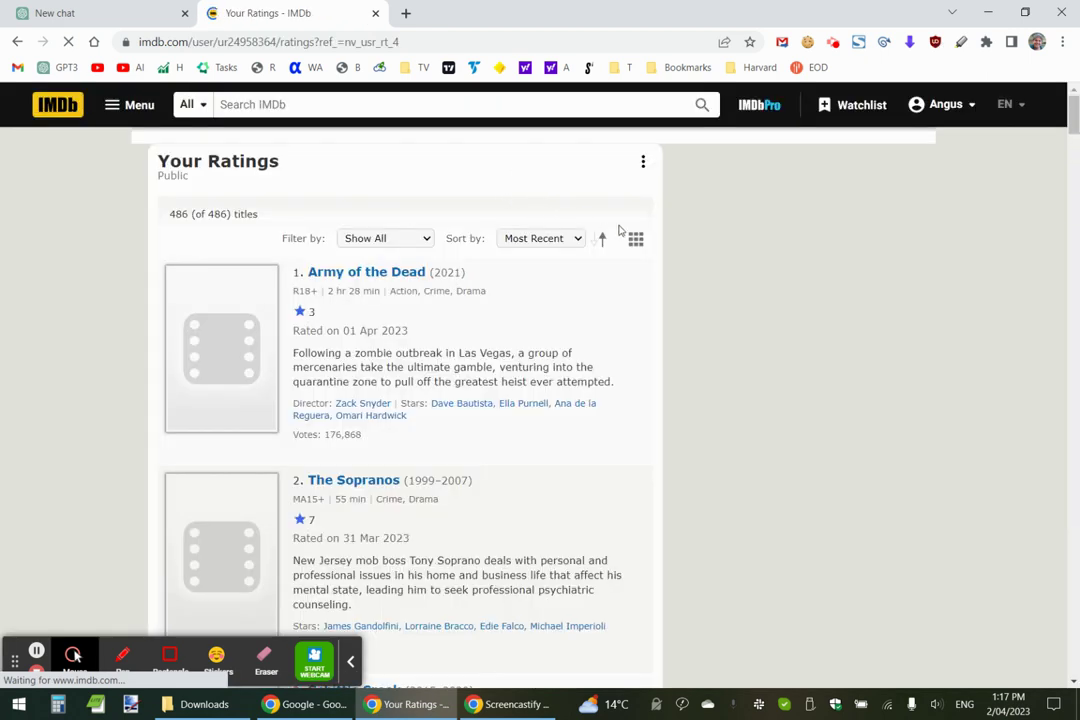
{"action": "left_click", "coordinate": [643, 164]}
{"action": "left_click", "coordinate": [596, 176]}
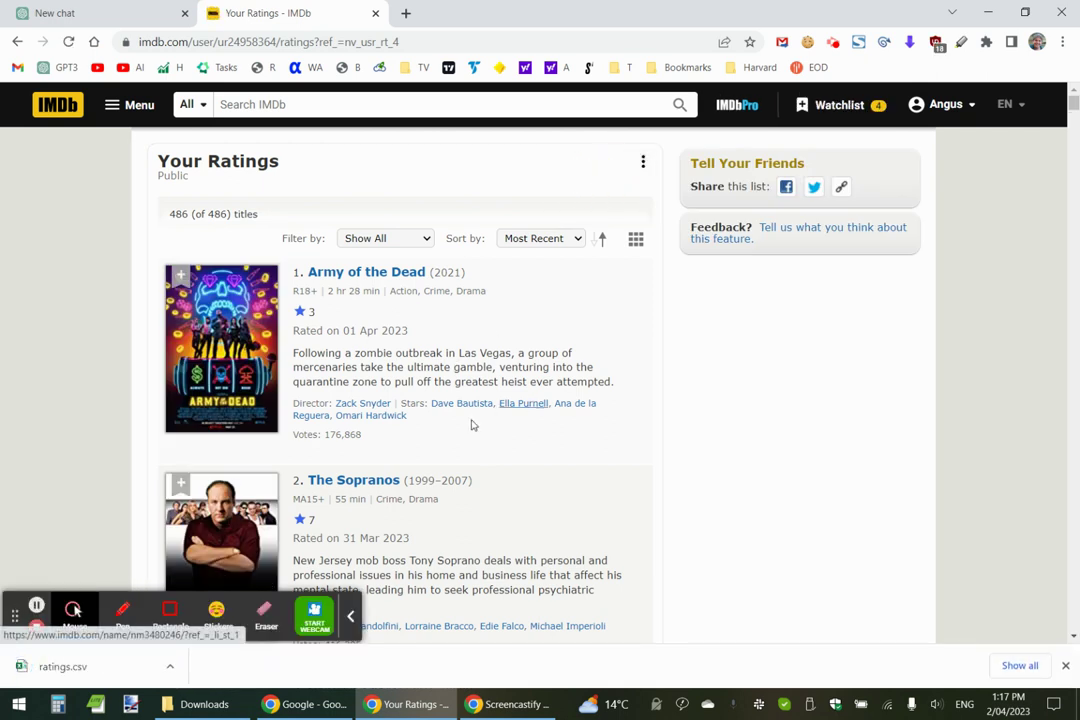
{"action": "left_click", "coordinate": [350, 616]}
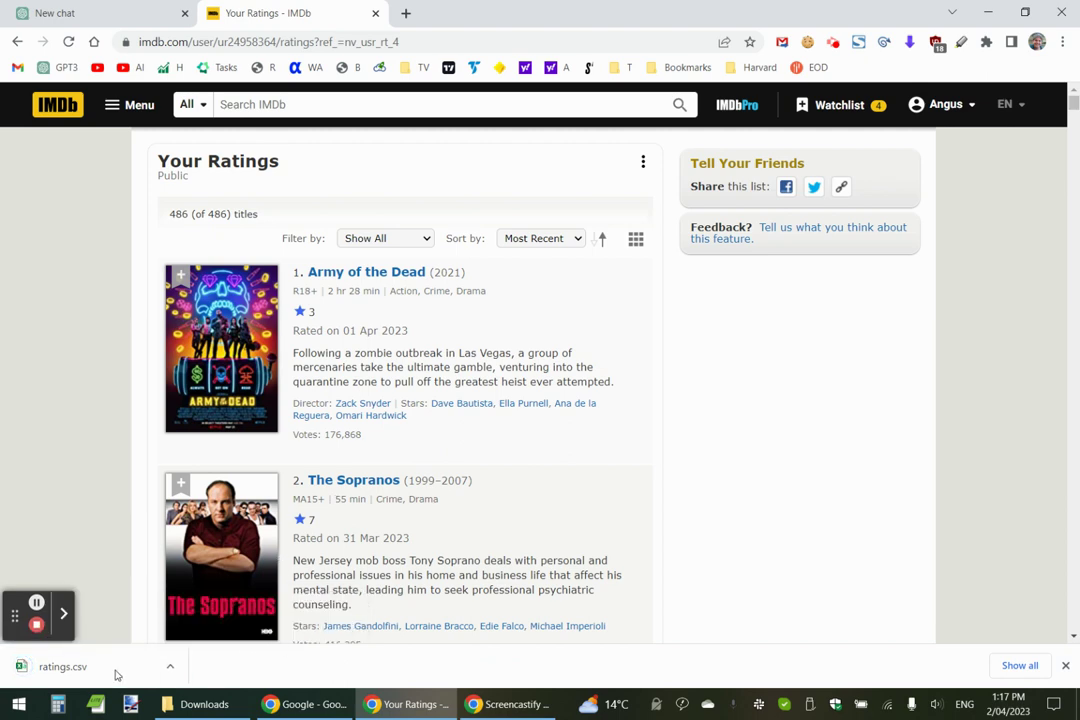
{"action": "left_click", "coordinate": [70, 667]}
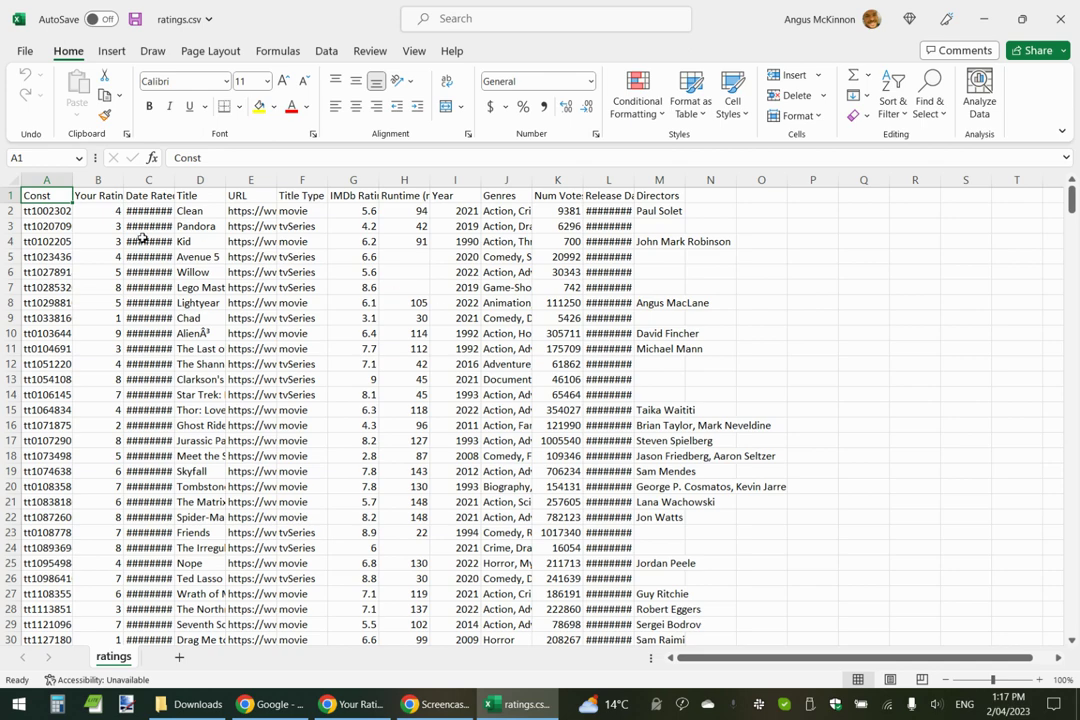
Step: Fit all column widths to their contents, then narrow the Title column
{"action": "left_click", "coordinate": [13, 179]}
{"action": "double_click", "coordinate": [74, 183]}
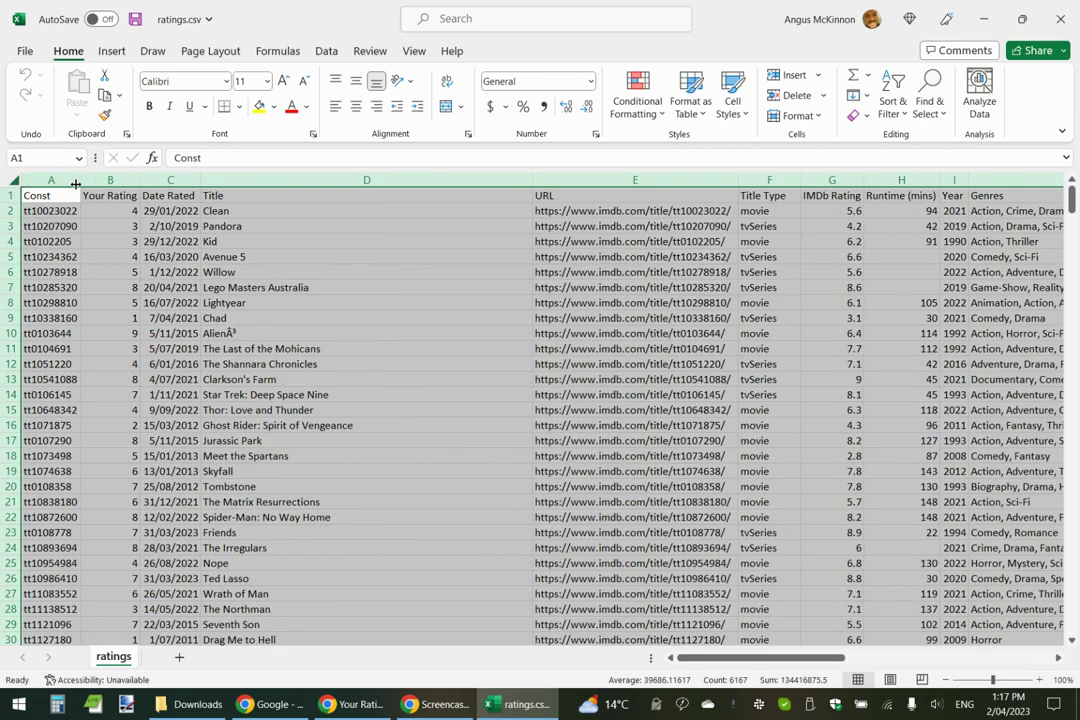
{"action": "left_click", "coordinate": [350, 287]}
{"action": "left_click_drag", "start_coordinate": [531, 174], "coordinate": [288, 178]}
Step: Add filters to the header row from Const to Genres (A1:J1)
{"action": "left_click_drag", "start_coordinate": [1071, 200], "coordinate": [1075, 648]}
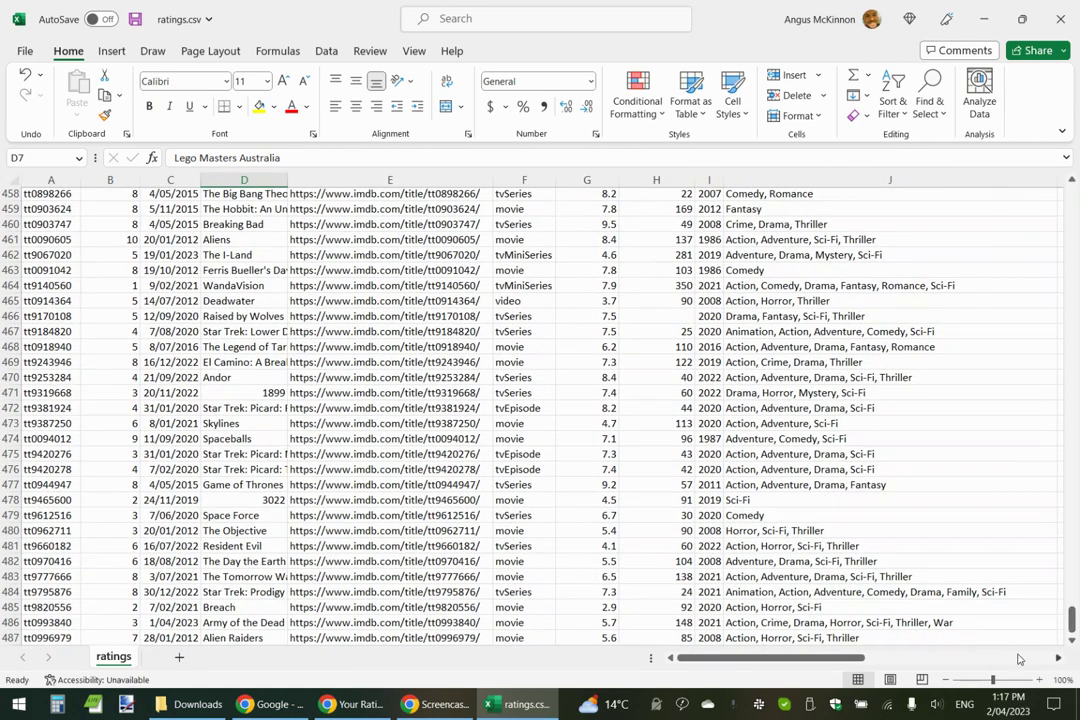
{"action": "scroll", "coordinate": [703, 590], "scroll_direction": "down", "scroll_amount": 1}
{"action": "left_click_drag", "start_coordinate": [1070, 622], "coordinate": [1071, 200]}
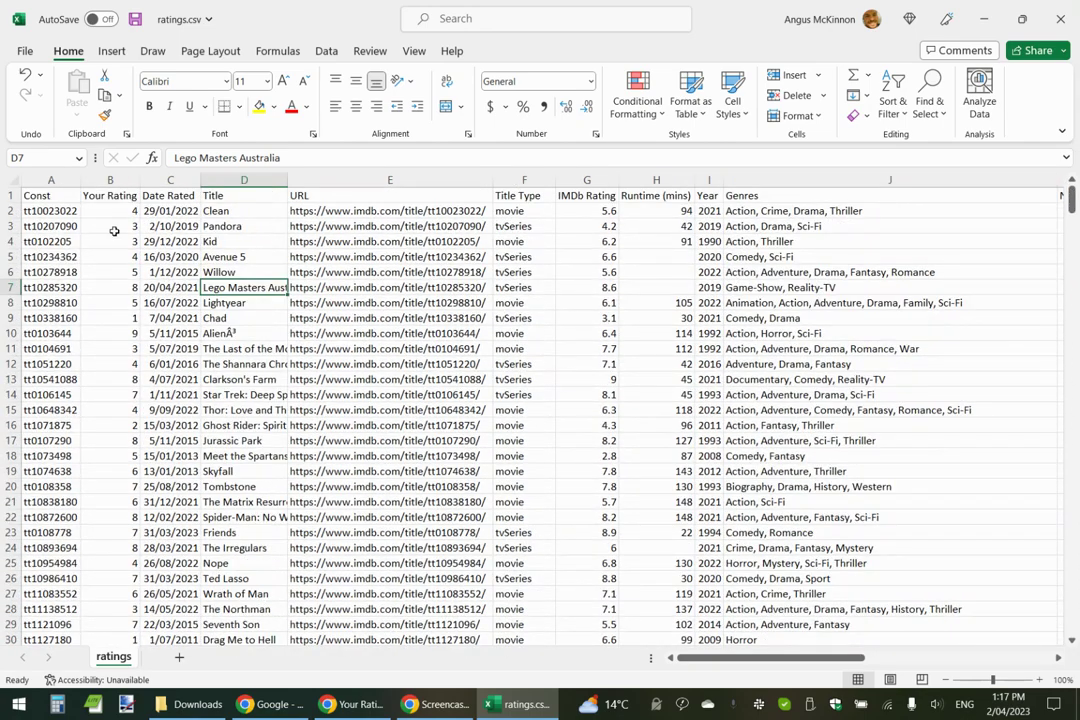
{"action": "left_click_drag", "start_coordinate": [30, 197], "coordinate": [741, 196]}
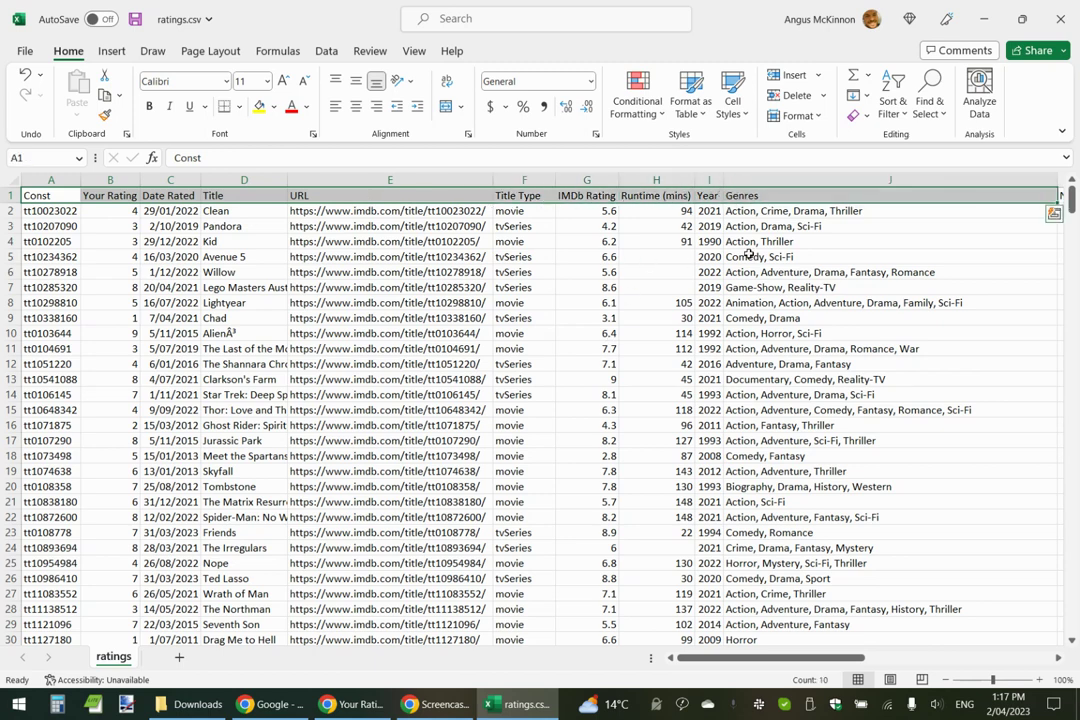
{"action": "left_click", "coordinate": [326, 51]}
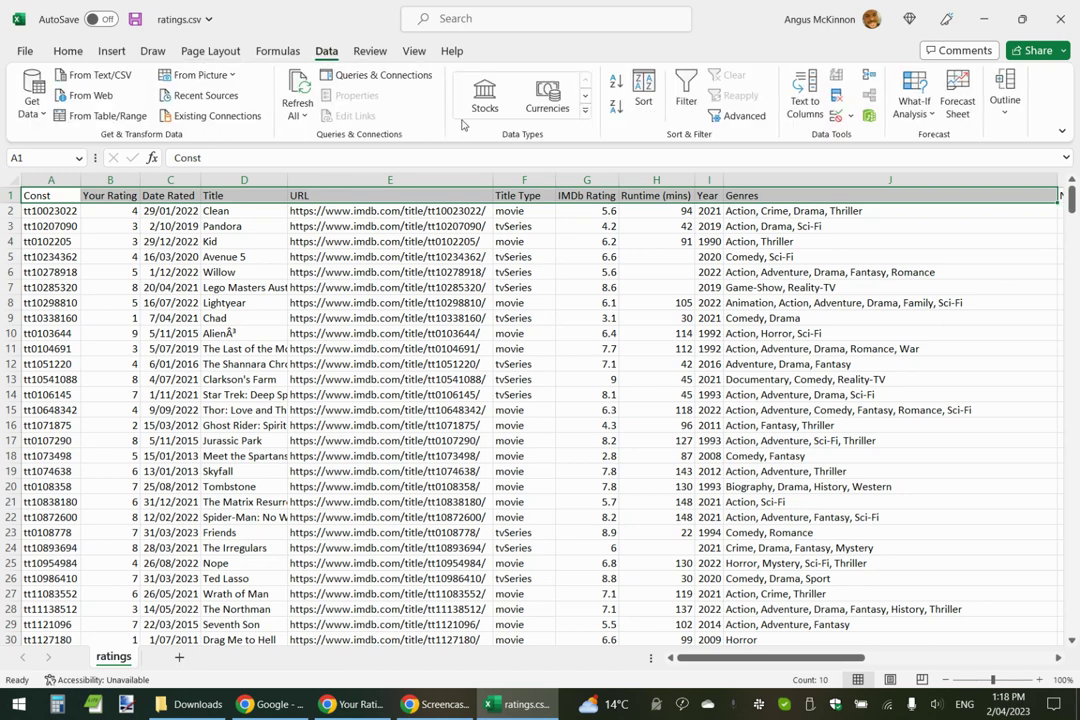
{"action": "left_click", "coordinate": [686, 88]}
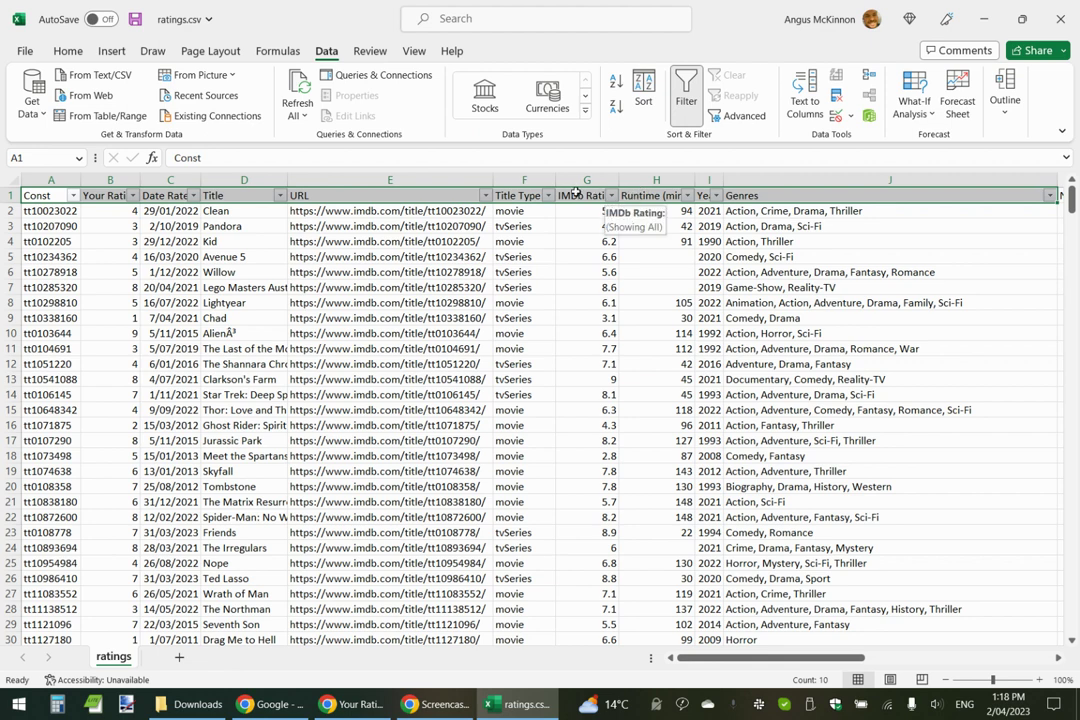
Step: Filter Title Type to exclude movie and clear the contents of all listed rows across columns A to J
{"action": "left_click", "coordinate": [548, 196]}
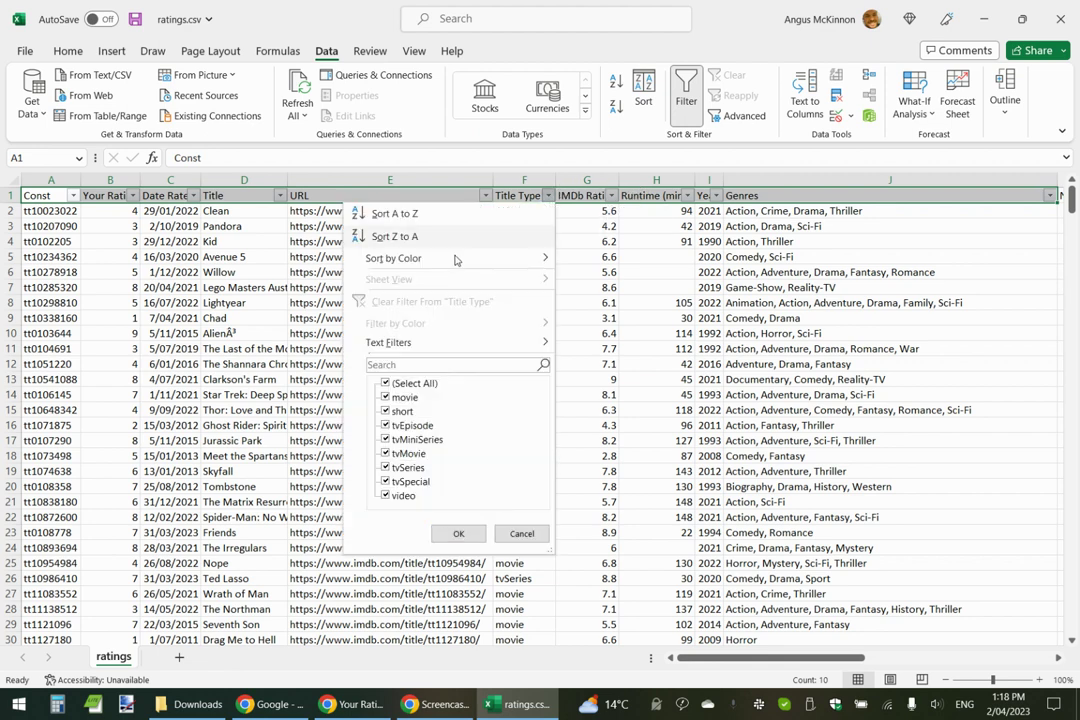
{"action": "left_click", "coordinate": [386, 397]}
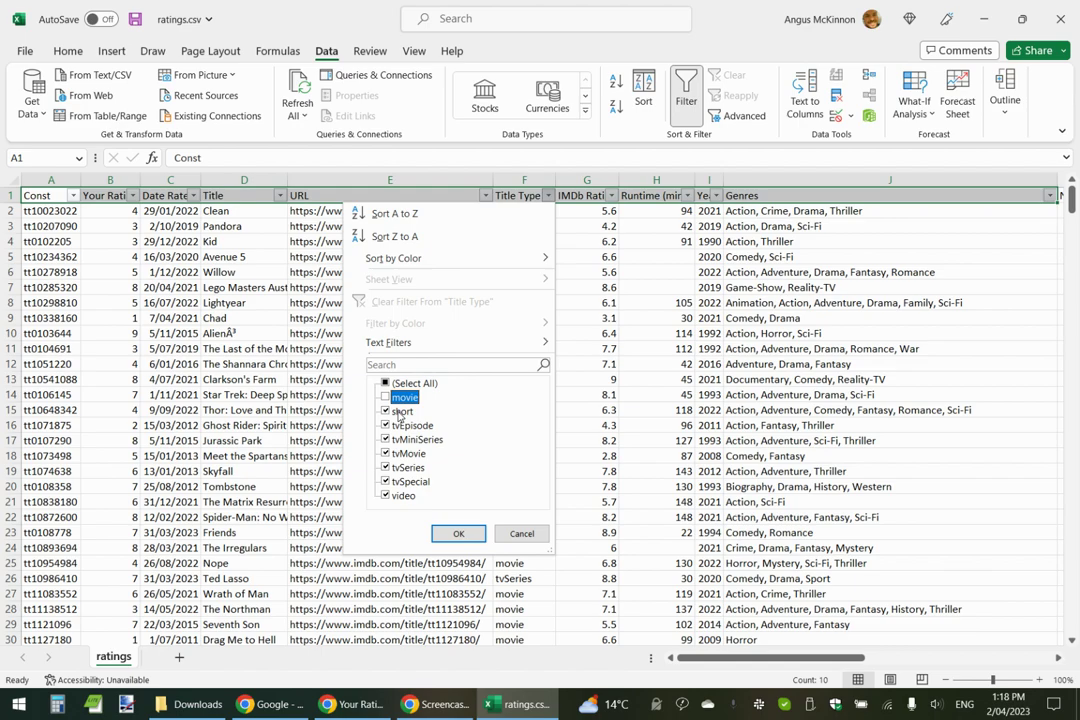
{"action": "left_click", "coordinate": [456, 534]}
{"action": "left_click_drag", "start_coordinate": [48, 213], "coordinate": [748, 608]}
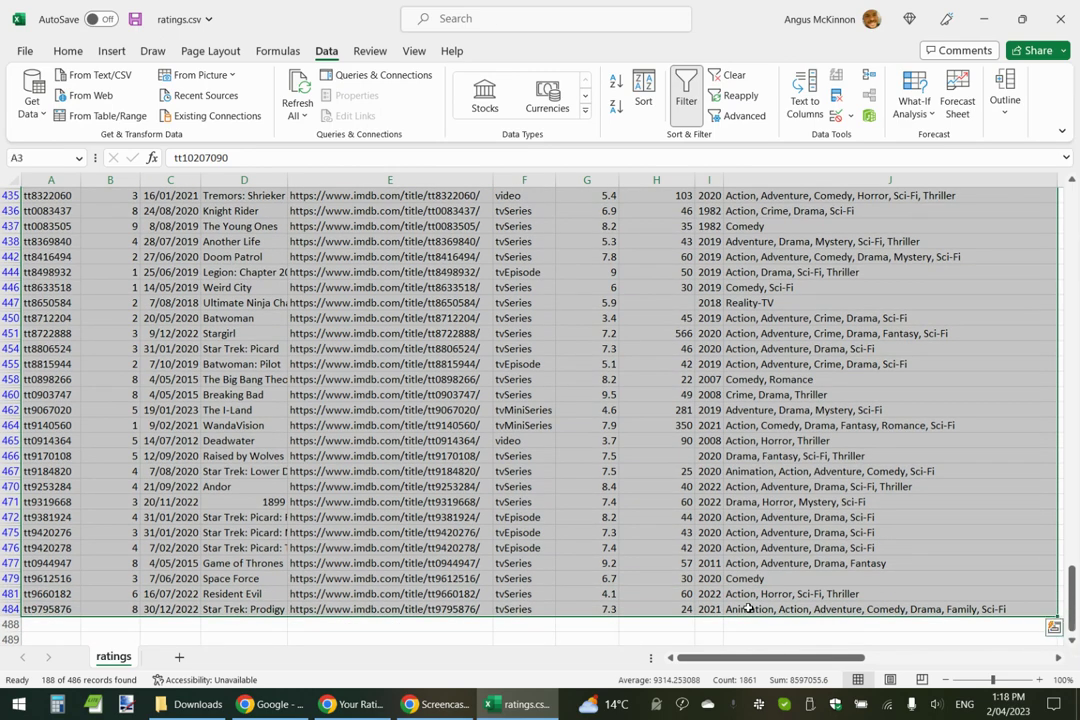
{"action": "key", "text": "Delete"}
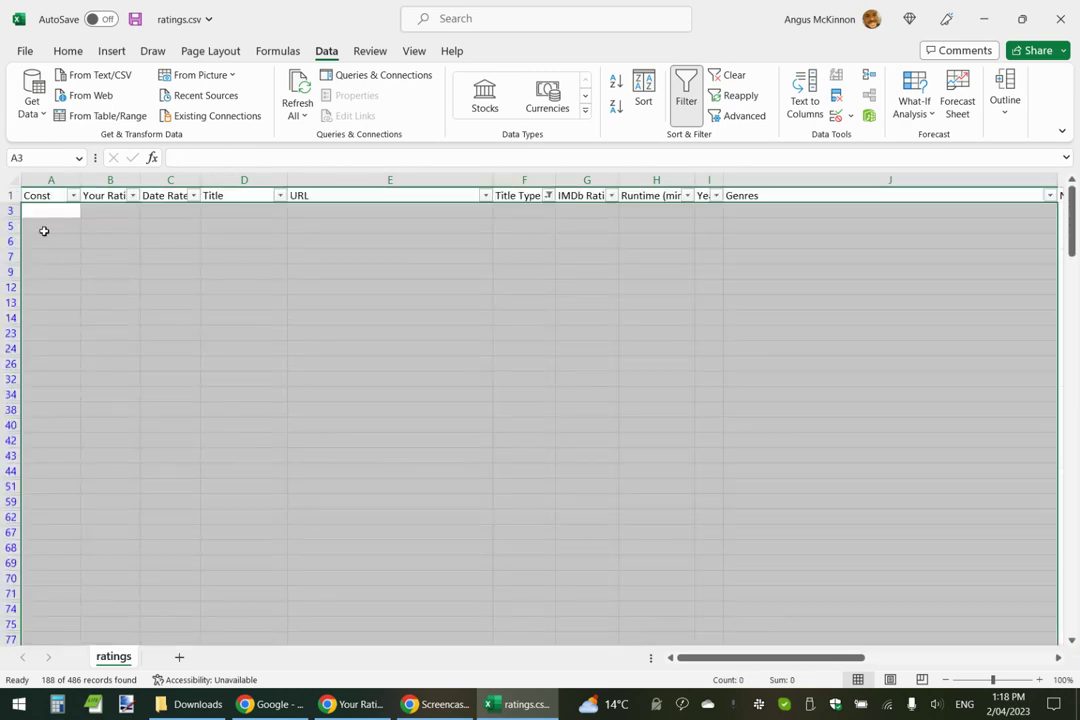
Step: Sort the Title Type column A to Z and set its filter to include all entries, movie and blanks
{"action": "left_click", "coordinate": [548, 198]}
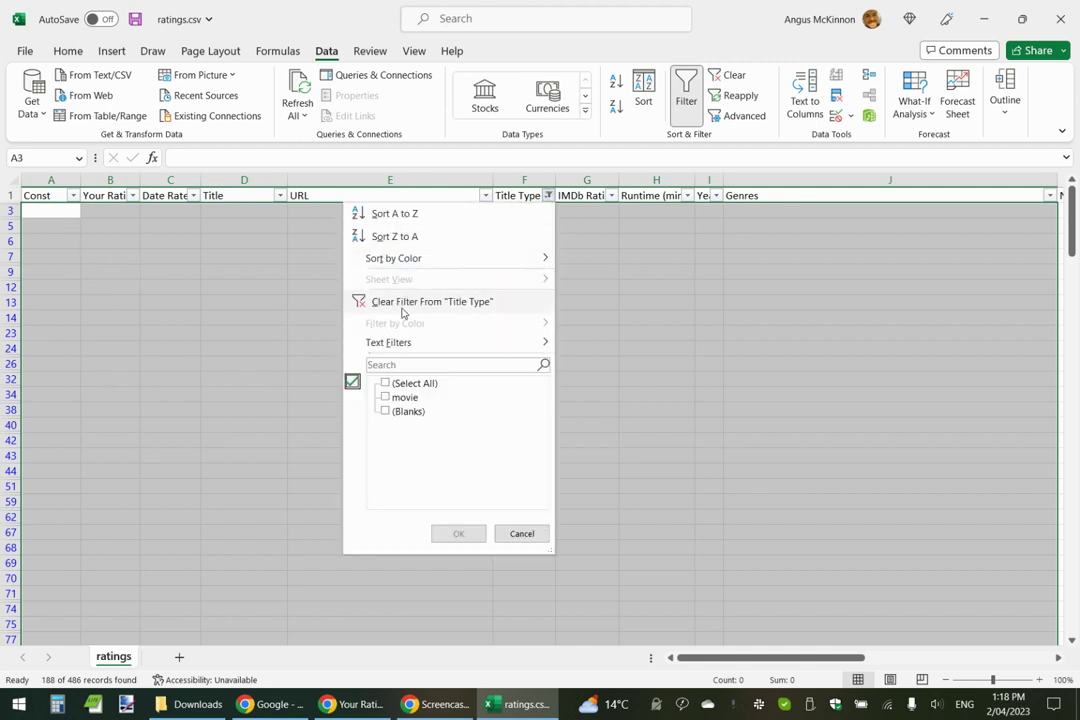
{"action": "left_click", "coordinate": [393, 386]}
{"action": "left_click", "coordinate": [414, 214]}
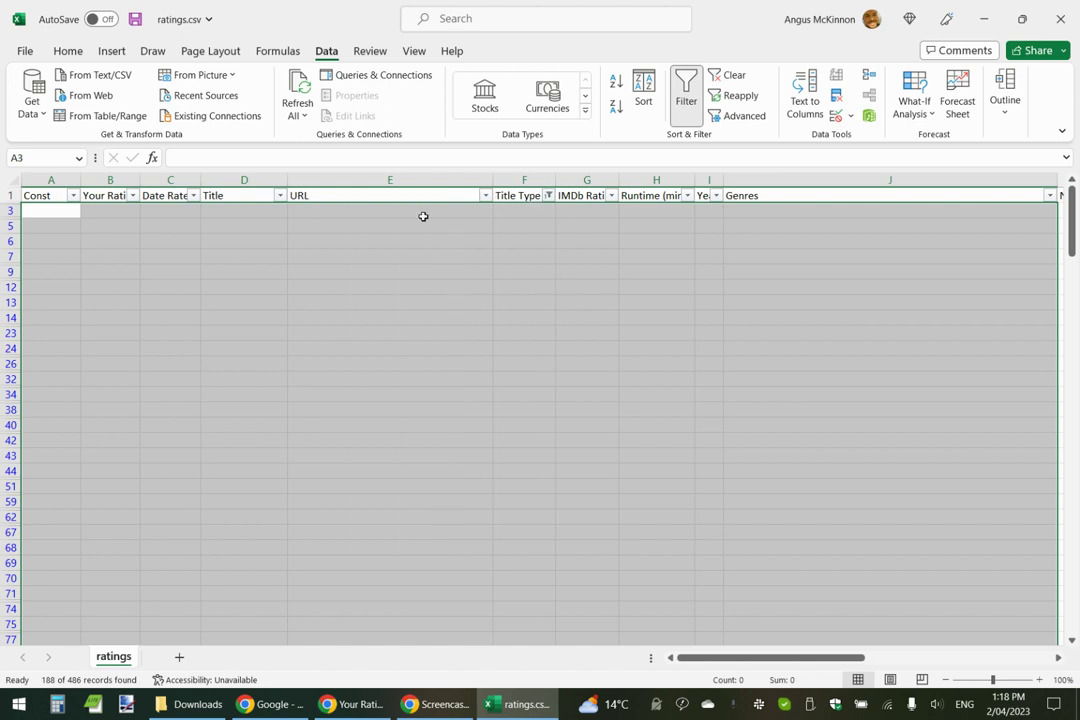
{"action": "left_click", "coordinate": [589, 225]}
{"action": "left_click", "coordinate": [548, 196]}
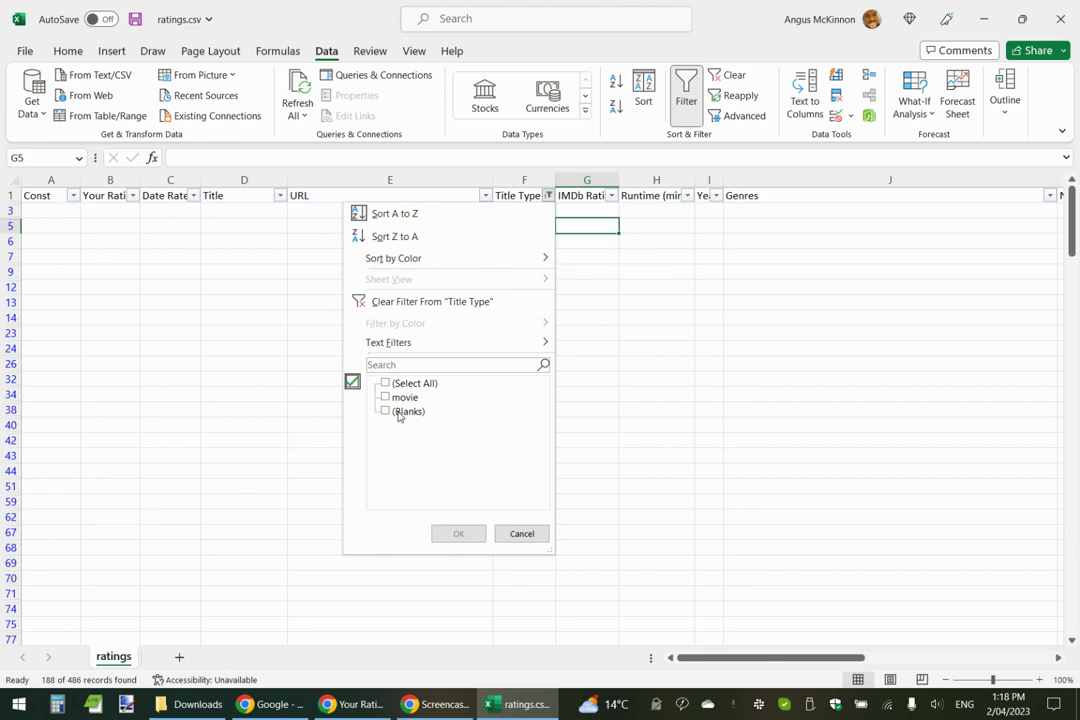
{"action": "left_click", "coordinate": [386, 384]}
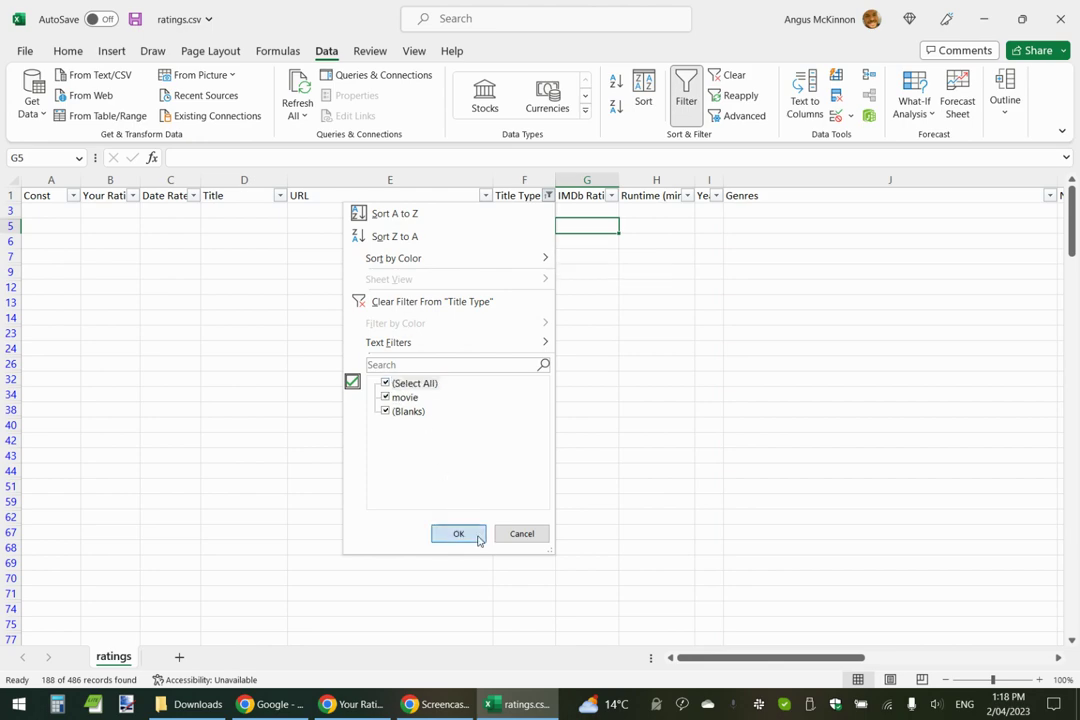
{"action": "left_click", "coordinate": [472, 534]}
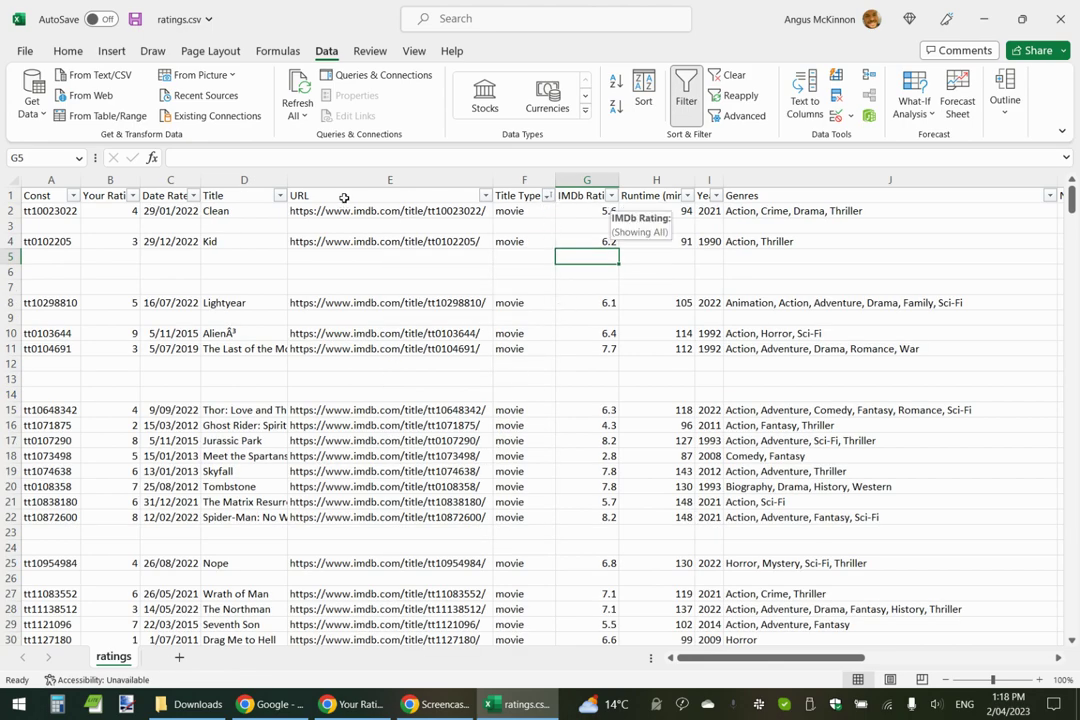
Step: Sort the rows by Your Rating from largest to smallest and fit all column widths to their contents
{"action": "left_click", "coordinate": [134, 198]}
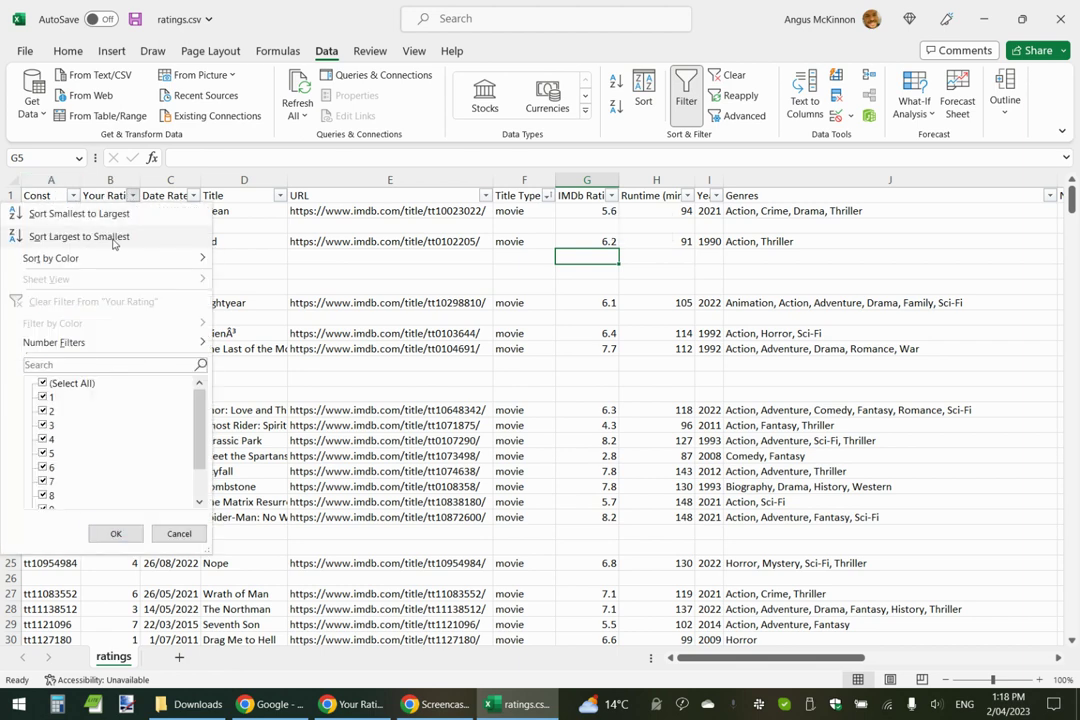
{"action": "left_click", "coordinate": [114, 240]}
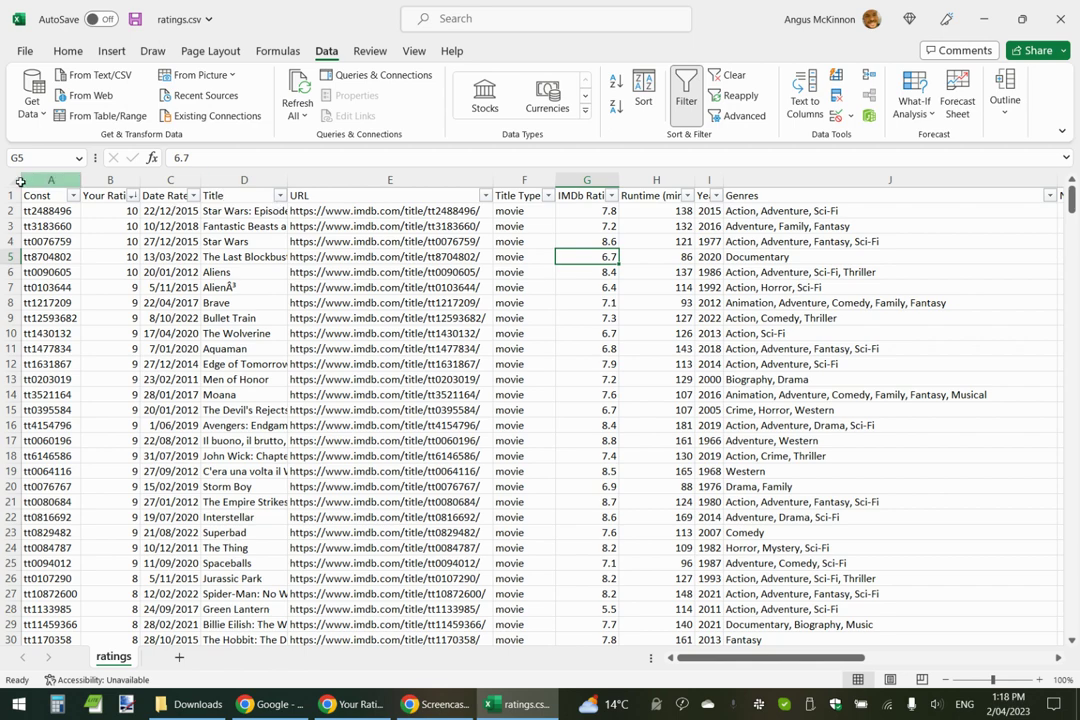
{"action": "left_click", "coordinate": [9, 180]}
{"action": "double_click", "coordinate": [139, 180]}
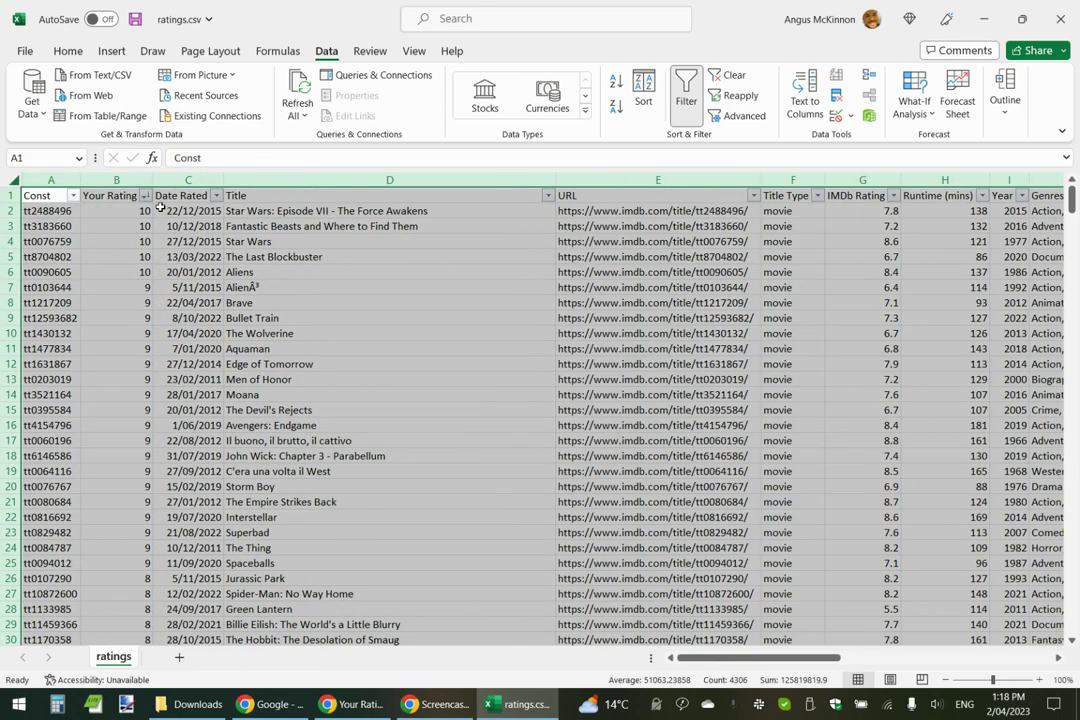
{"action": "left_click", "coordinate": [302, 321]}
Step: Set Your Rating to 9 for the films in rows 2 to 4 and to 8 for The Last Blockbuster
{"action": "left_click", "coordinate": [124, 214]}
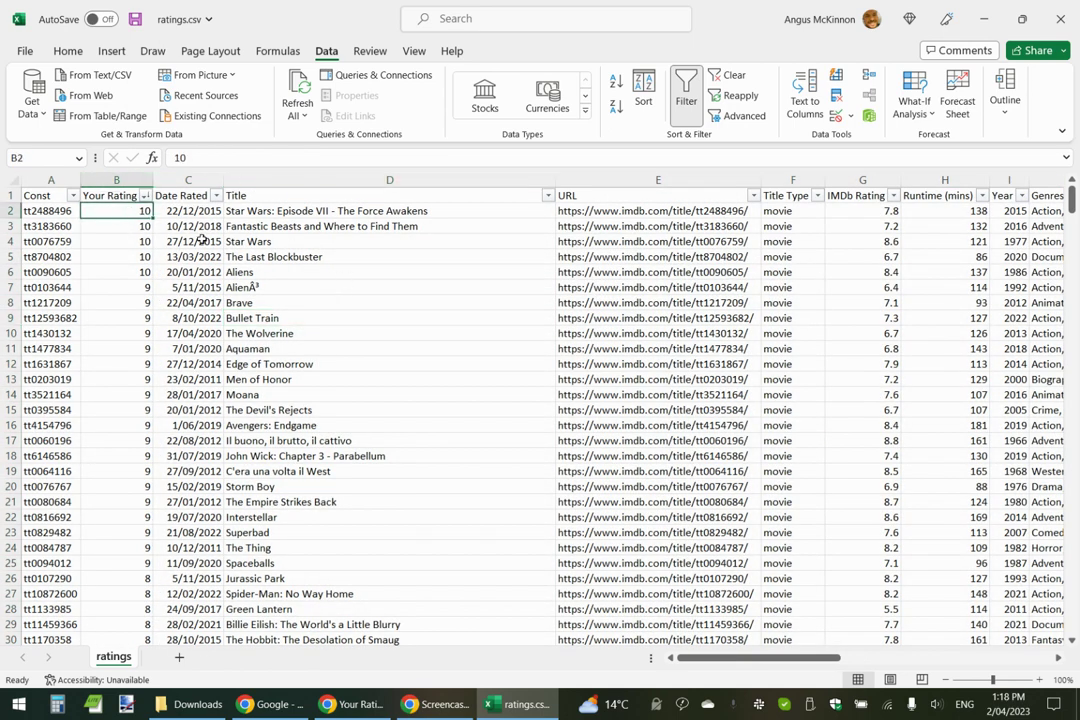
{"action": "type", "text": "9"}
{"action": "key", "text": "Return"}
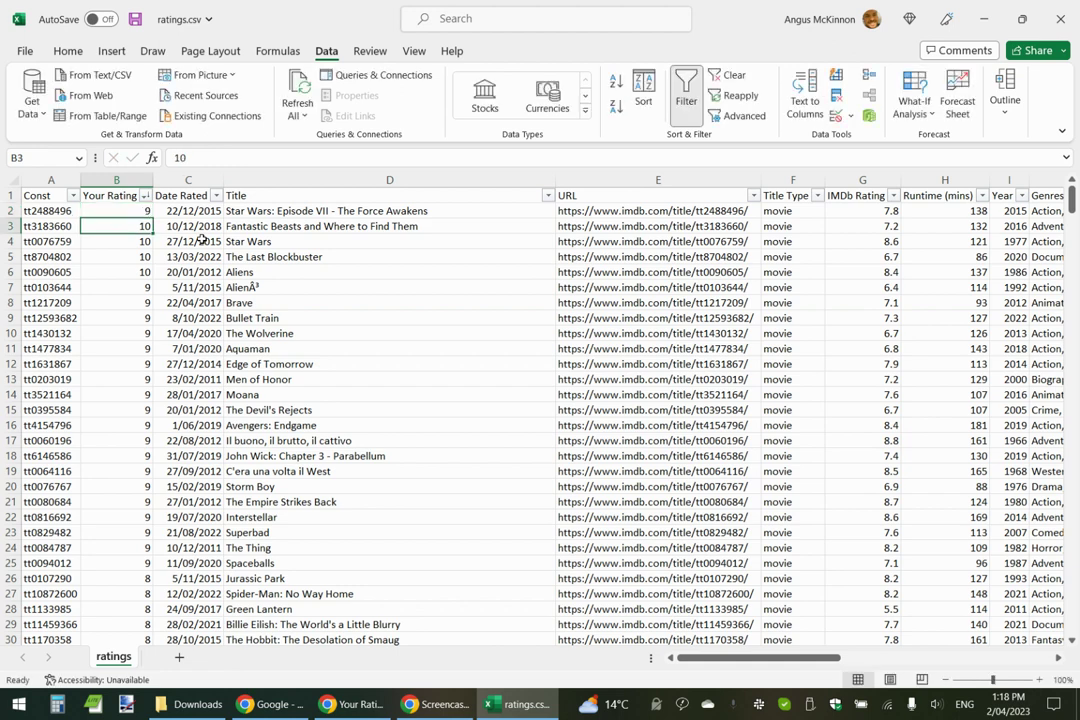
{"action": "type", "text": "9"}
{"action": "key", "text": "Return"}
{"action": "type", "text": "9"}
{"action": "key", "text": "Return"}
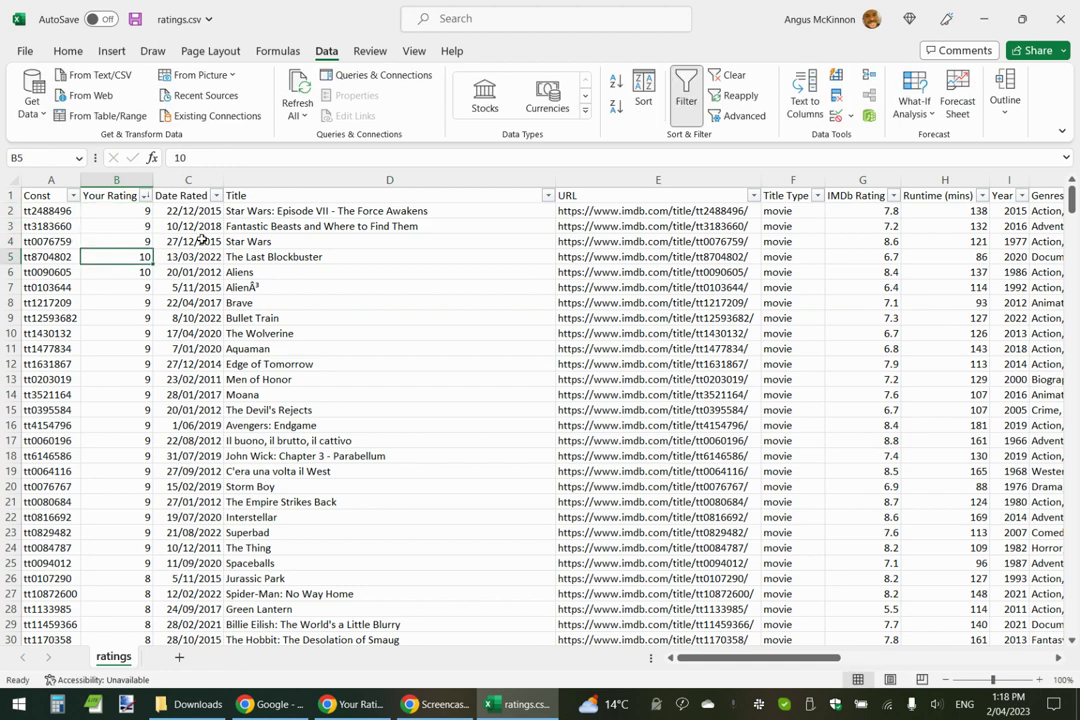
{"action": "type", "text": "8"}
{"action": "key", "text": "Return"}
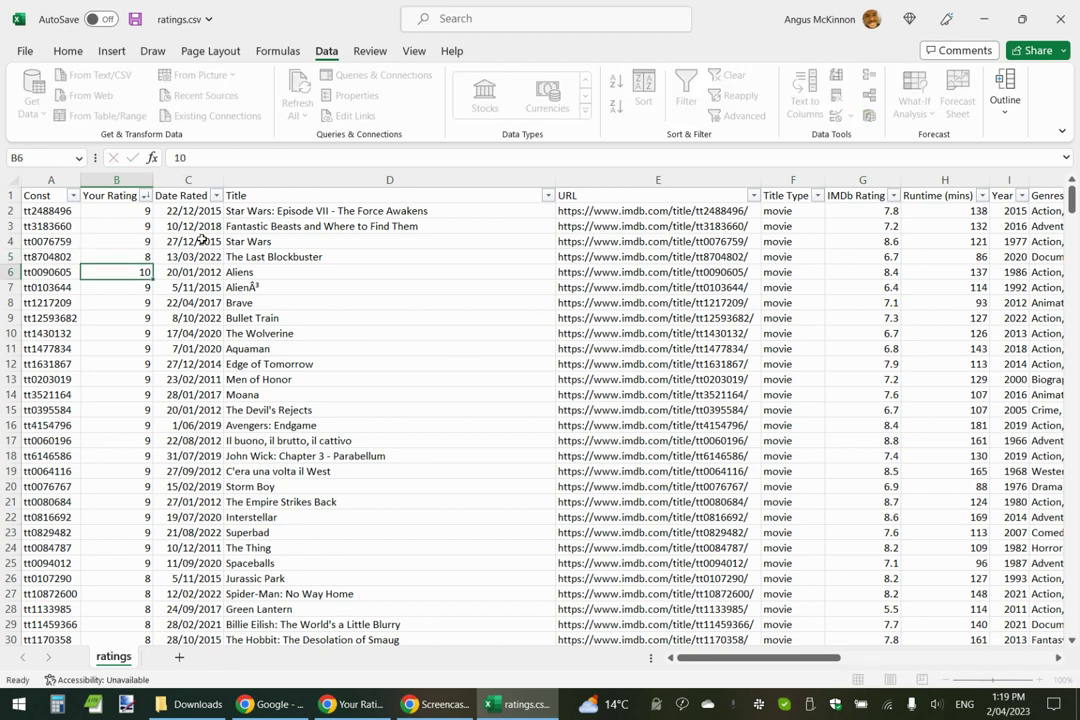
Step: Correct the garbled title in cell D7 to Alien
{"action": "key", "text": "Return"}
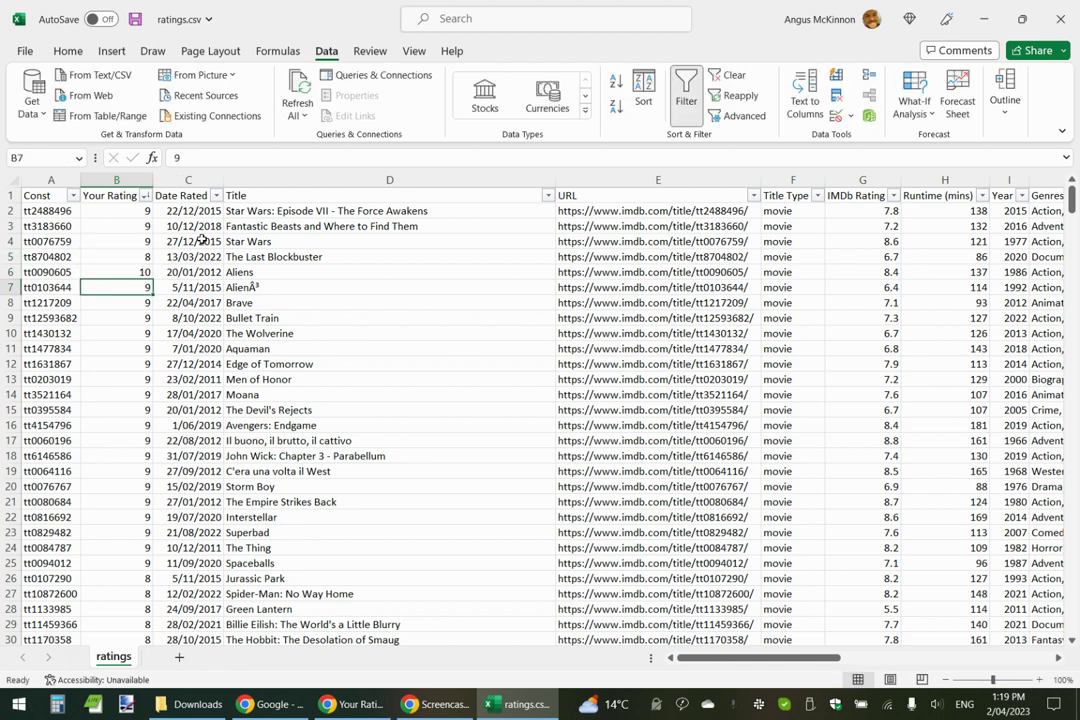
{"action": "key", "text": "Right"}
{"action": "key", "text": "Right"}
{"action": "type", "text": "Al"}
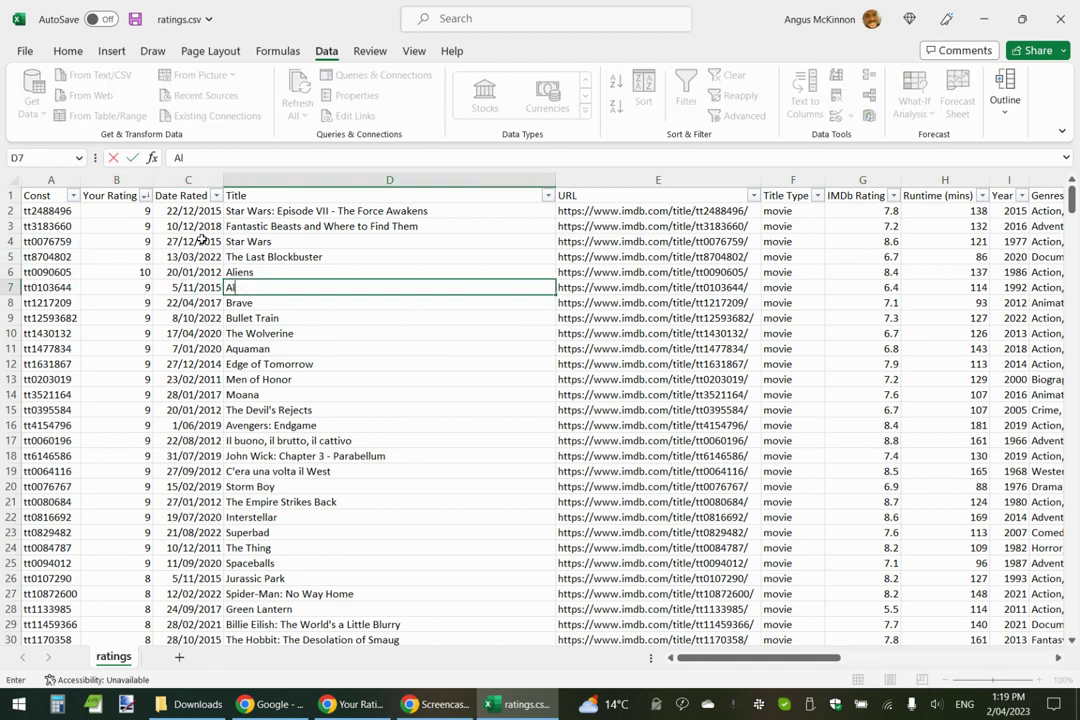
{"action": "key", "text": "Return"}
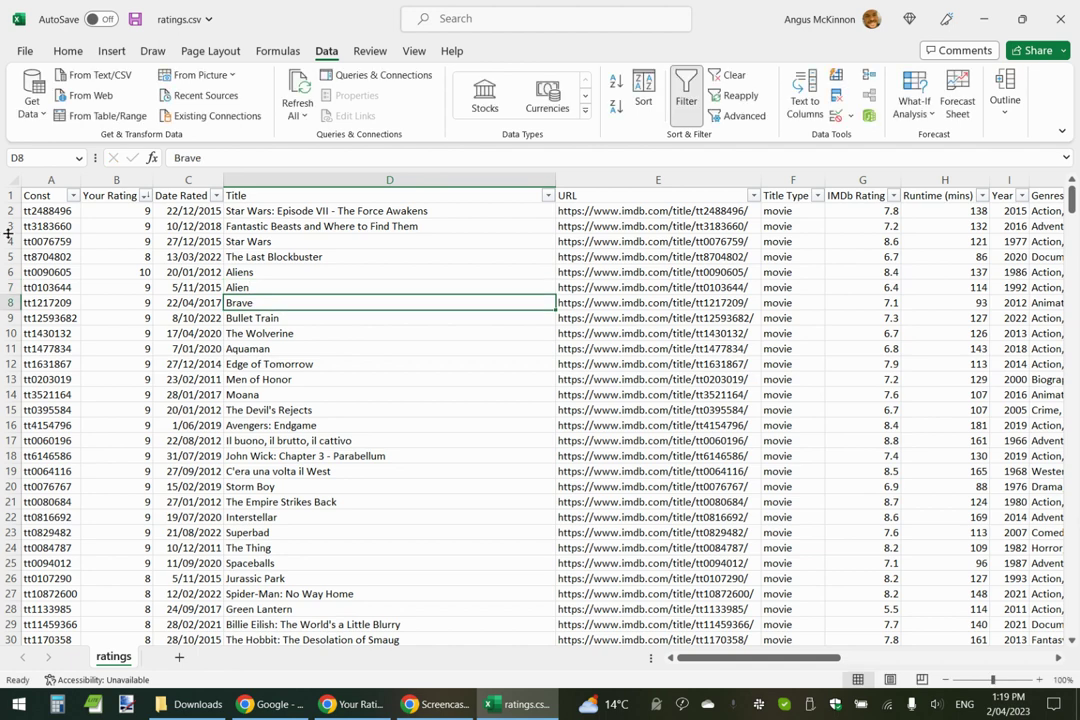
Step: Delete the Const and Date Rated columns from the sheet
{"action": "left_click", "coordinate": [36, 179]}
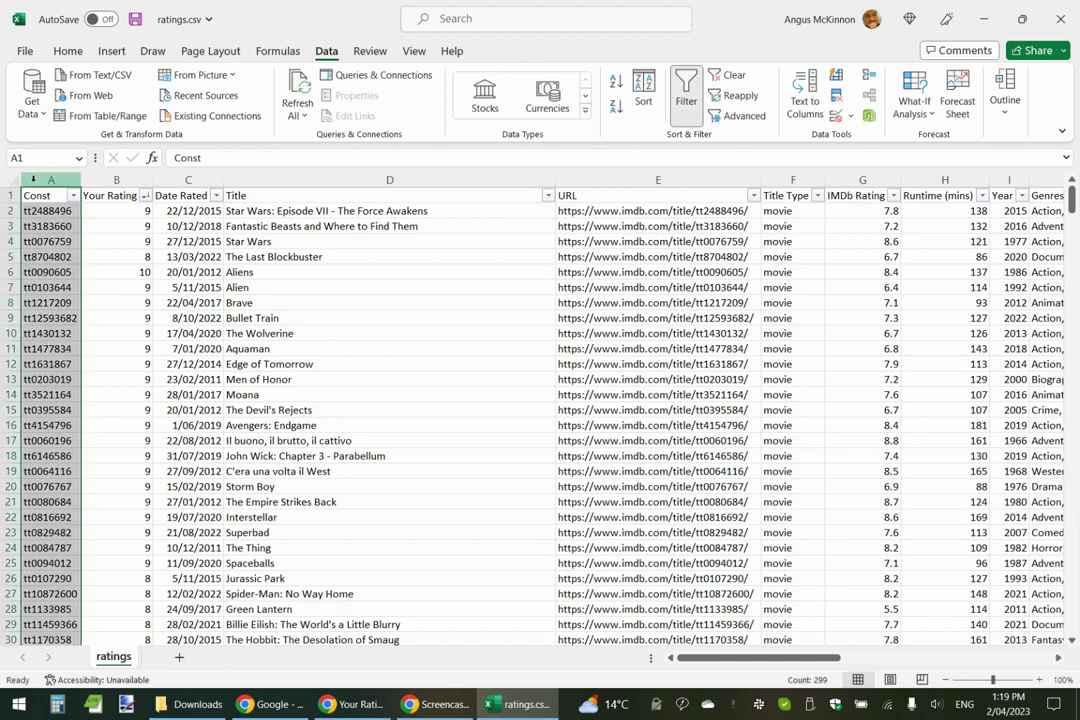
{"action": "right_click", "coordinate": [38, 181]}
{"action": "left_click", "coordinate": [77, 367]}
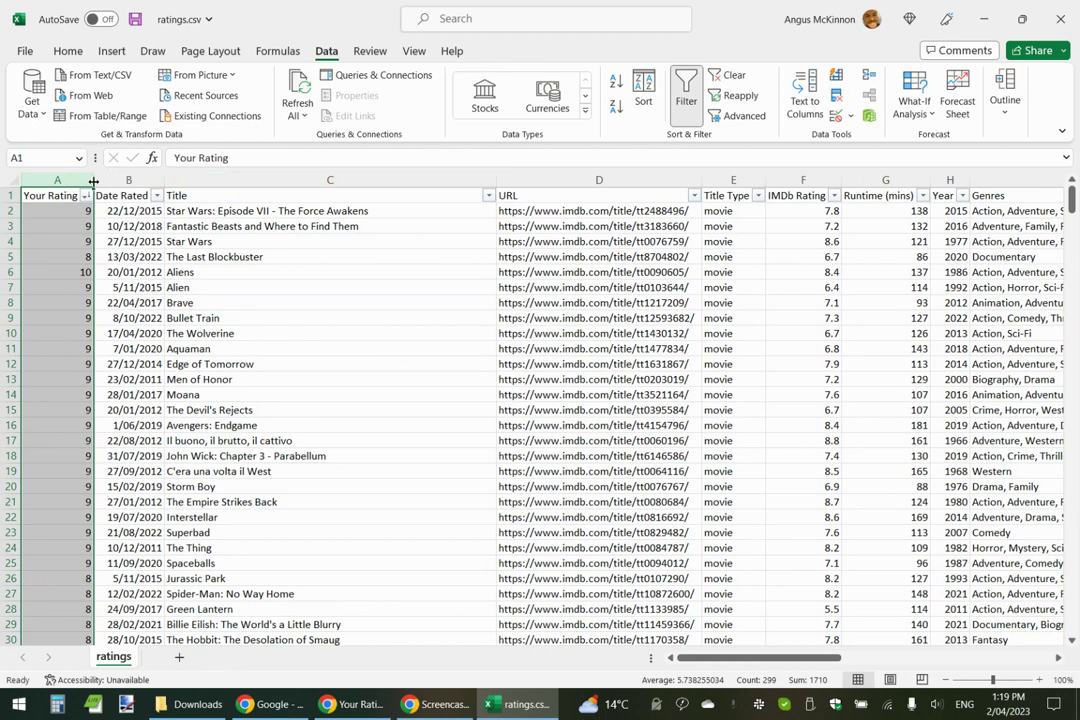
{"action": "left_click", "coordinate": [128, 180]}
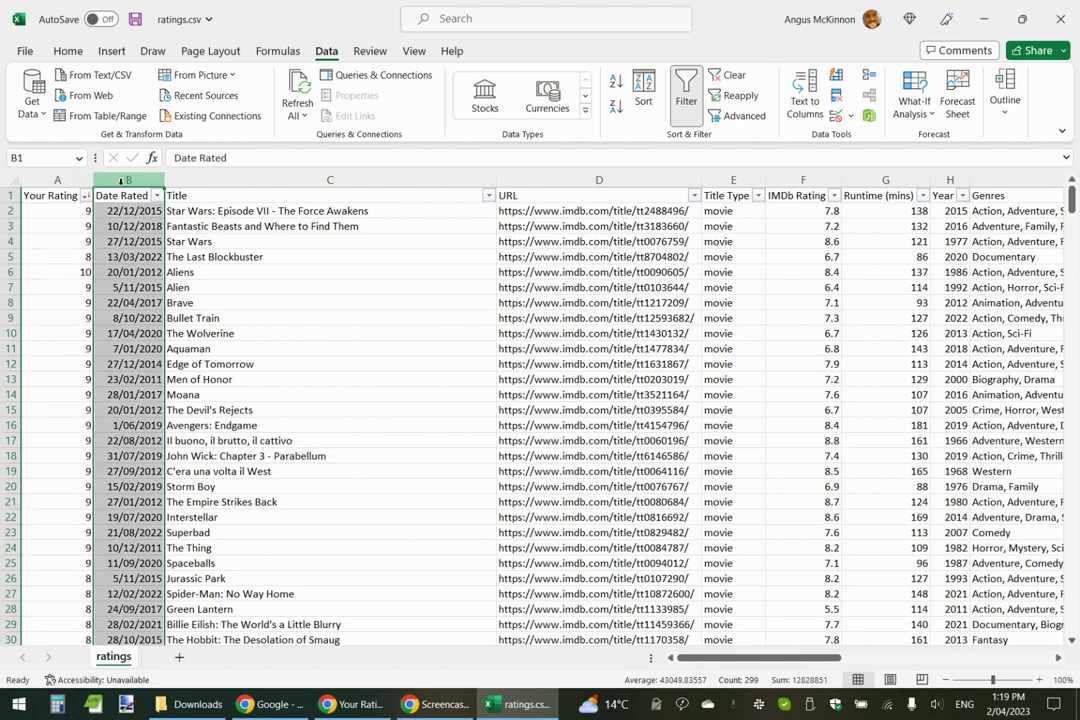
{"action": "right_click", "coordinate": [128, 182]}
{"action": "left_click", "coordinate": [165, 370]}
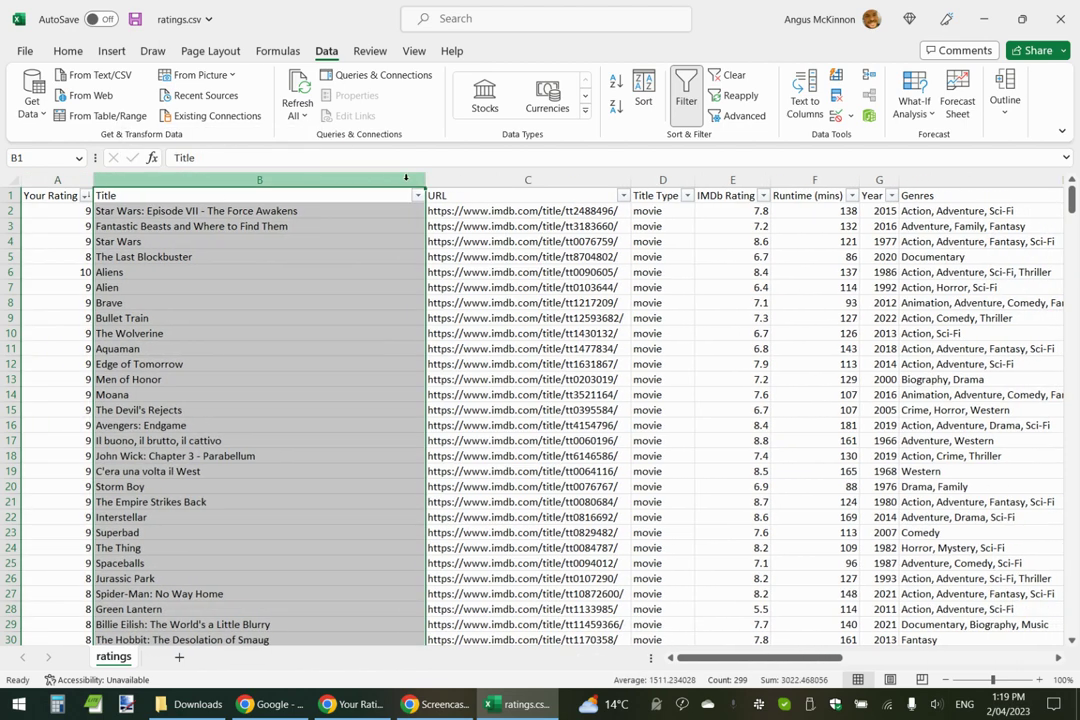
Step: Delete the URL and Title Type columns from the sheet
{"action": "left_click", "coordinate": [465, 180]}
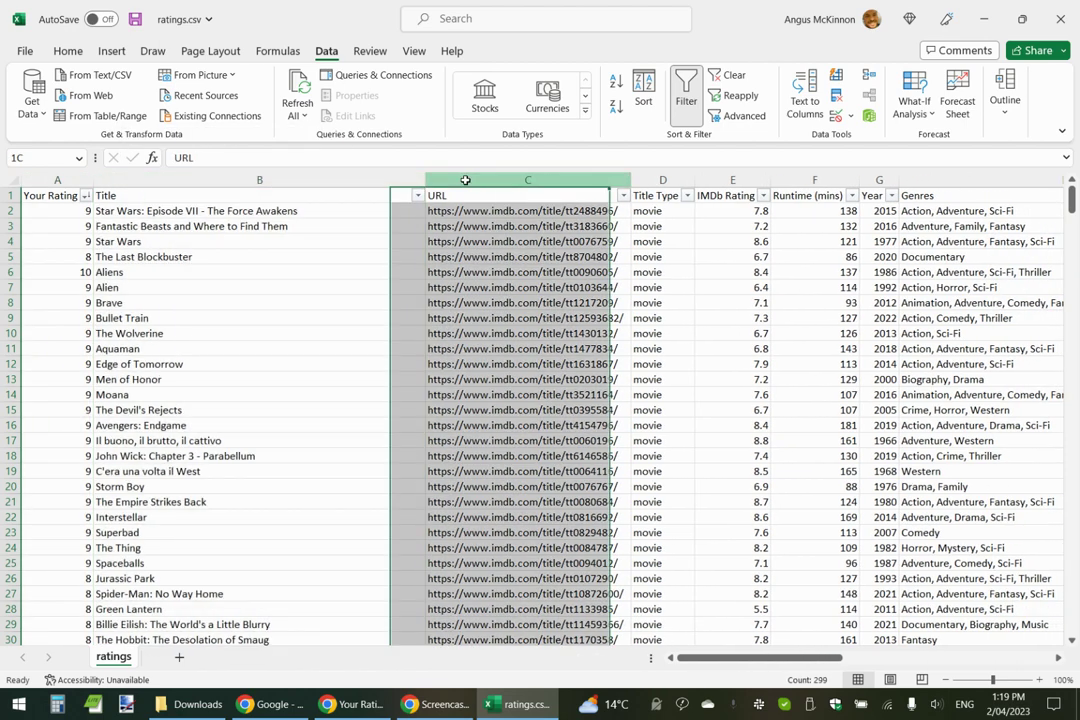
{"action": "left_click", "coordinate": [662, 181], "text": "ctrl"}
{"action": "right_click", "coordinate": [668, 183]}
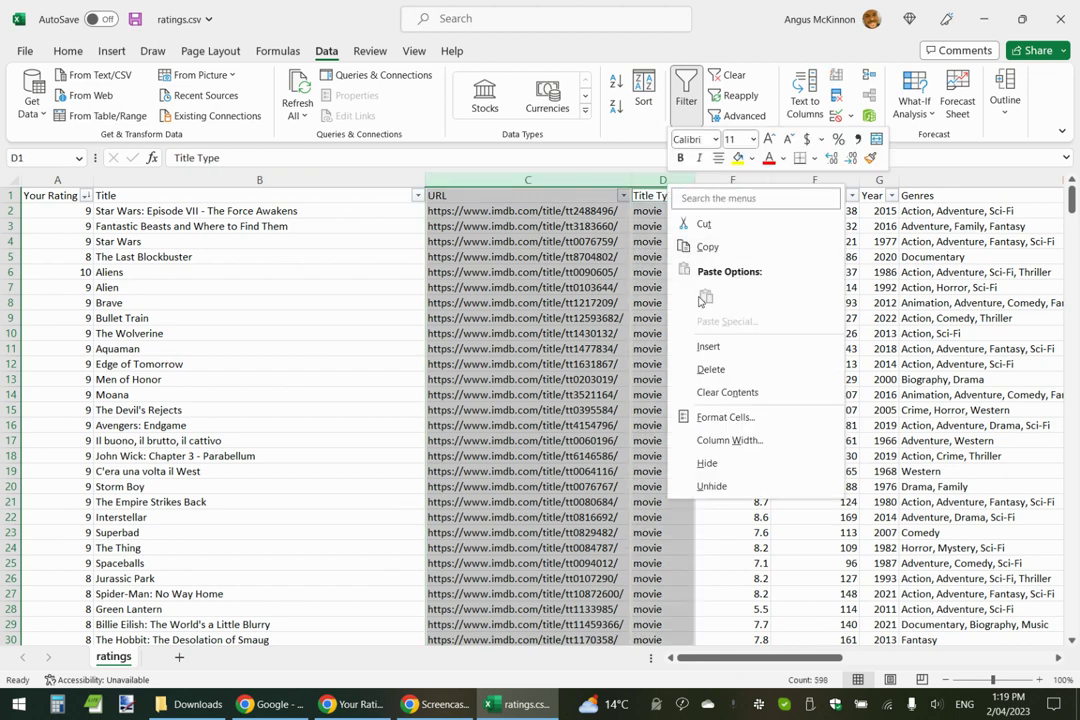
{"action": "left_click", "coordinate": [710, 369]}
Step: Delete every column after IMDb Rating, from Runtime (mins) through Directors
{"action": "left_click", "coordinate": [521, 179]}
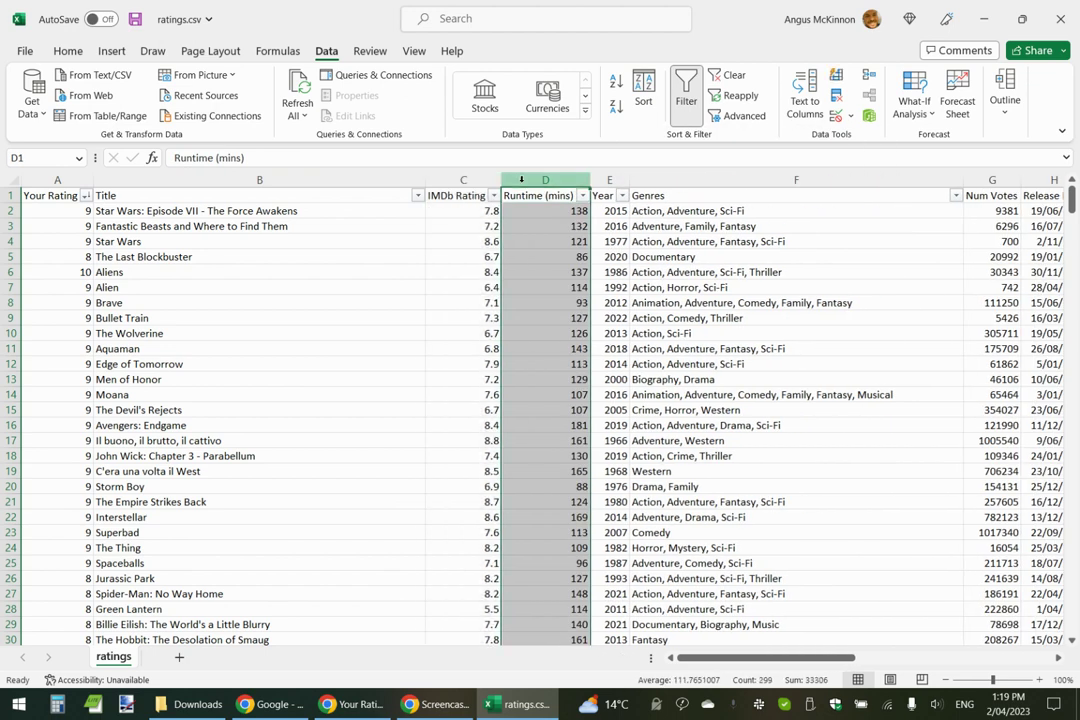
{"action": "left_click", "coordinate": [1050, 181], "text": "shift"}
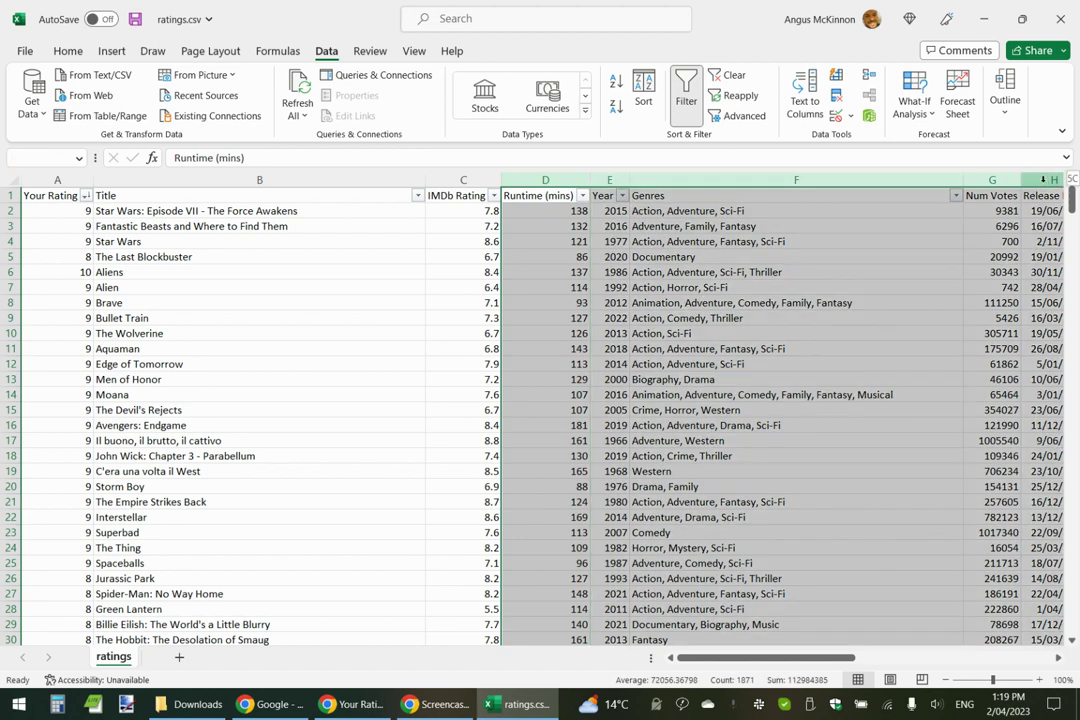
{"action": "right_click", "coordinate": [1045, 185]}
{"action": "left_click", "coordinate": [909, 368]}
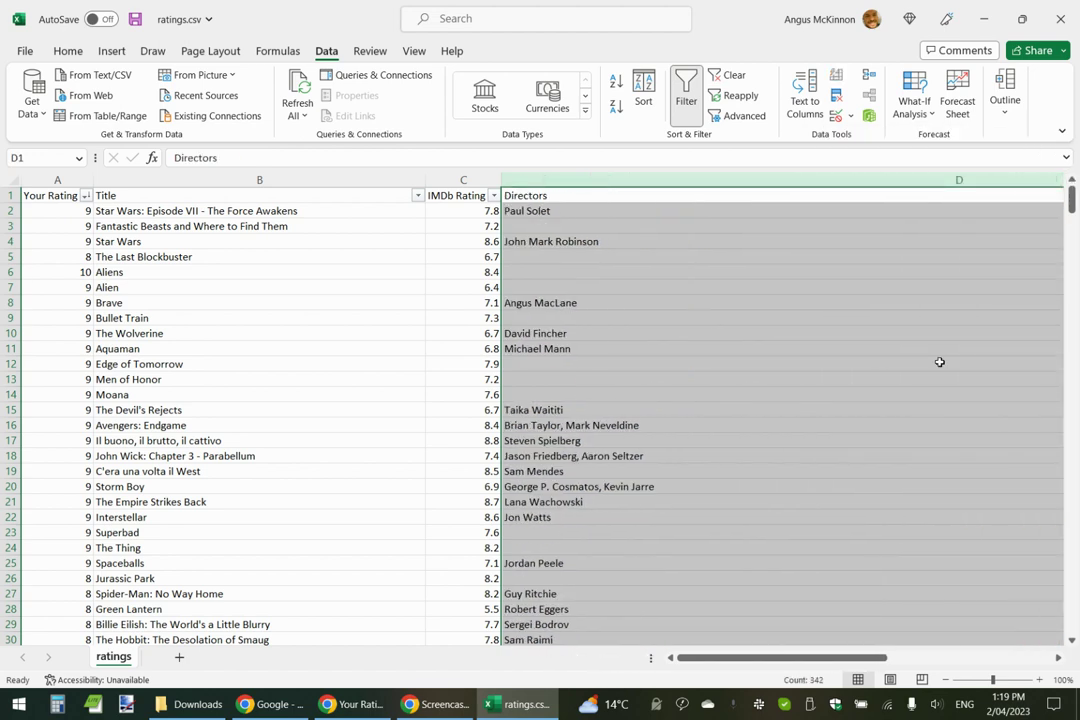
{"action": "right_click", "coordinate": [566, 185]}
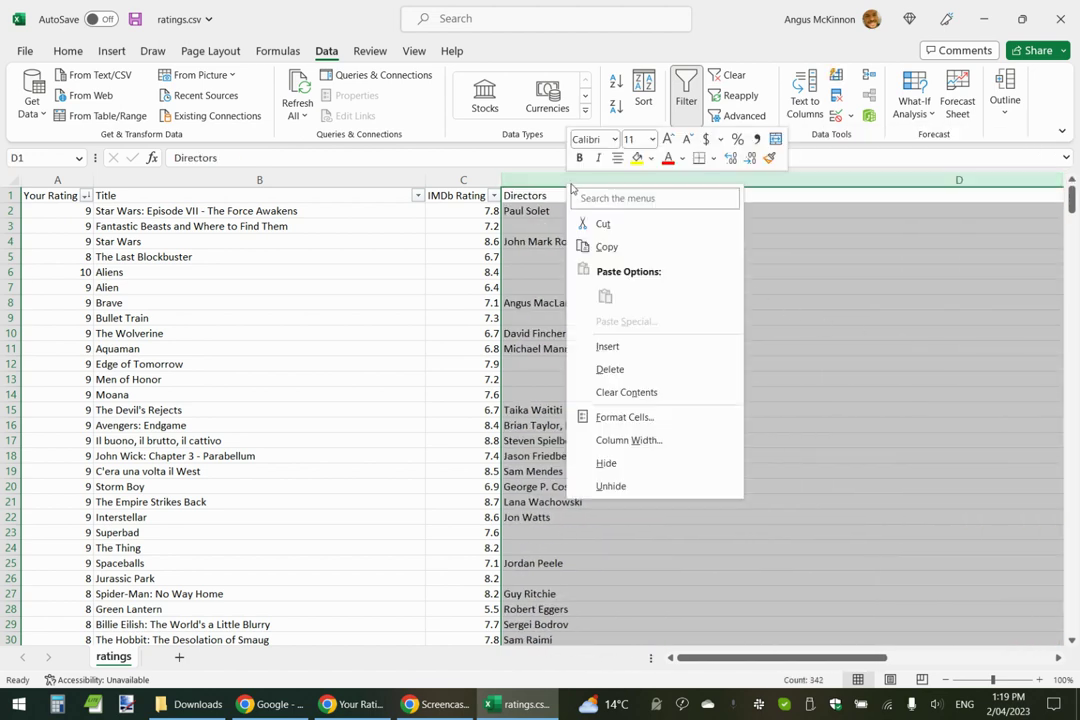
{"action": "left_click", "coordinate": [623, 346]}
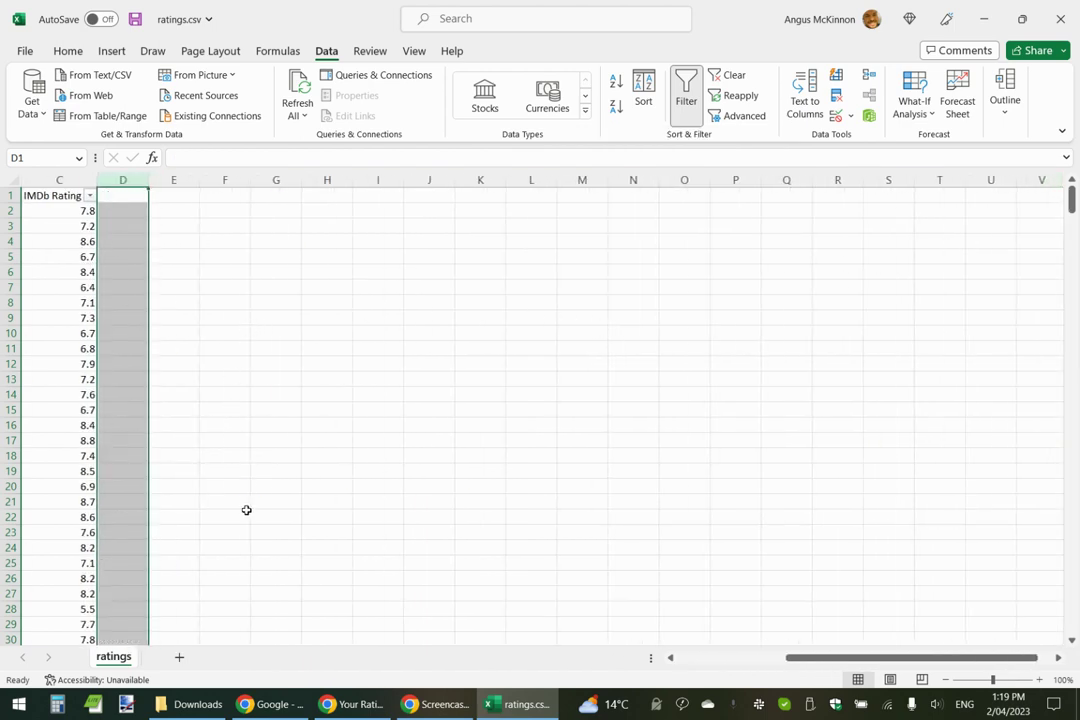
{"action": "left_click", "coordinate": [709, 660]}
{"action": "left_click", "coordinate": [680, 379]}
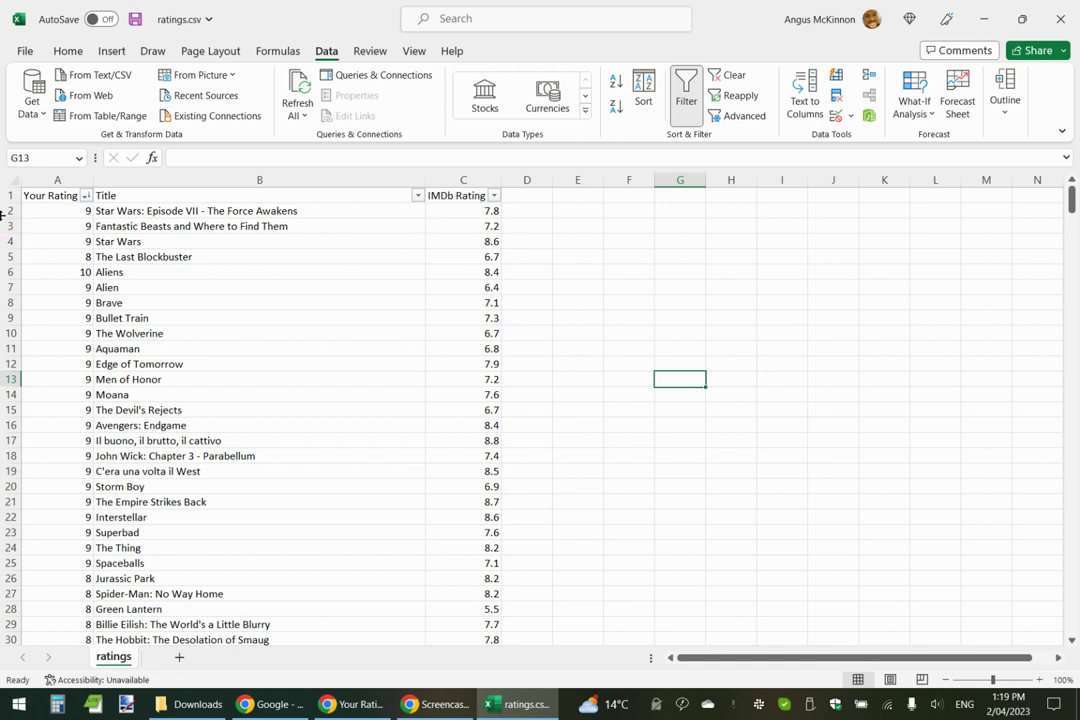
Step: Set up a custom sort of columns A to C by Your Rating, ordered Largest to Smallest
{"action": "left_click_drag", "start_coordinate": [48, 179], "coordinate": [475, 180]}
{"action": "left_click", "coordinate": [643, 95]}
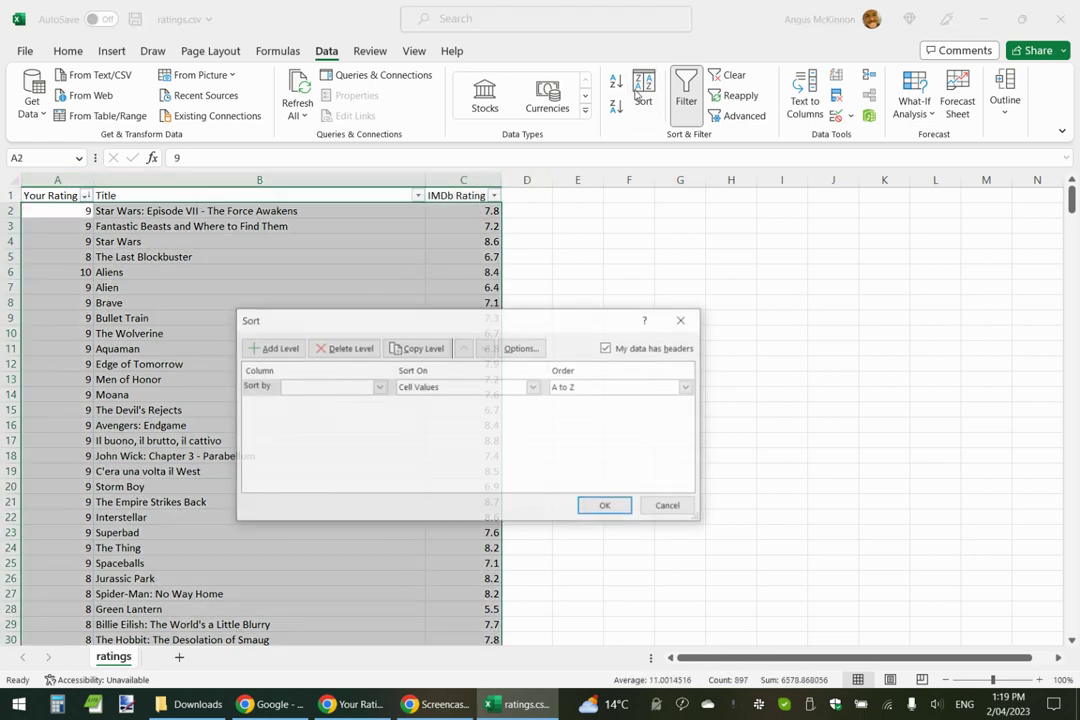
{"action": "left_click", "coordinate": [378, 389]}
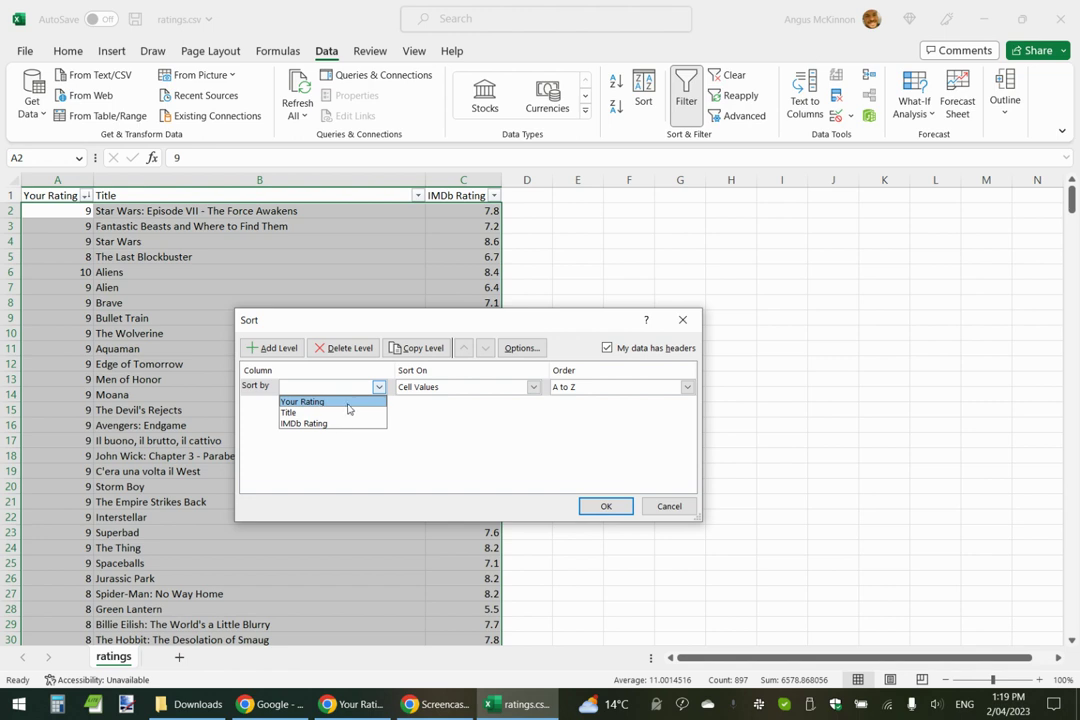
{"action": "left_click", "coordinate": [347, 403]}
{"action": "left_click", "coordinate": [570, 388]}
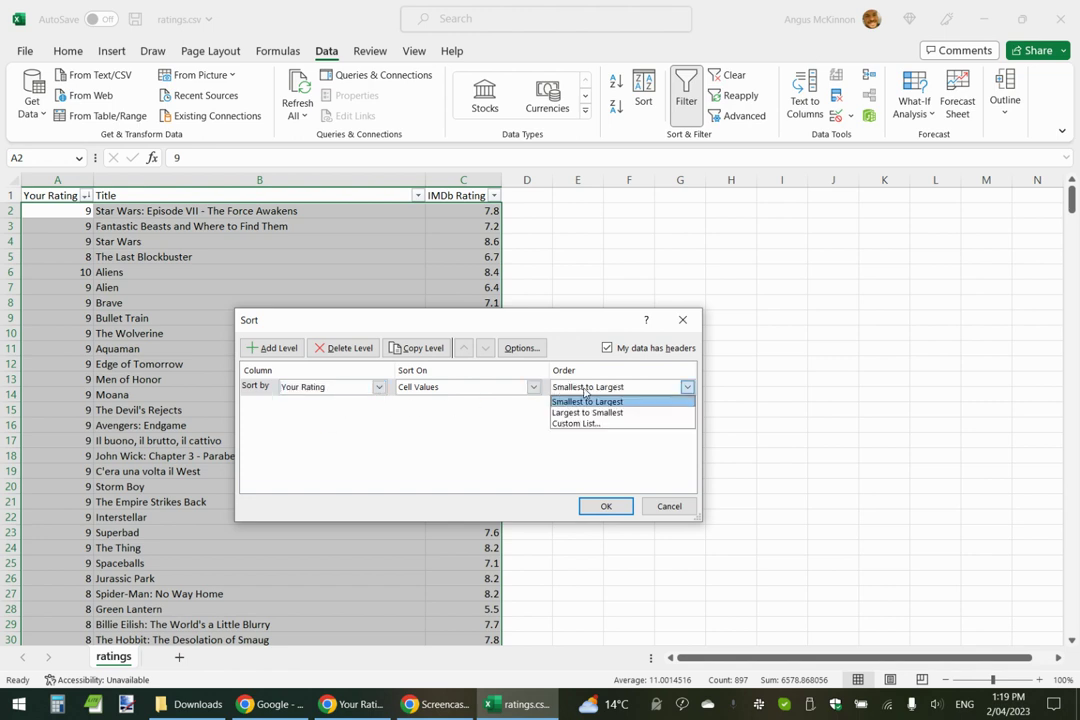
{"action": "left_click", "coordinate": [586, 413]}
Step: Add a second sort level by IMDb Rating, Largest to Smallest, and apply the sort
{"action": "left_click", "coordinate": [268, 348]}
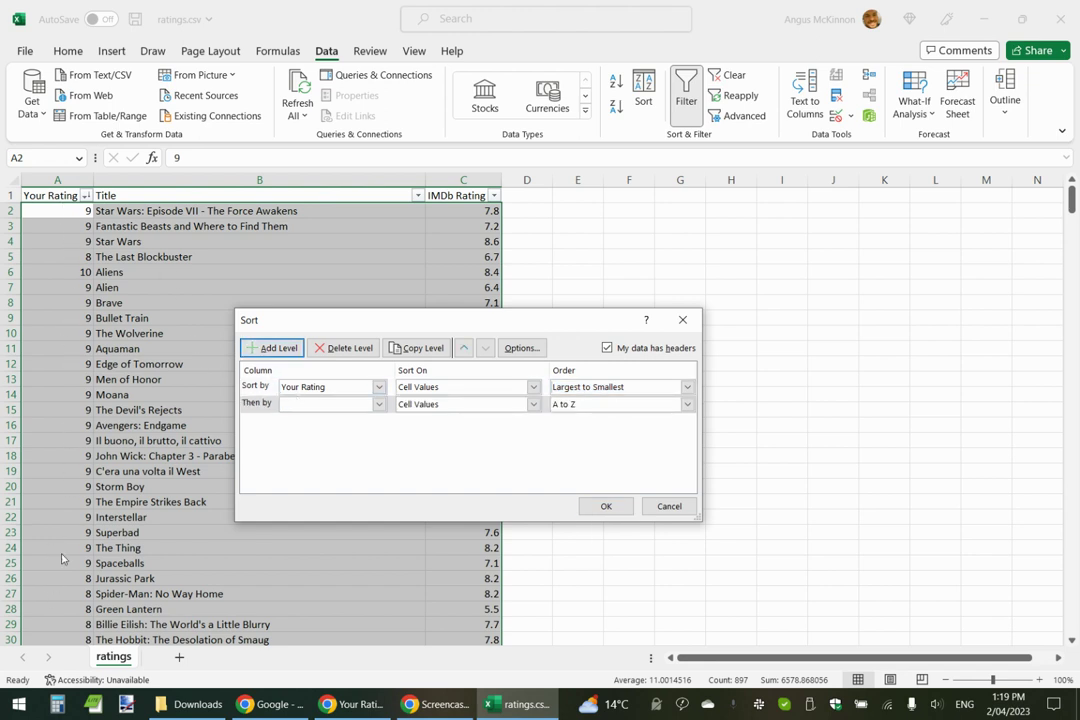
{"action": "left_click", "coordinate": [379, 404]}
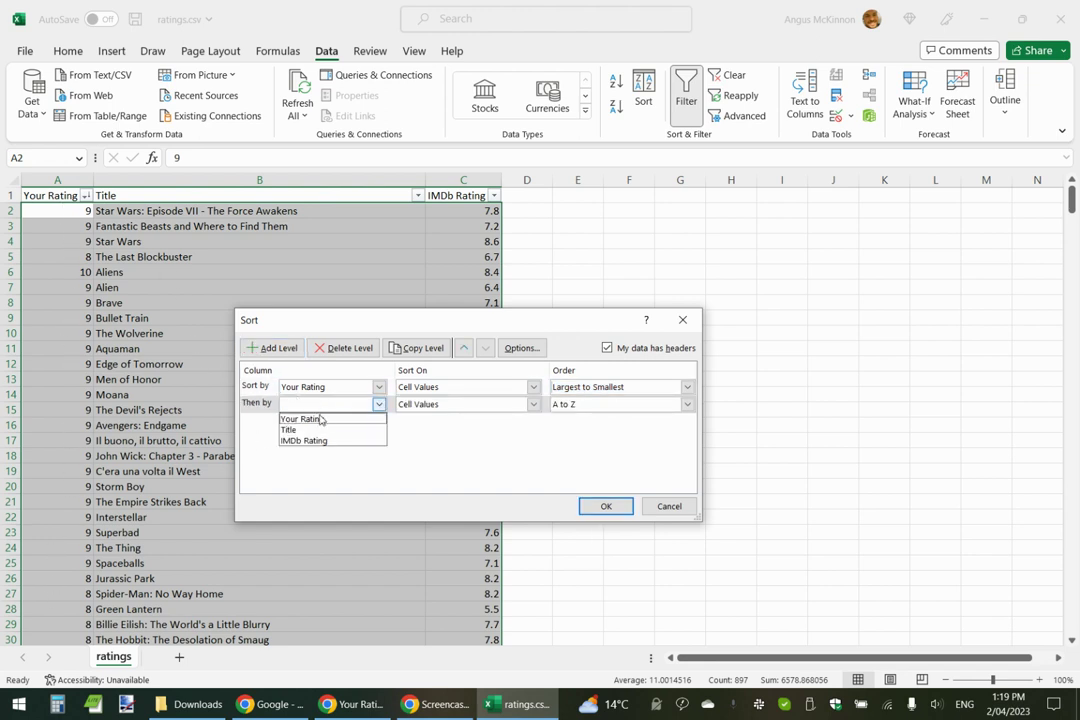
{"action": "left_click", "coordinate": [300, 440]}
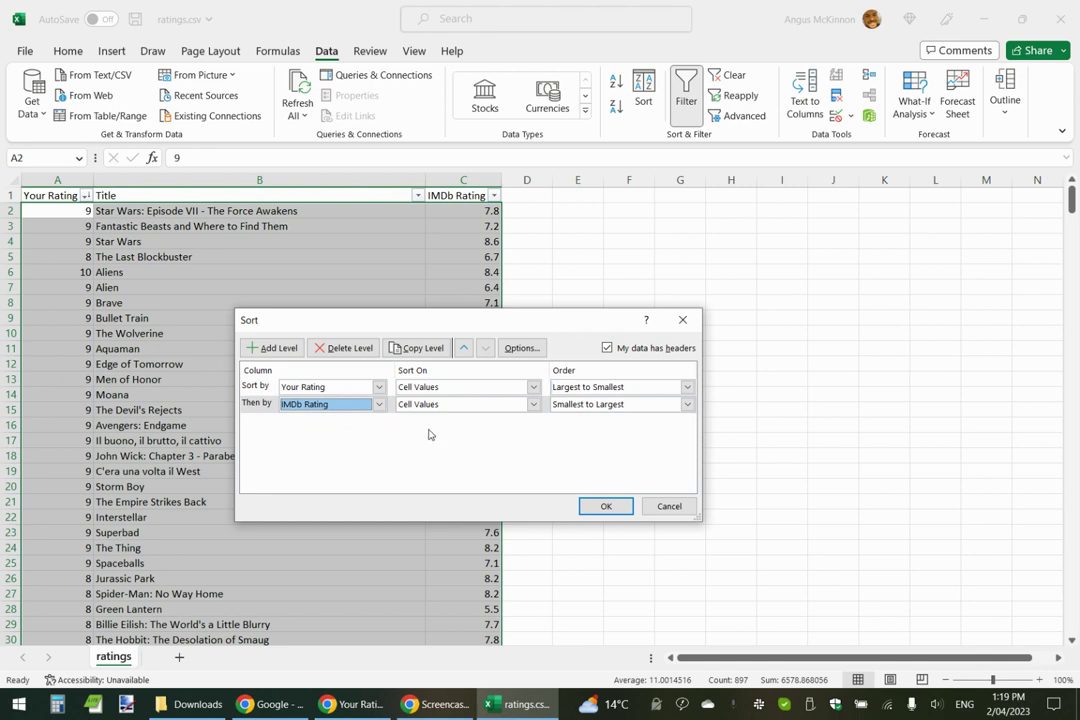
{"action": "left_click", "coordinate": [622, 405]}
{"action": "left_click", "coordinate": [622, 429]}
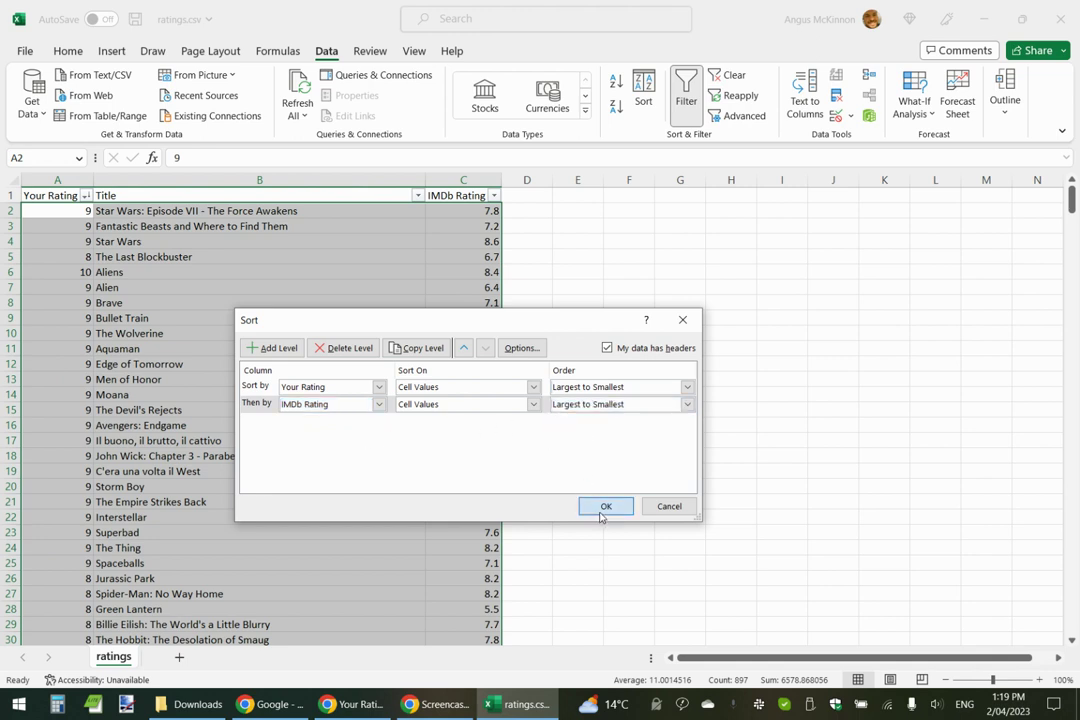
{"action": "left_click", "coordinate": [604, 508]}
{"action": "left_click", "coordinate": [560, 364]}
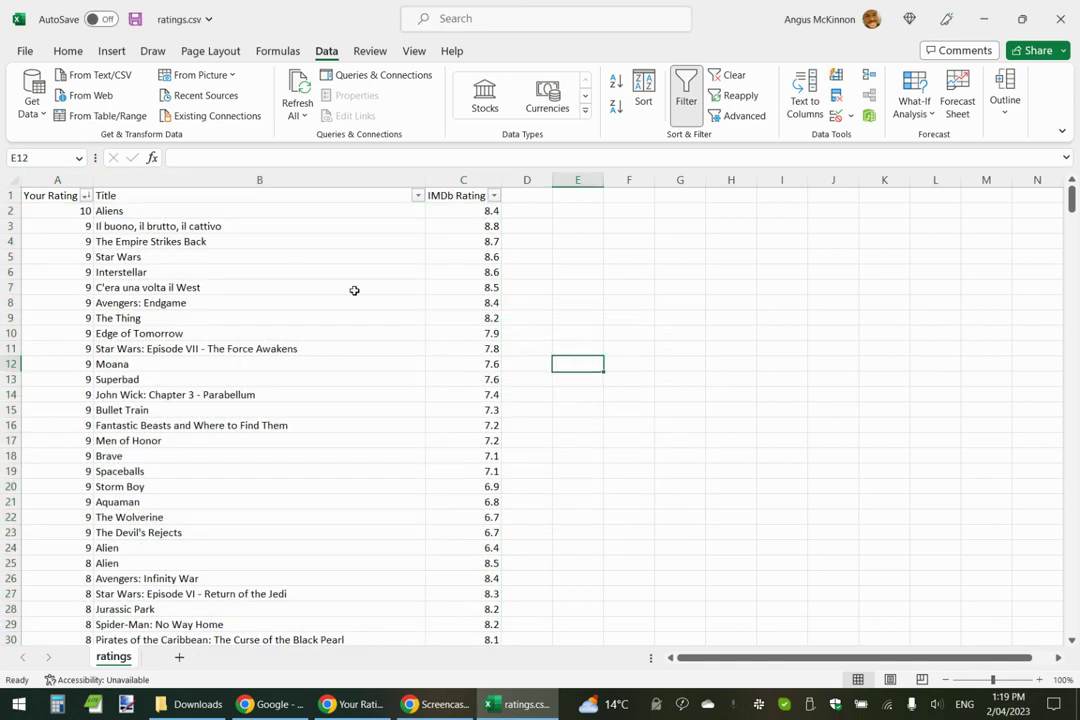
Step: Delete the rows of the Italian-titled films Il buono, il brutto, il cattivo and C'era una volta il West
{"action": "left_click", "coordinate": [10, 226]}
{"action": "right_click", "coordinate": [10, 226]}
{"action": "left_click", "coordinate": [81, 406]}
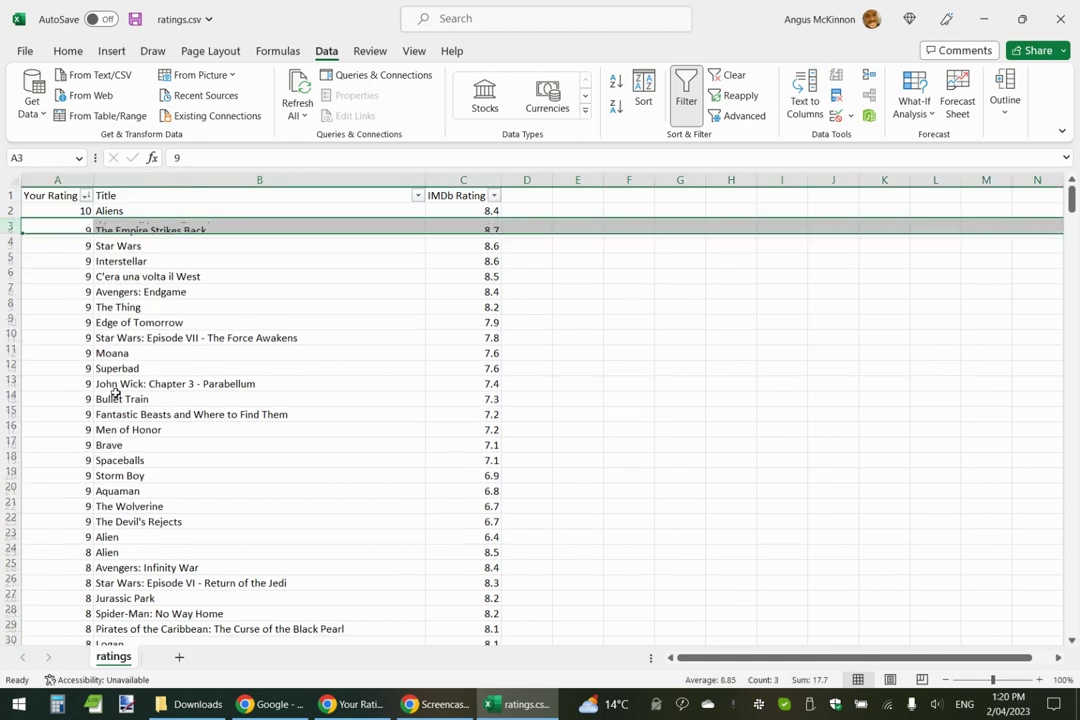
{"action": "left_click", "coordinate": [7, 271]}
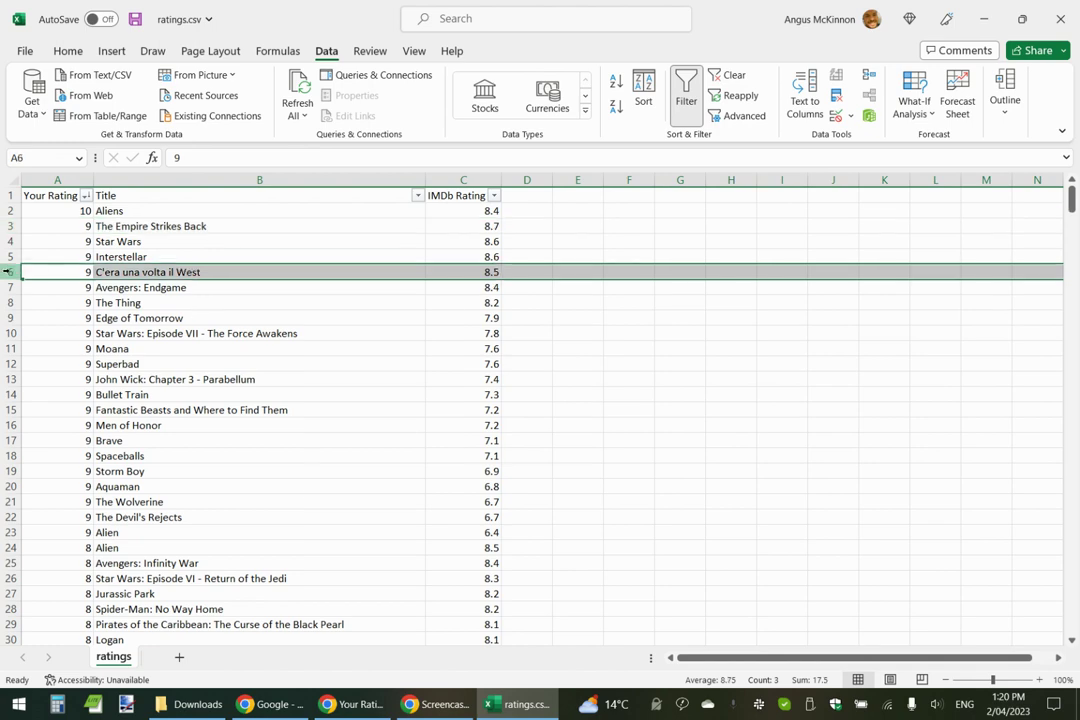
{"action": "right_click", "coordinate": [7, 271]}
{"action": "left_click", "coordinate": [70, 457]}
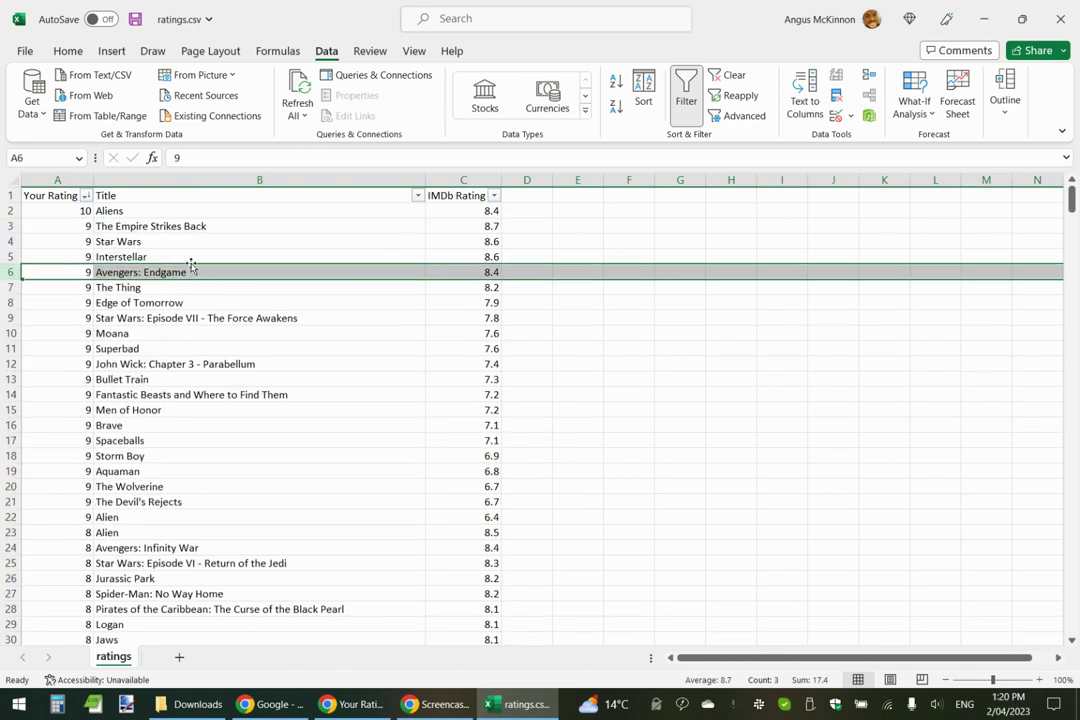
Step: Left-align all cells in the sheet, including the 11:14 title in B53
{"action": "scroll", "coordinate": [277, 446], "scroll_direction": "down", "scroll_amount": 8}
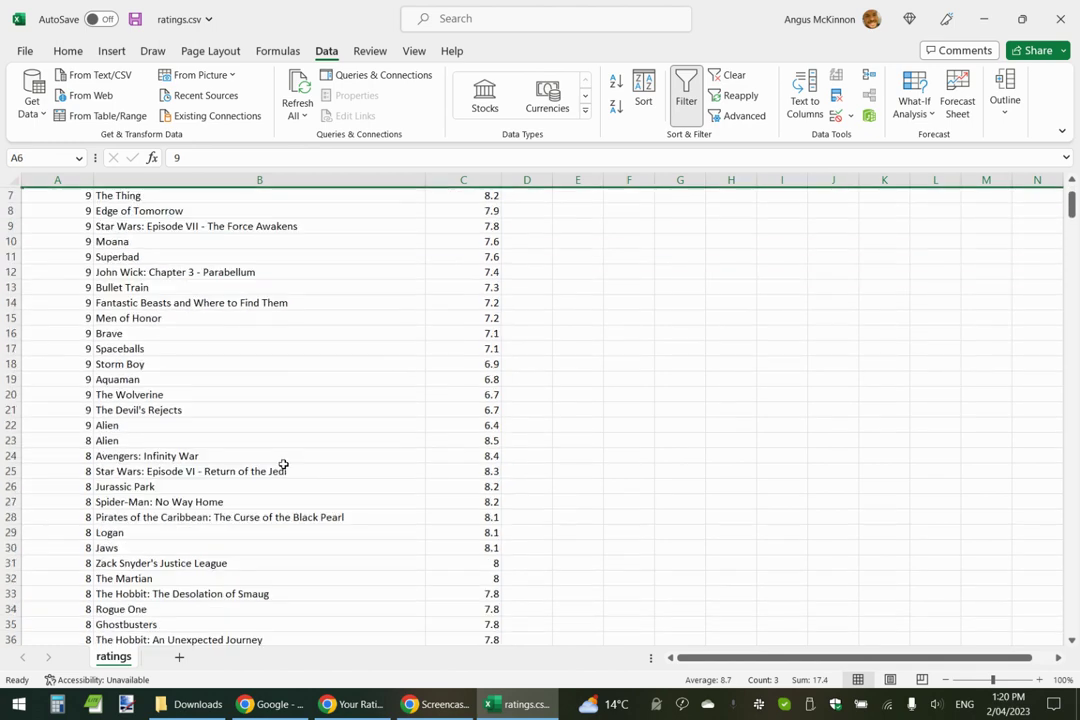
{"action": "scroll", "coordinate": [283, 464], "scroll_direction": "down", "scroll_amount": 5}
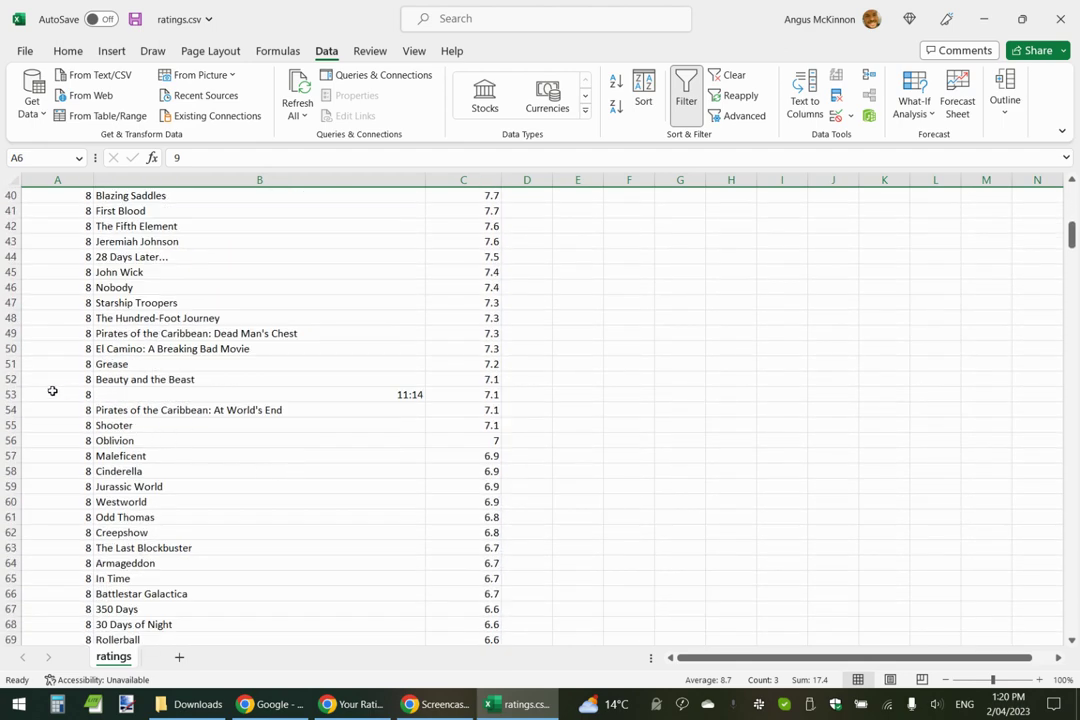
{"action": "left_click", "coordinate": [286, 398]}
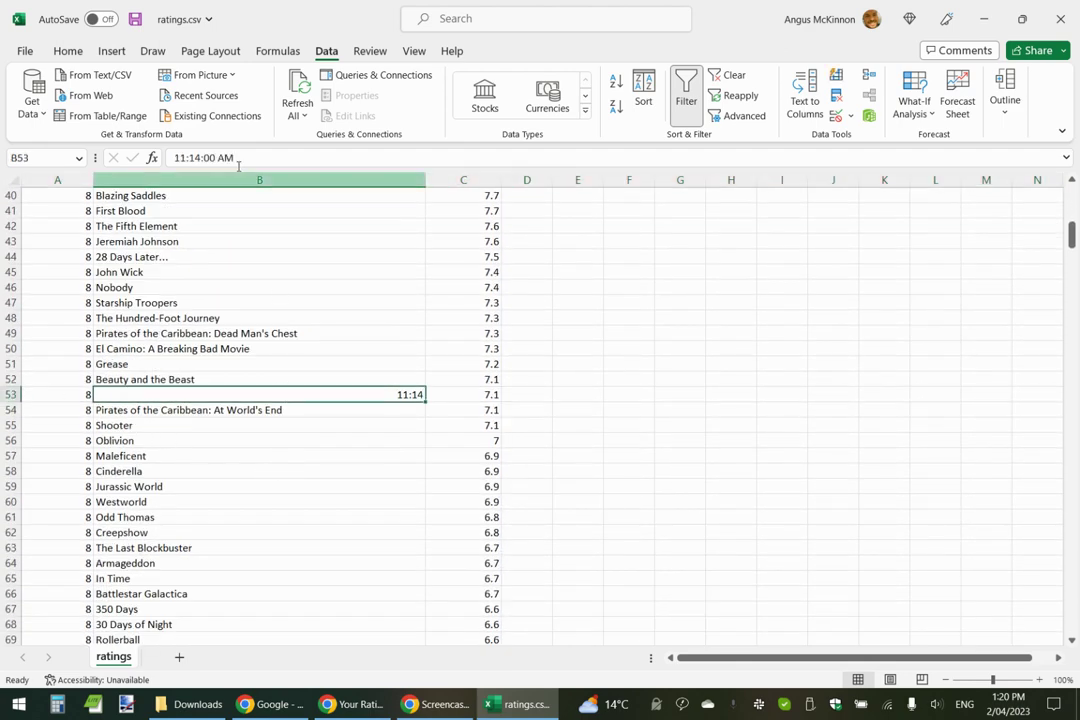
{"action": "left_click", "coordinate": [8, 178]}
{"action": "left_click", "coordinate": [68, 50]}
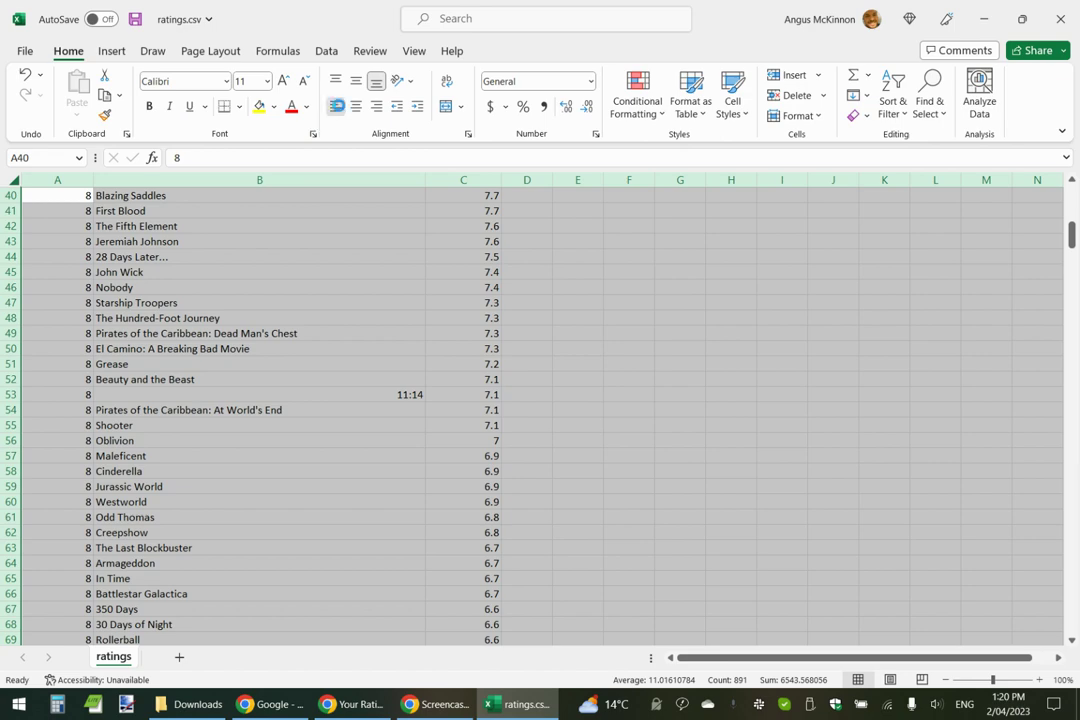
{"action": "left_click", "coordinate": [335, 106]}
{"action": "left_click", "coordinate": [219, 351]}
Step: Delete row 111, which holds the Kyaputen film with the garbled title
{"action": "scroll", "coordinate": [171, 487], "scroll_direction": "down", "scroll_amount": 6}
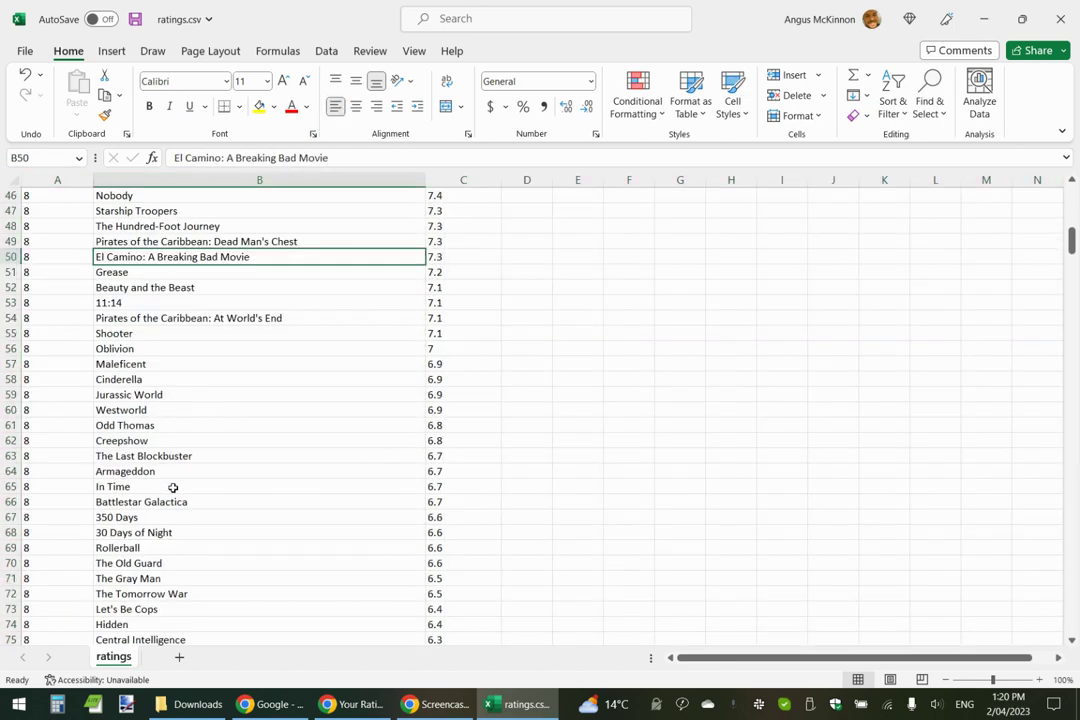
{"action": "scroll", "coordinate": [173, 487], "scroll_direction": "down", "scroll_amount": 6}
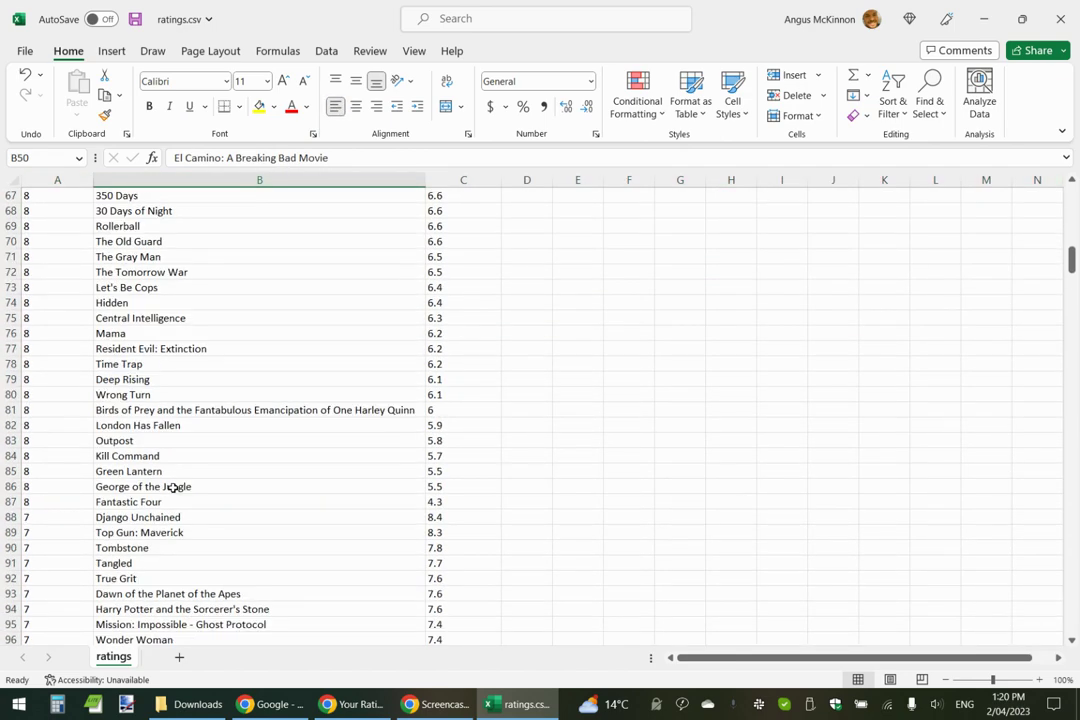
{"action": "scroll", "coordinate": [173, 487], "scroll_direction": "down", "scroll_amount": 7}
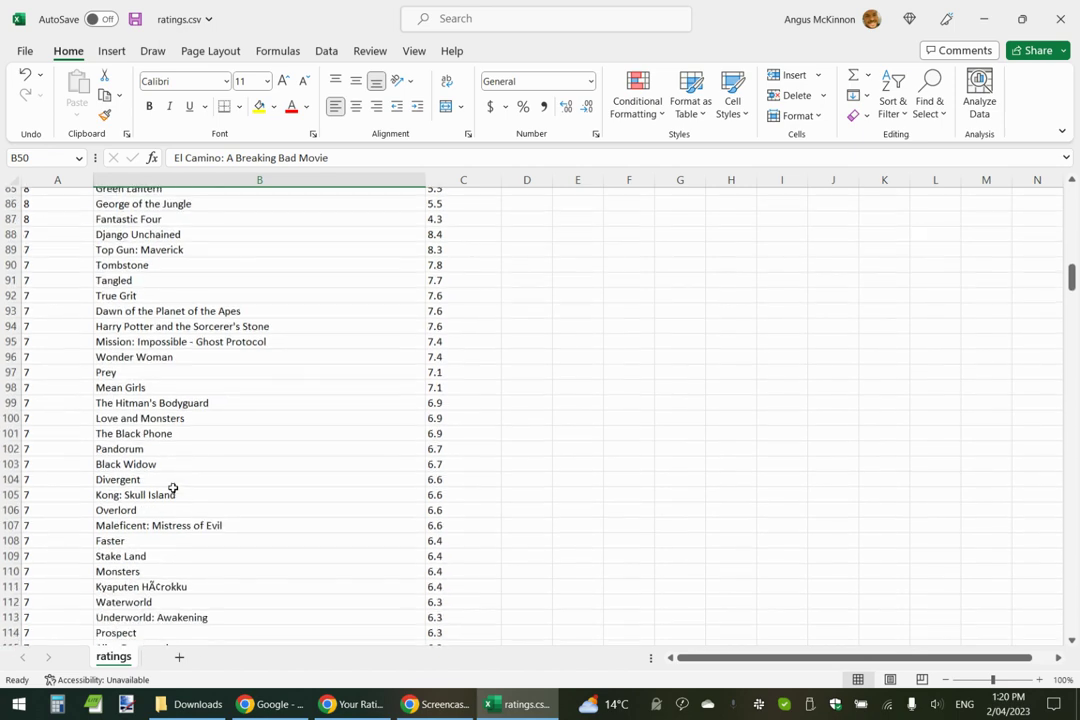
{"action": "scroll", "coordinate": [173, 487], "scroll_direction": "down", "scroll_amount": 1}
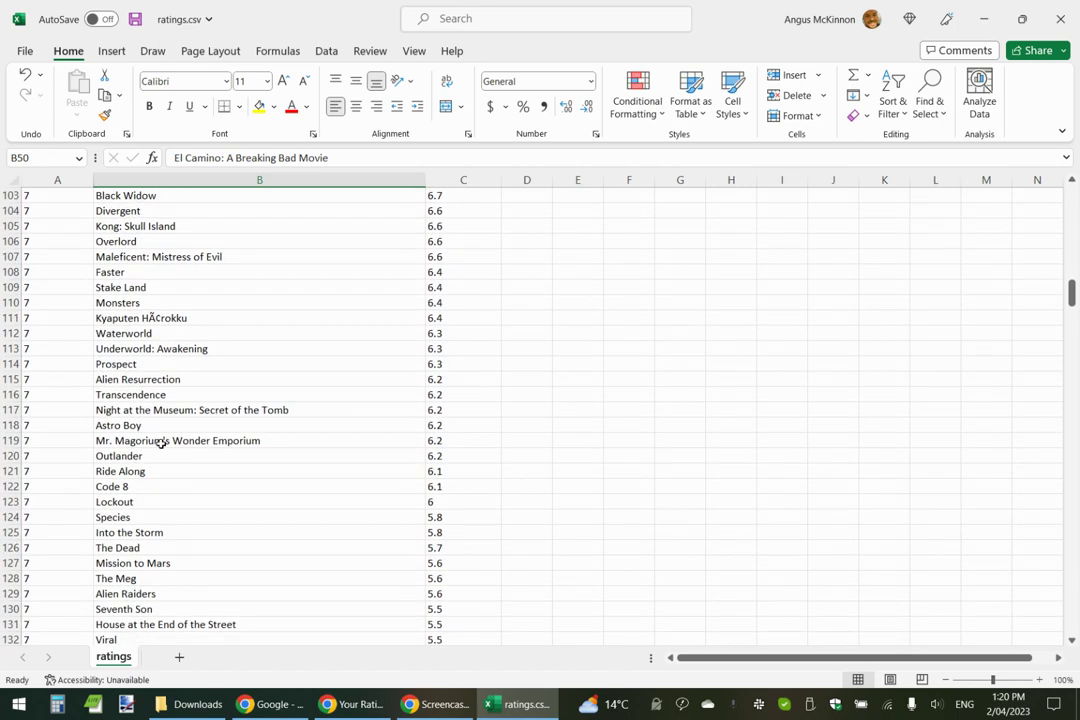
{"action": "right_click", "coordinate": [12, 375]}
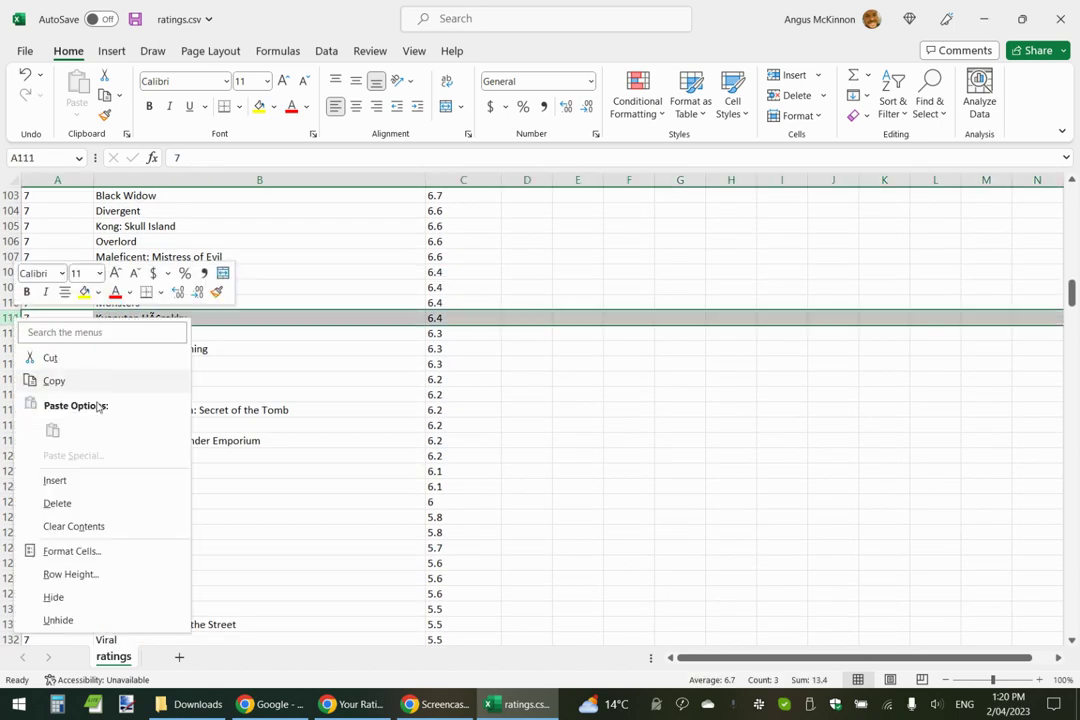
{"action": "left_click", "coordinate": [96, 505]}
Step: Try to clear the rows of films rated 5 or lower, from row 171 to row 297
{"action": "scroll", "coordinate": [145, 421], "scroll_direction": "down", "scroll_amount": 10}
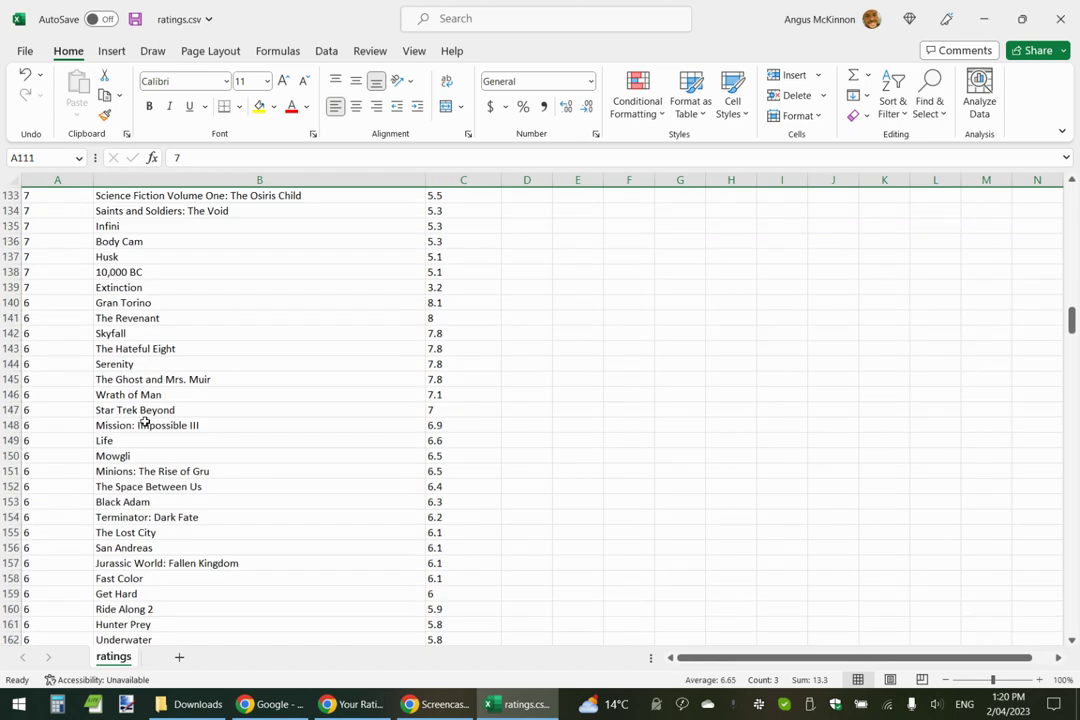
{"action": "scroll", "coordinate": [80, 430], "scroll_direction": "down", "scroll_amount": 6}
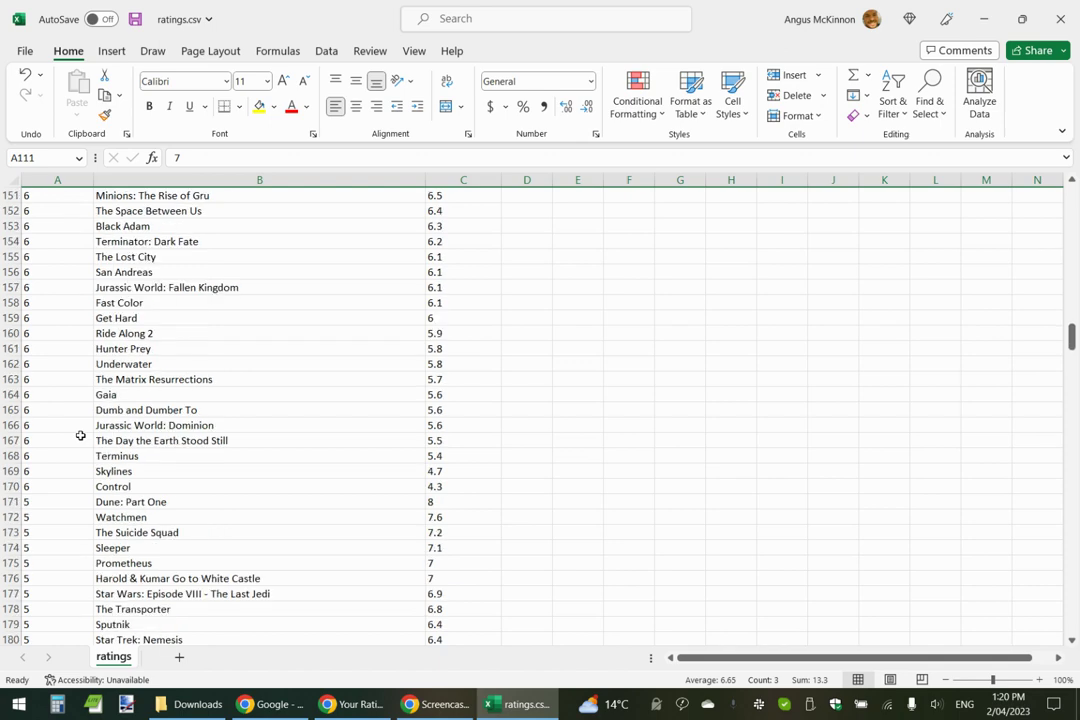
{"action": "scroll", "coordinate": [80, 436], "scroll_direction": "down", "scroll_amount": 2}
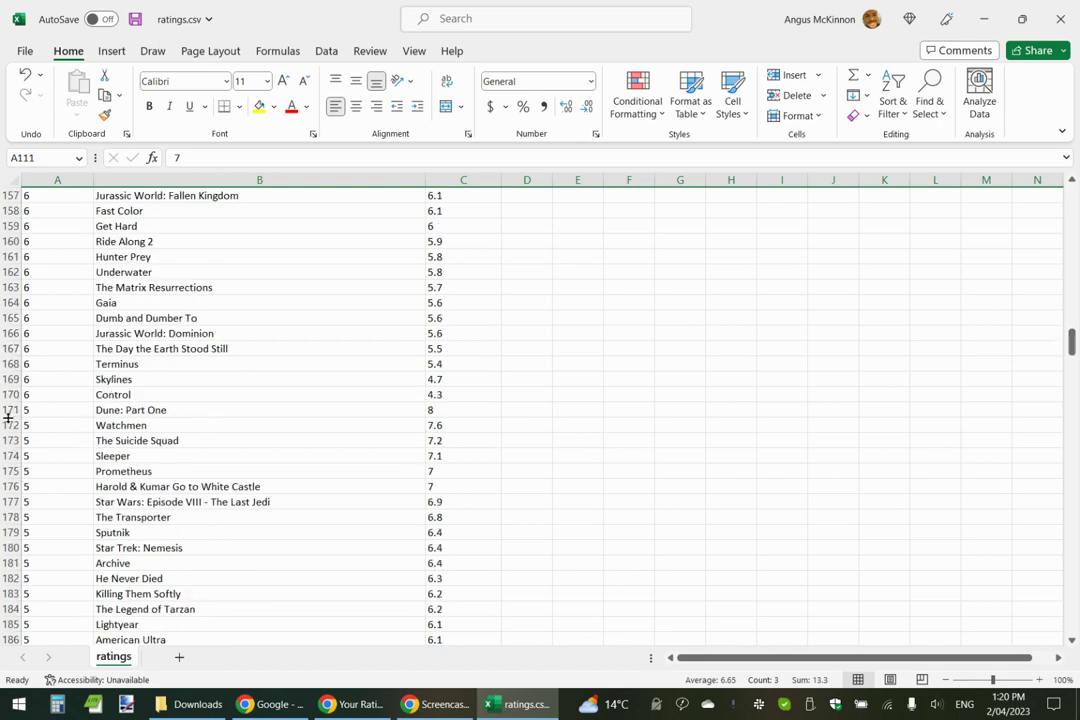
{"action": "left_click_drag", "start_coordinate": [8, 410], "coordinate": [331, 622]}
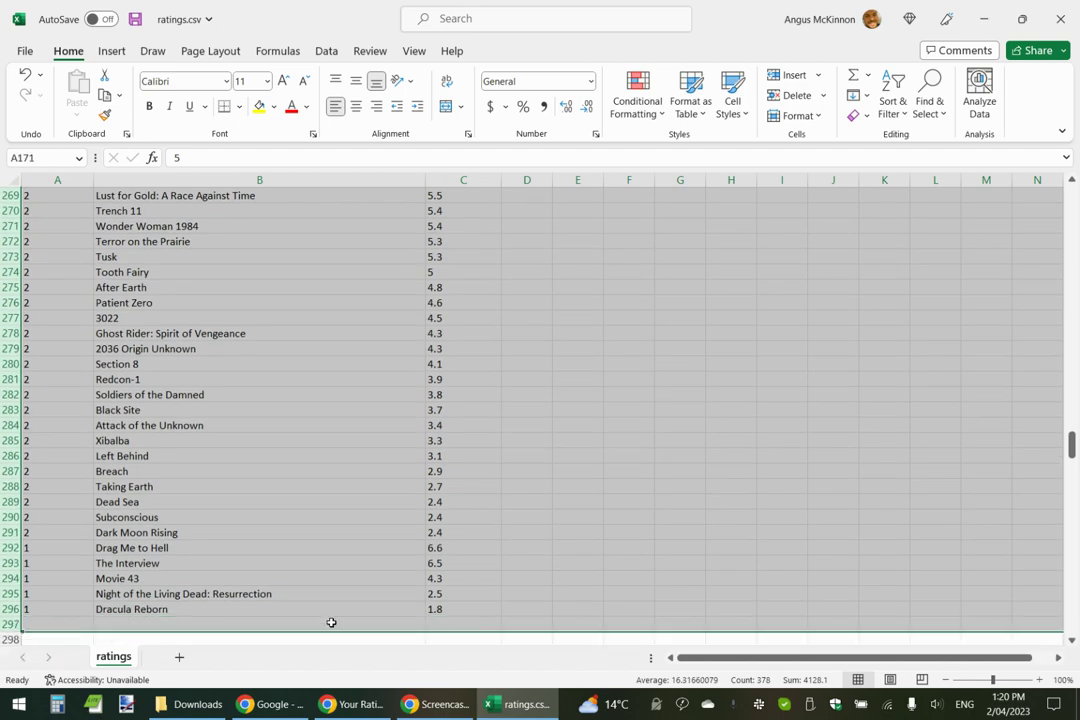
{"action": "key", "text": "BackSpace"}
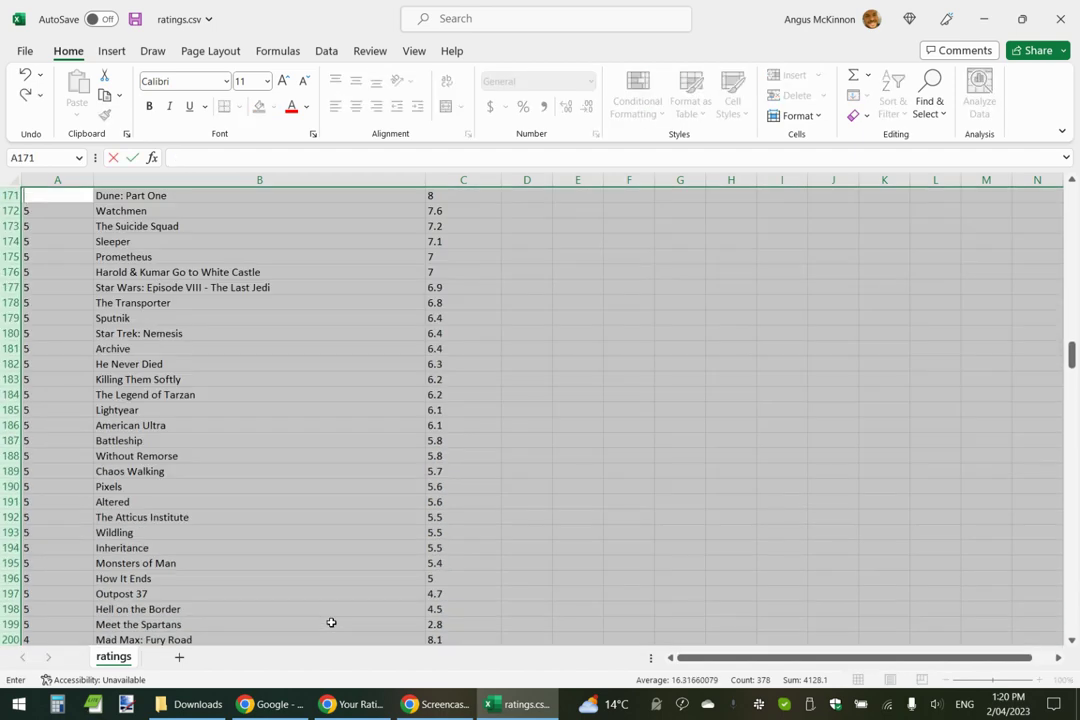
{"action": "left_click", "coordinate": [677, 331]}
{"action": "scroll", "coordinate": [571, 393], "scroll_direction": "up", "scroll_amount": 16}
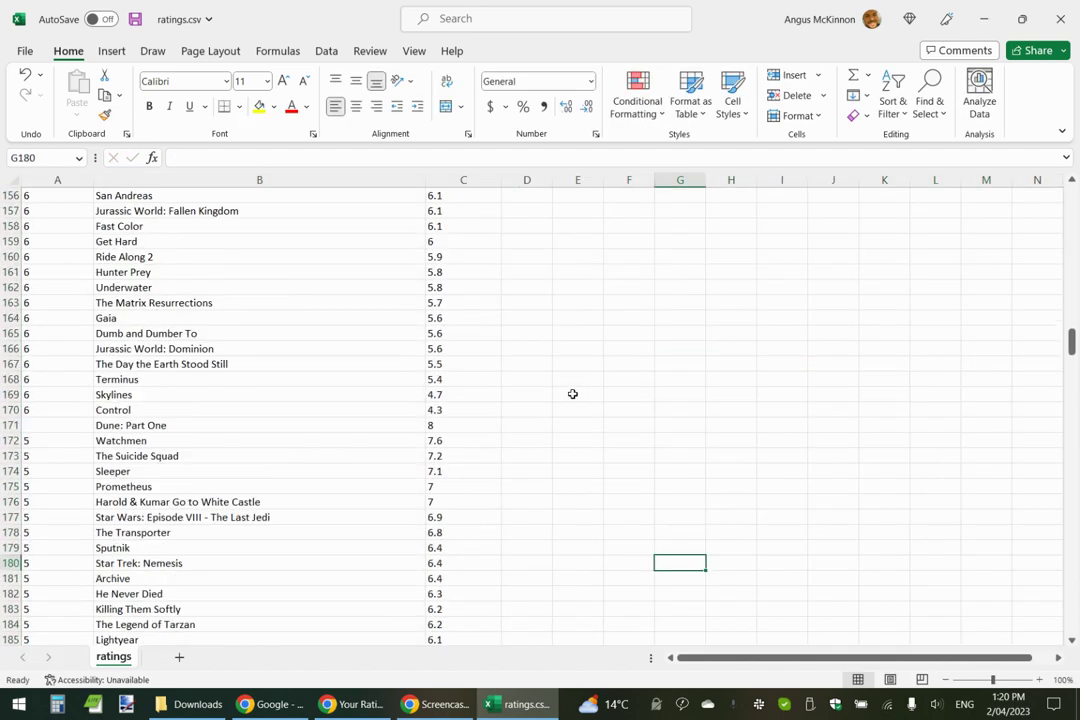
{"action": "scroll", "coordinate": [572, 394], "scroll_direction": "up", "scroll_amount": 20}
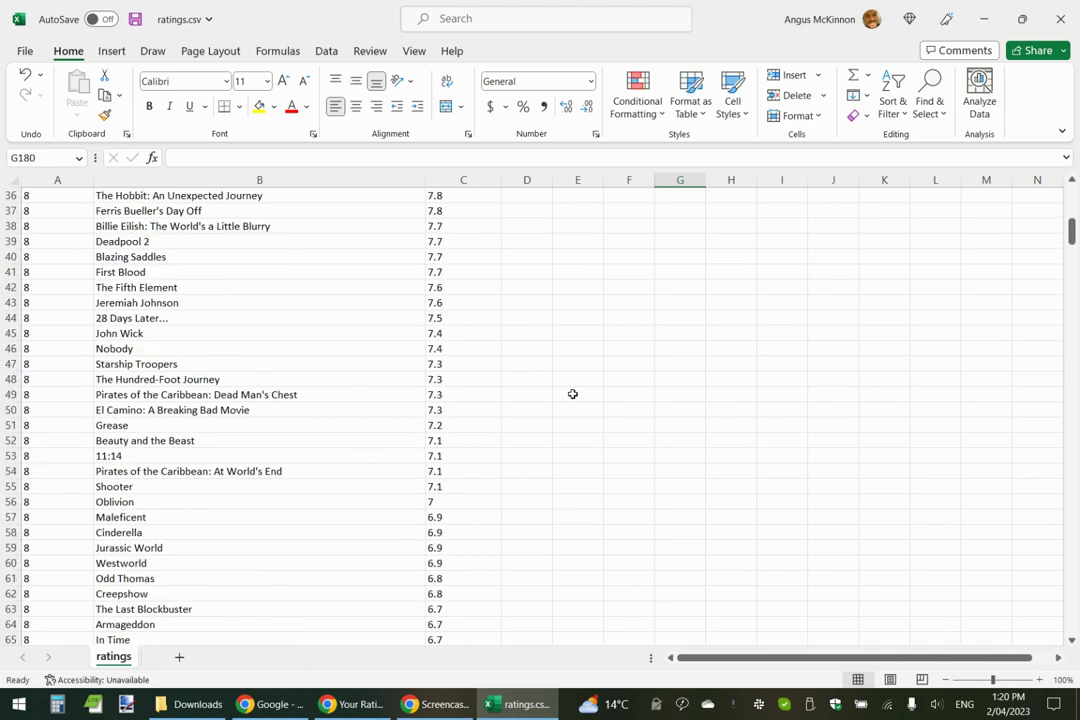
Step: Insert a blank column before IMDb Rating and move the Your Rating column from column A into it
{"action": "left_click", "coordinate": [584, 213]}
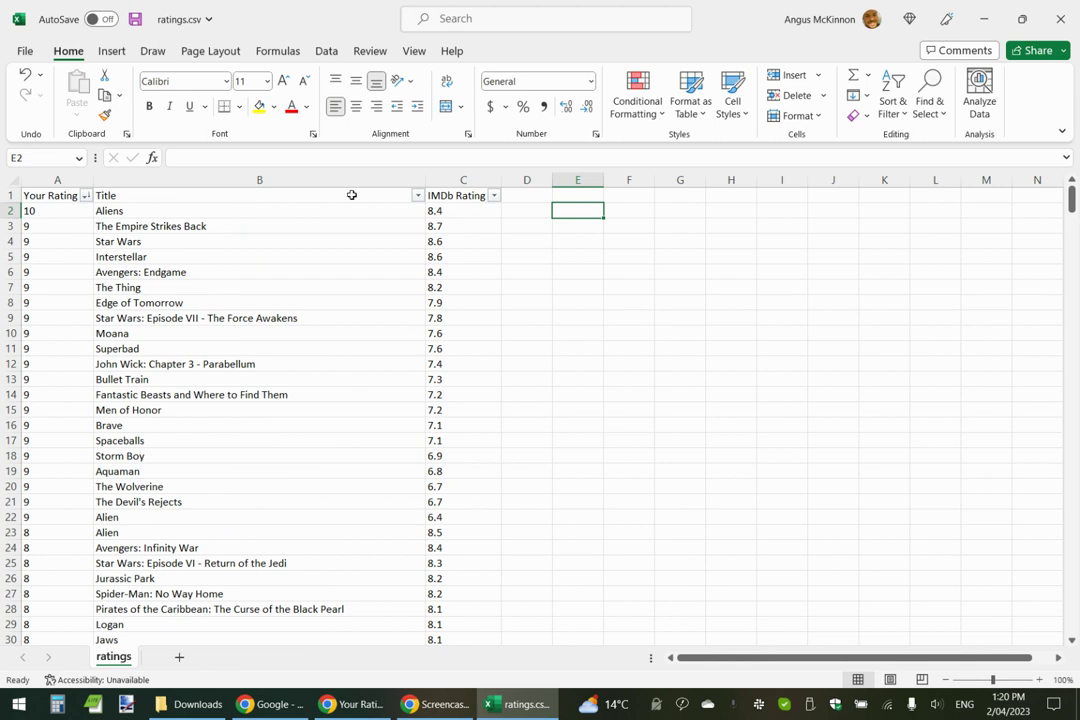
{"action": "left_click", "coordinate": [453, 181]}
{"action": "right_click", "coordinate": [453, 181]}
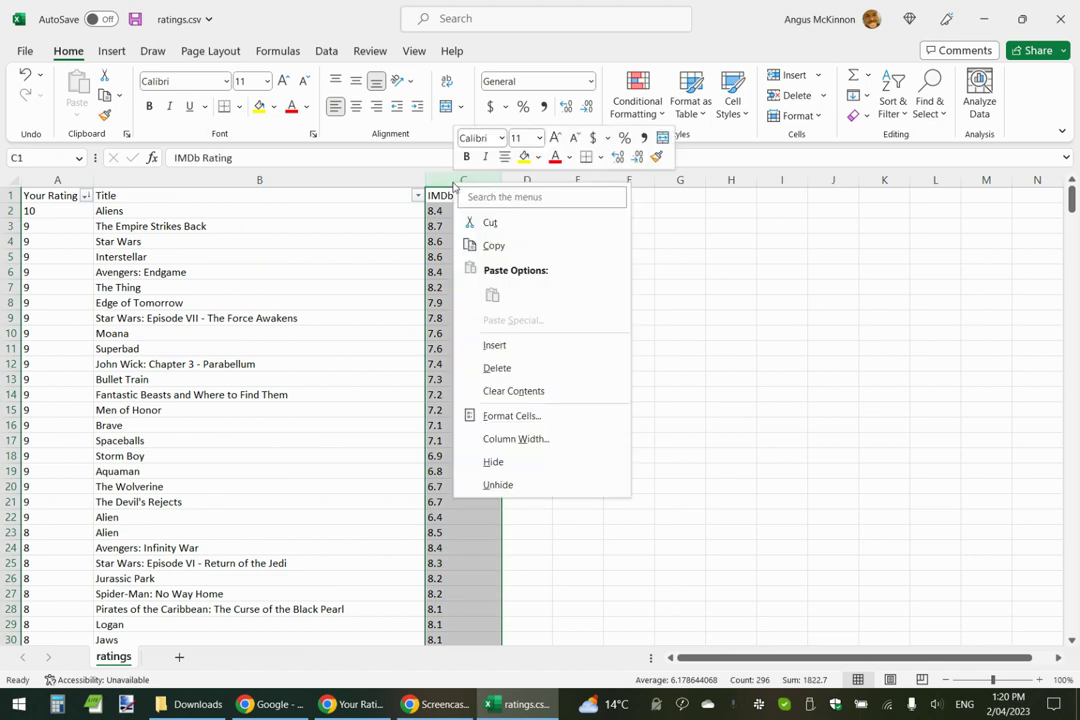
{"action": "left_click", "coordinate": [509, 346]}
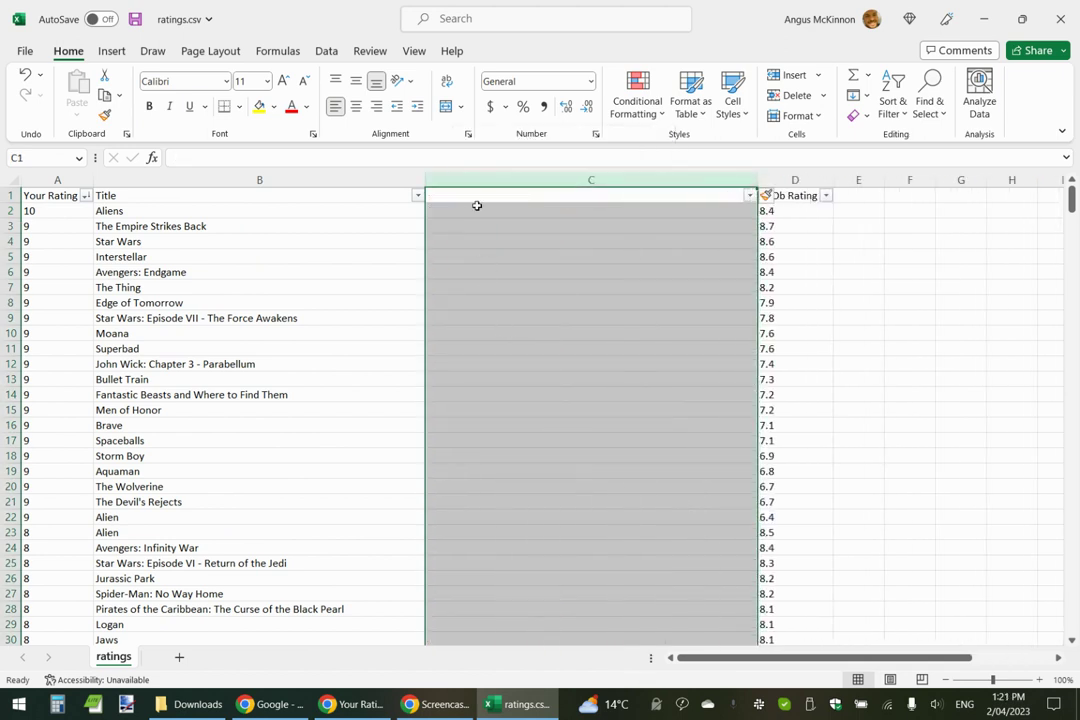
{"action": "left_click", "coordinate": [49, 181]}
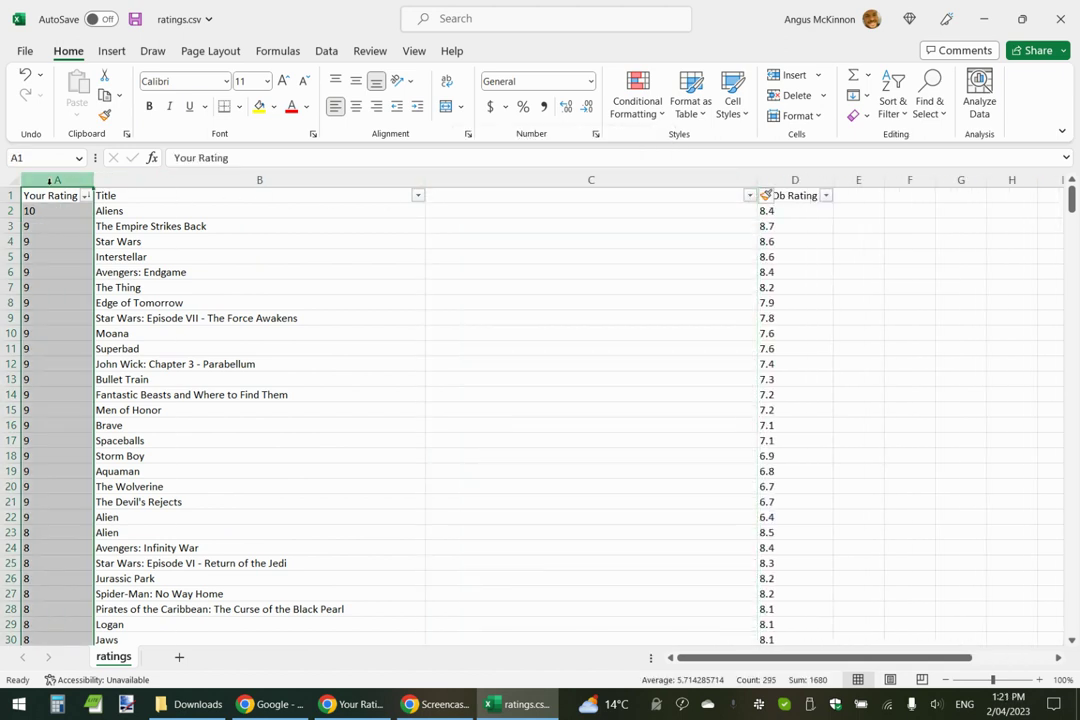
{"action": "key", "text": "ctrl+x"}
{"action": "left_click", "coordinate": [539, 180]}
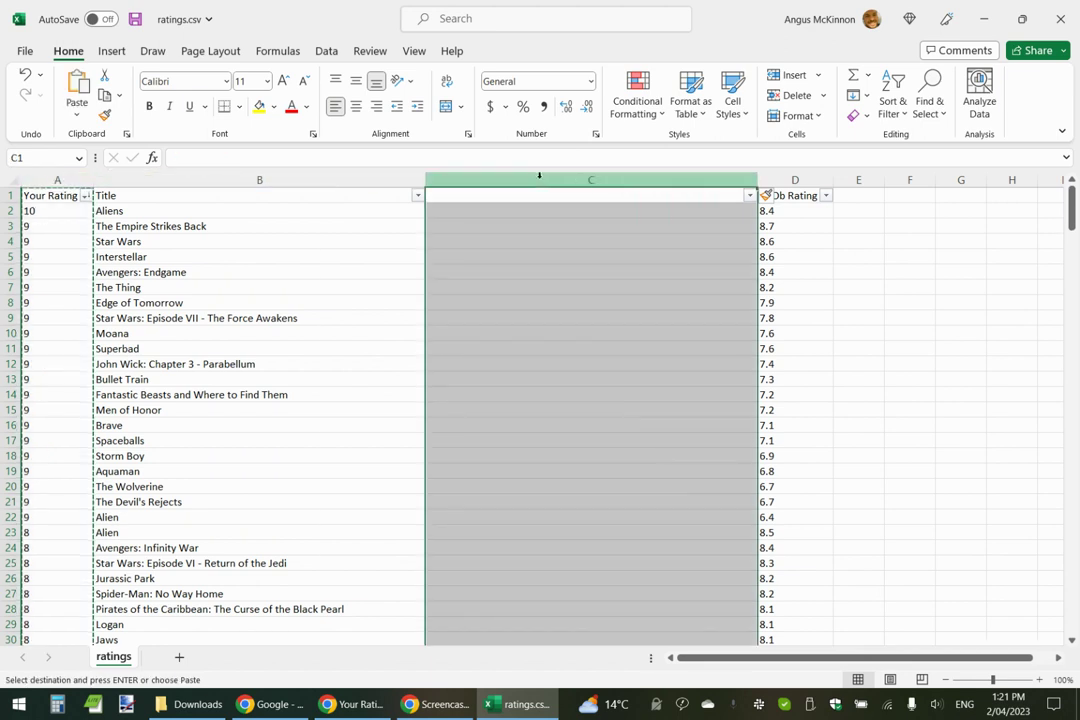
{"action": "key", "text": "ctrl+v"}
{"action": "left_click", "coordinate": [644, 338]}
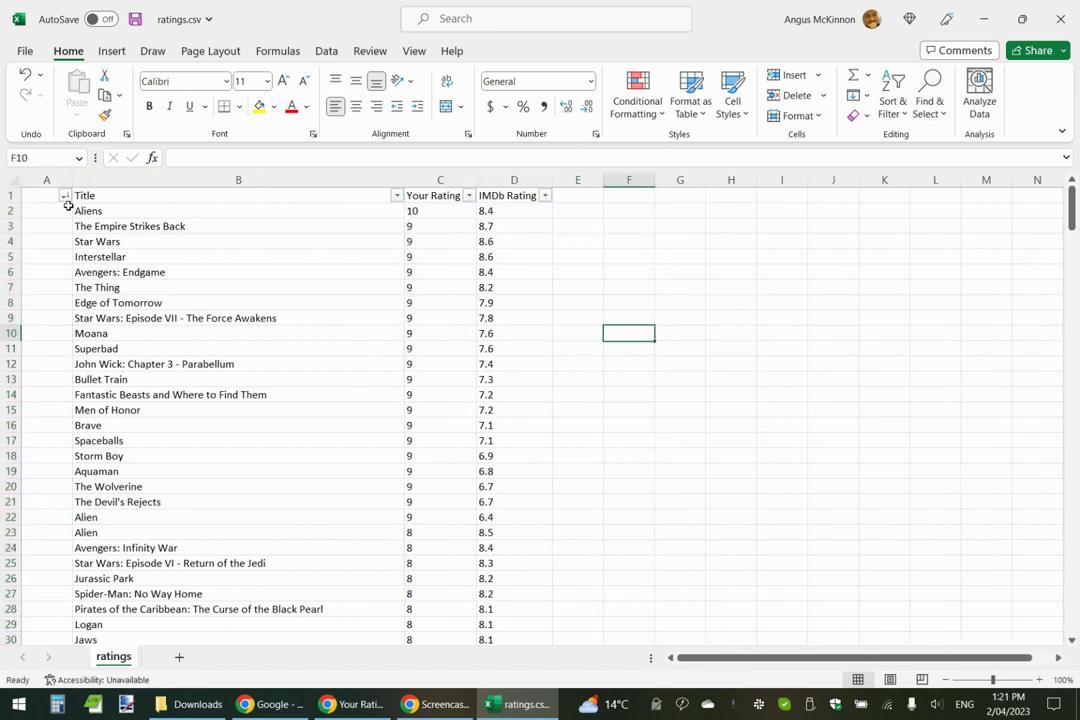
Step: Delete the empty column A so that the sheet starts with the Title column
{"action": "left_click", "coordinate": [46, 180]}
{"action": "right_click", "coordinate": [44, 183]}
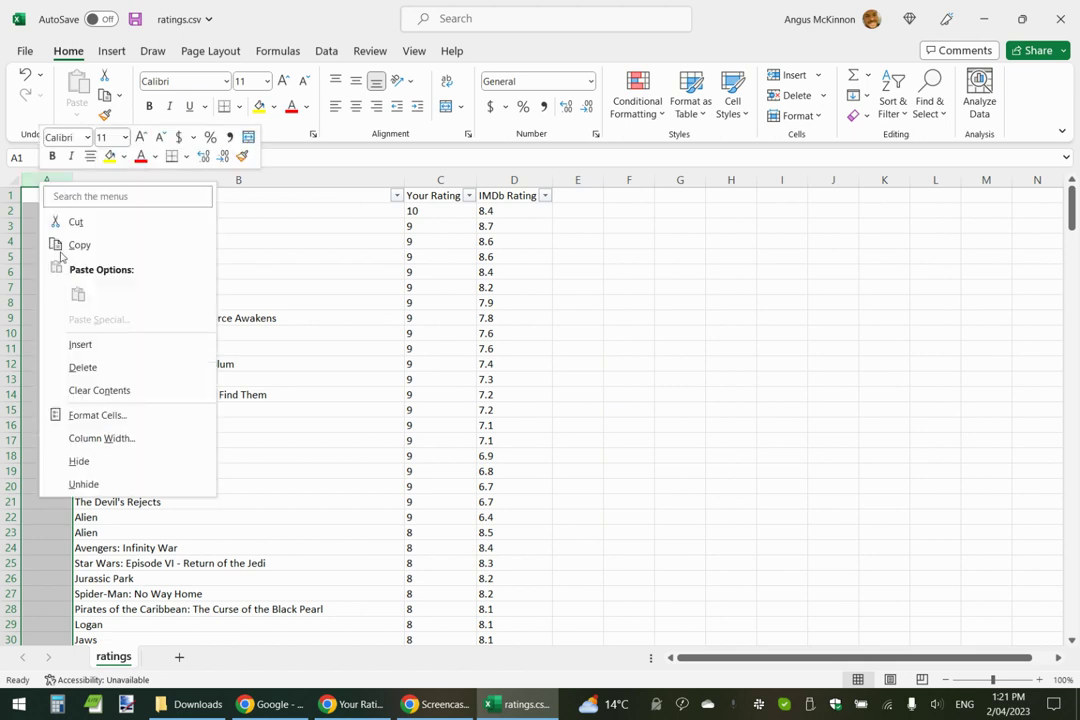
{"action": "left_click", "coordinate": [83, 367]}
{"action": "left_click", "coordinate": [613, 285]}
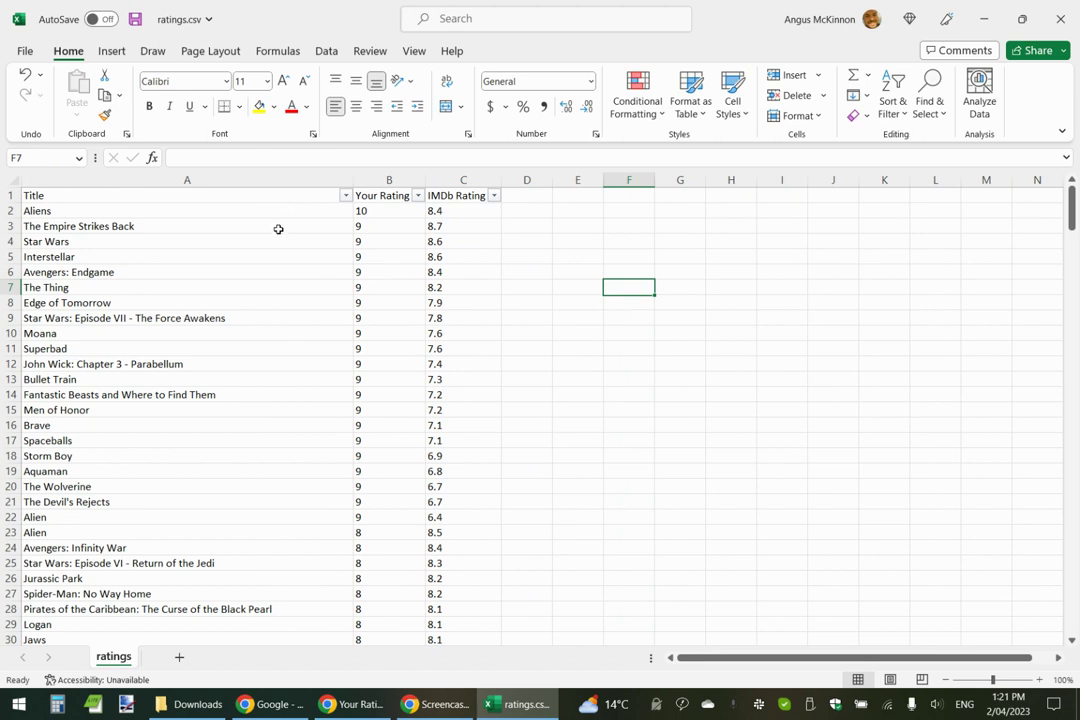
Step: Join title, own rating and IMDb rating in E2 with the formula =A2&B2&C2 and fit column E to its content
{"action": "left_click", "coordinate": [230, 207]}
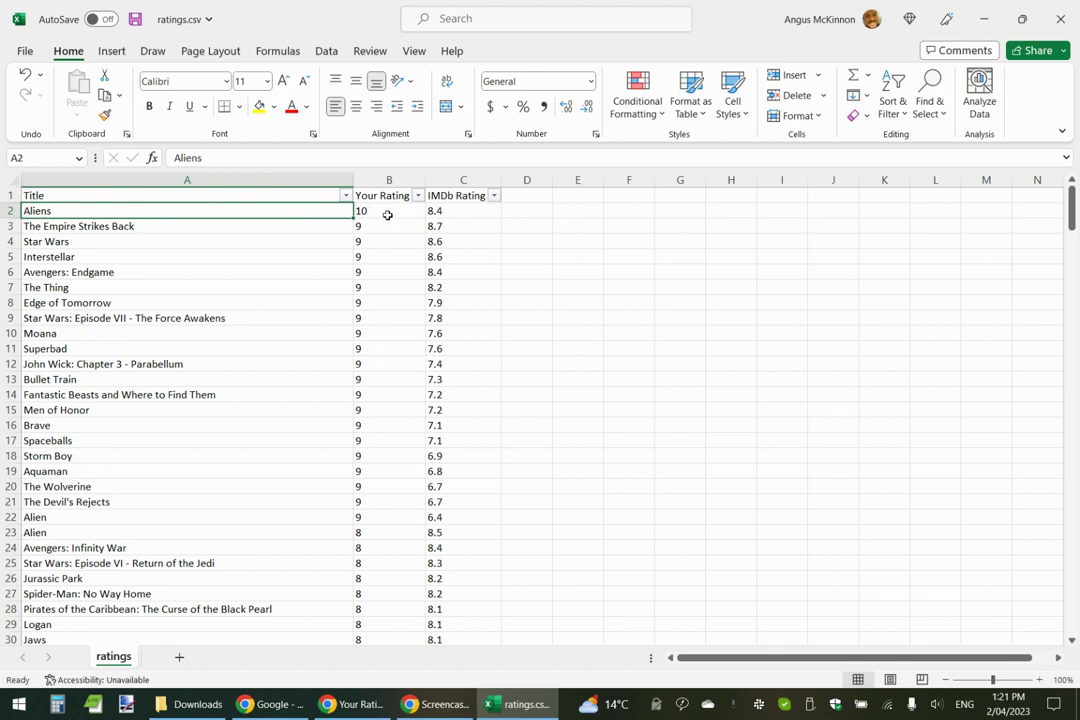
{"action": "left_click", "coordinate": [587, 211]}
{"action": "type", "text": "="}
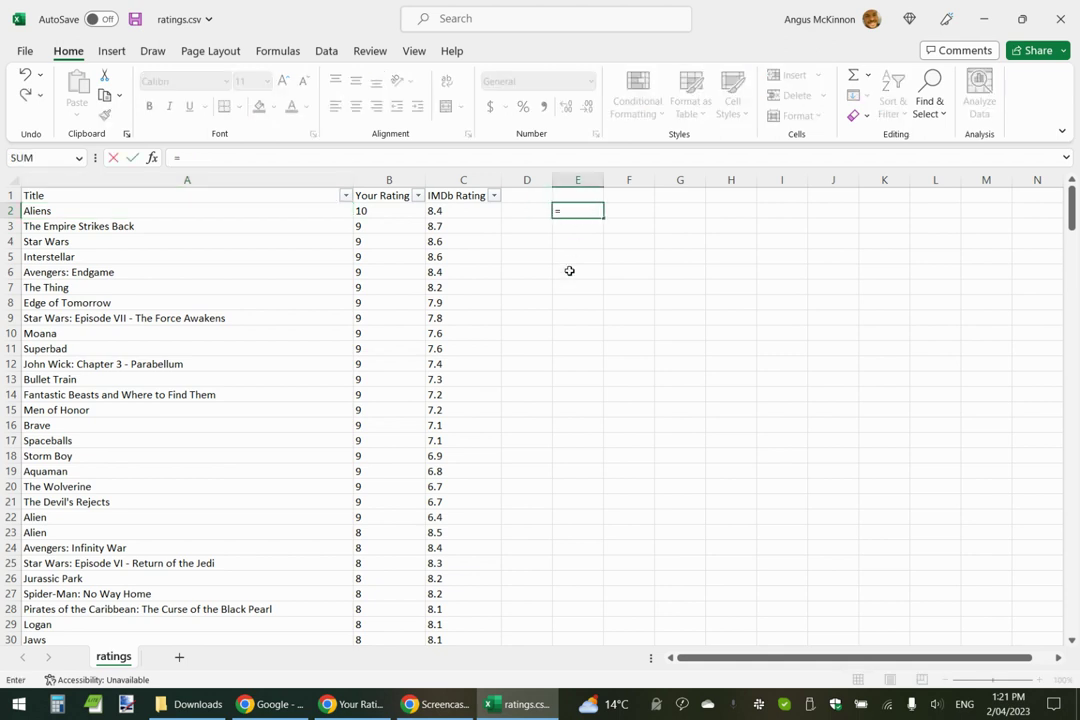
{"action": "left_click", "coordinate": [191, 214]}
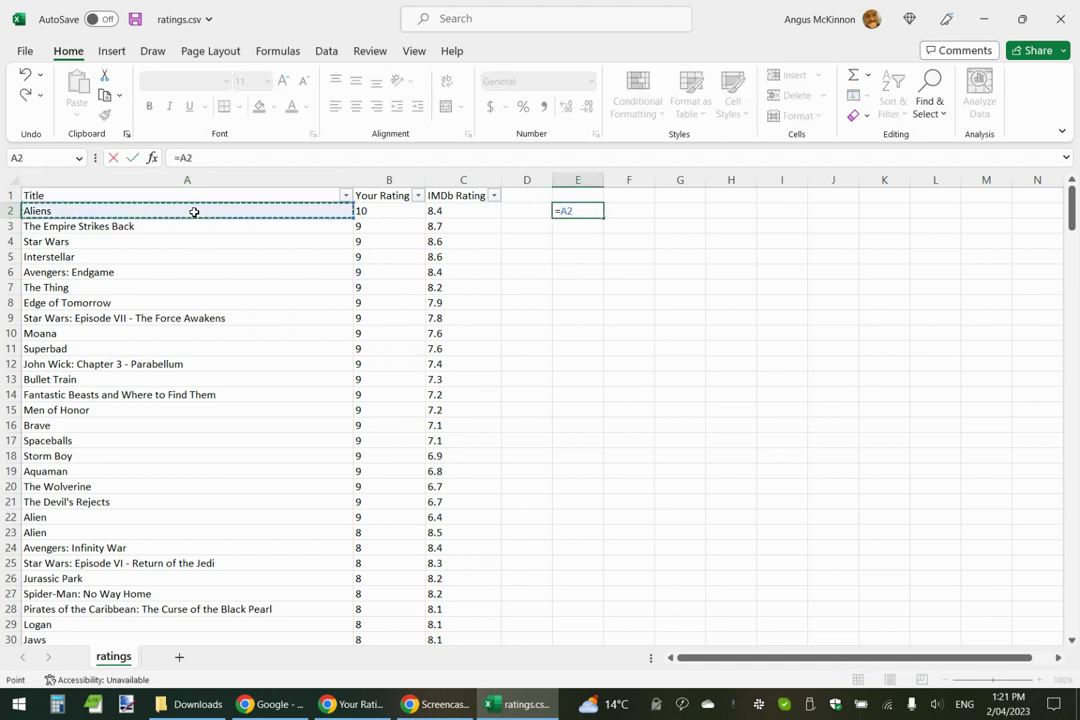
{"action": "type", "text": "&"}
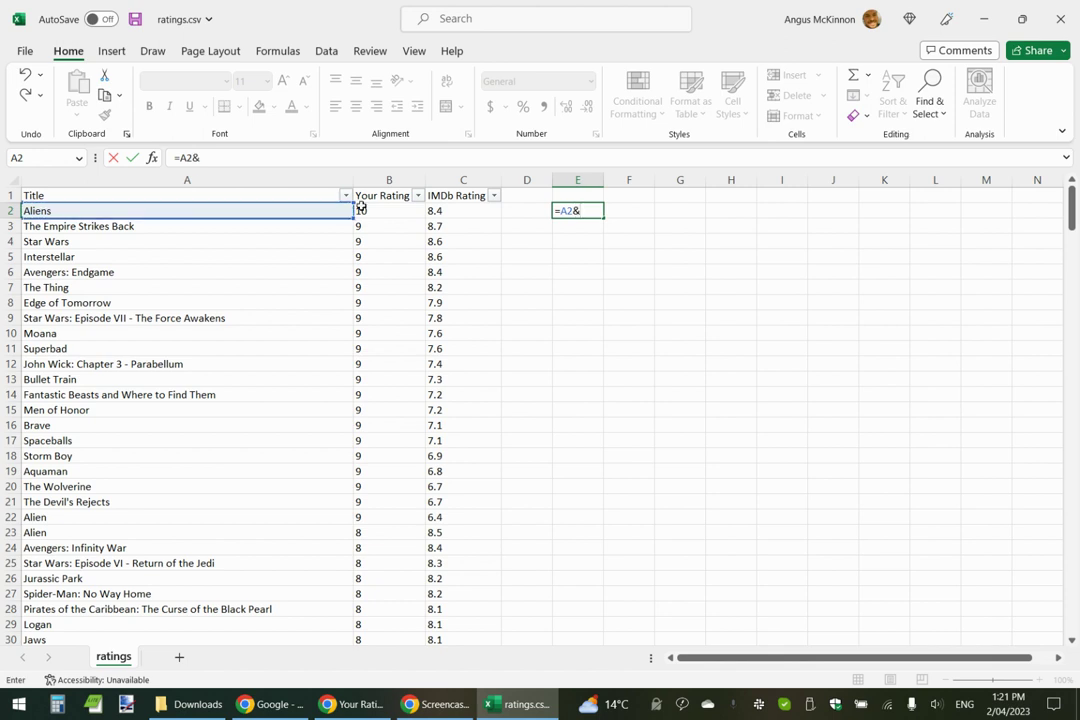
{"action": "left_click", "coordinate": [392, 215]}
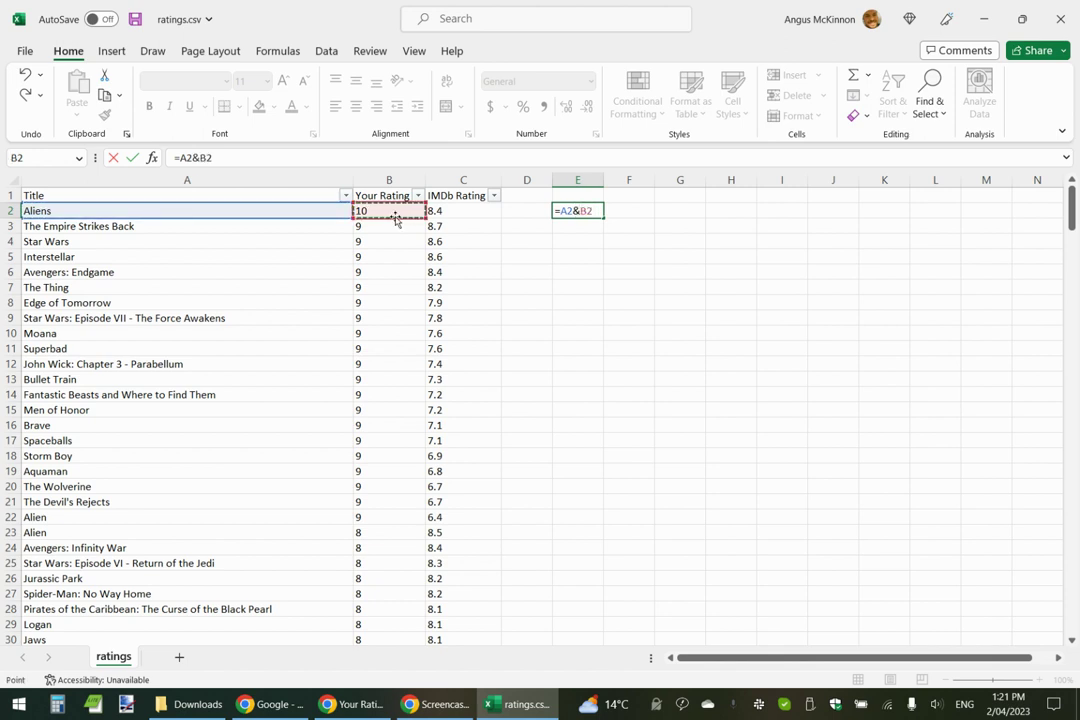
{"action": "type", "text": "&"}
{"action": "left_click", "coordinate": [447, 212]}
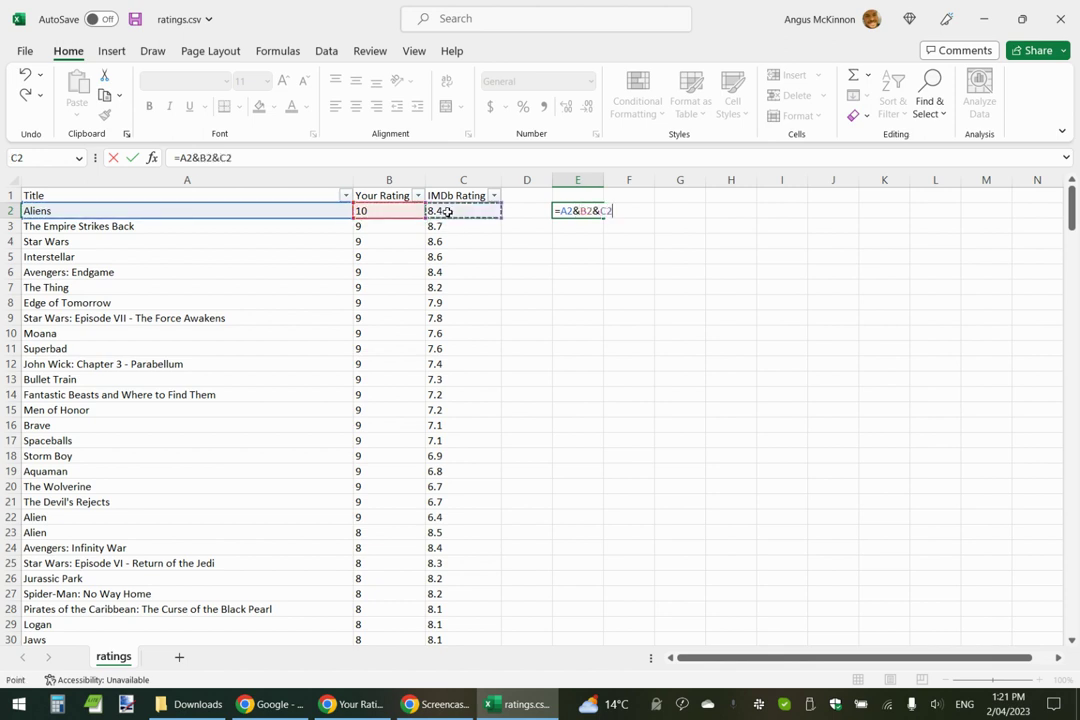
{"action": "key", "text": "Return"}
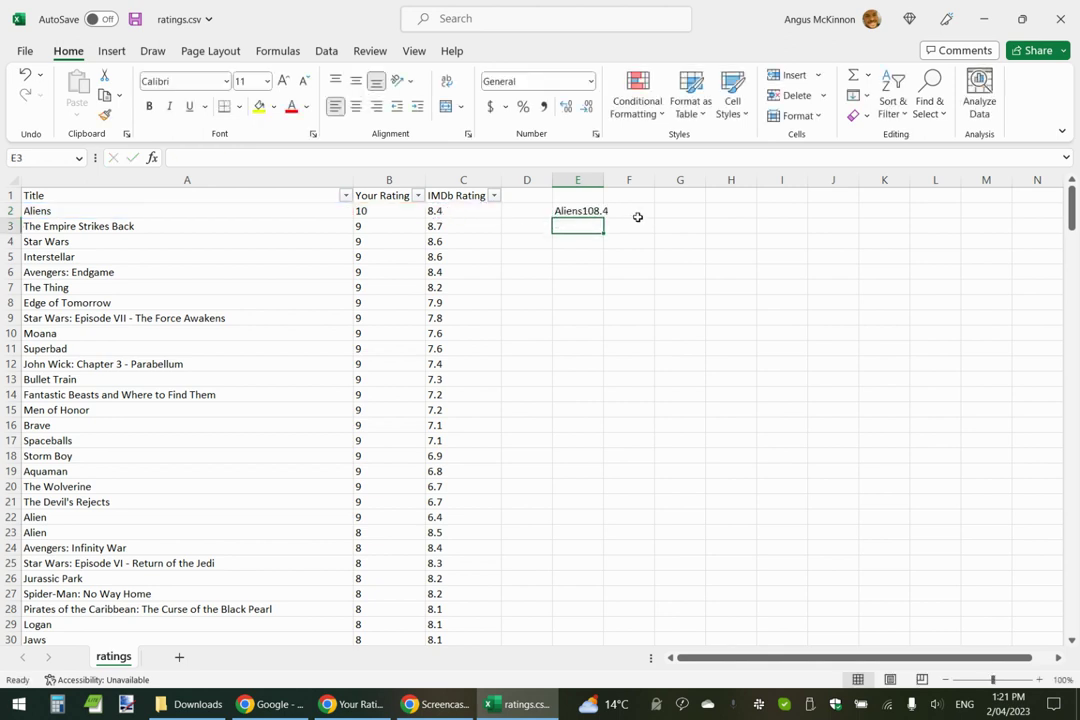
{"action": "double_click", "coordinate": [603, 180]}
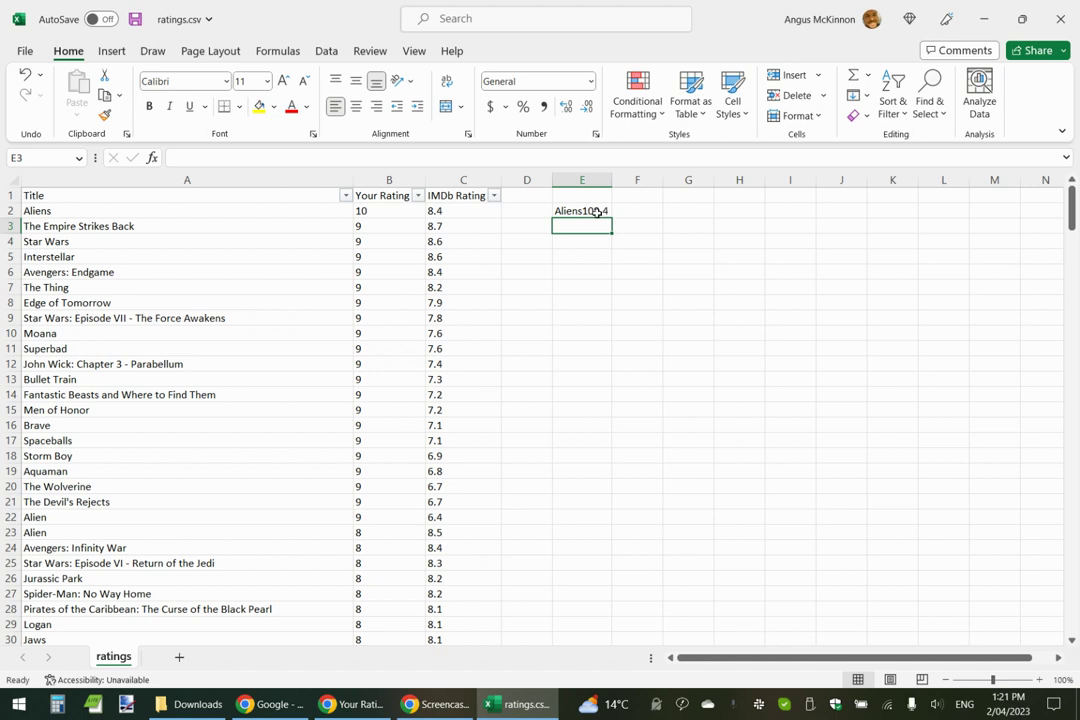
Step: Add comma separators to the E2 formula, making it =A2&","&B2&","&C2, and refit the width of column E
{"action": "left_click", "coordinate": [583, 211]}
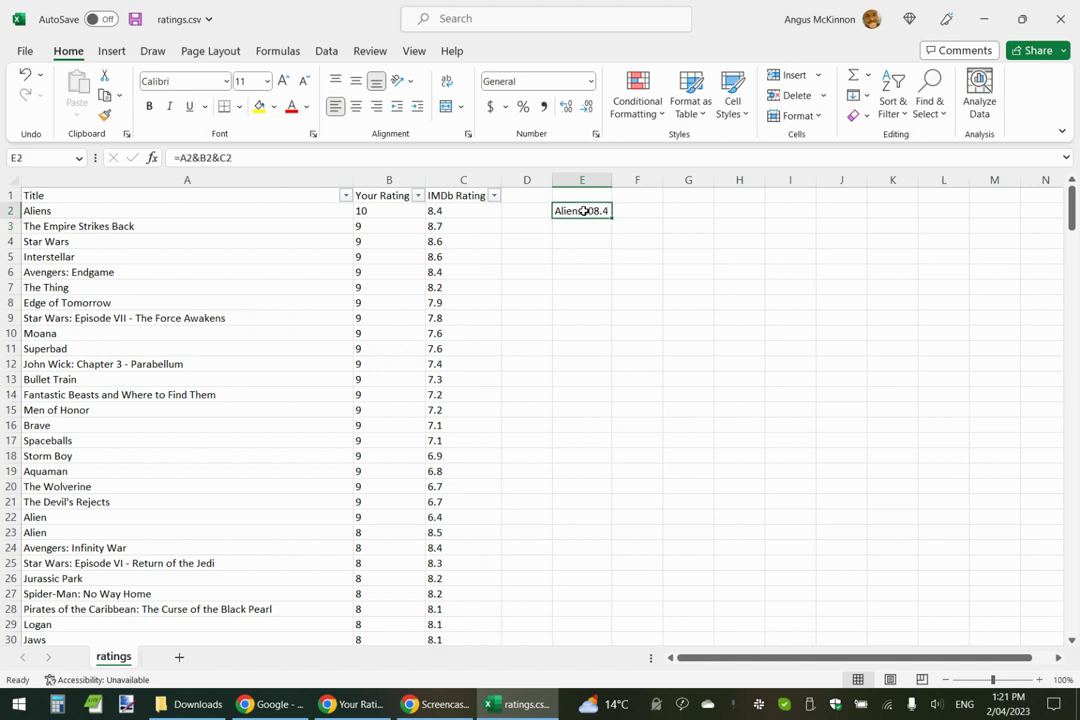
{"action": "left_click", "coordinate": [194, 157]}
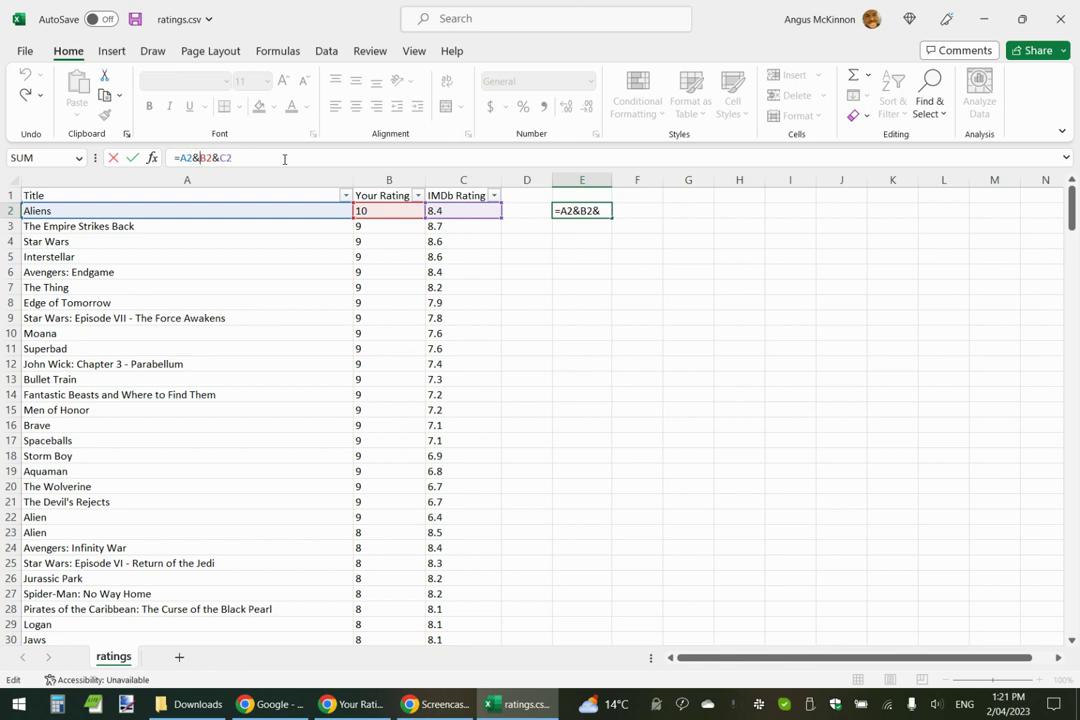
{"action": "type", "text": "\",\""}
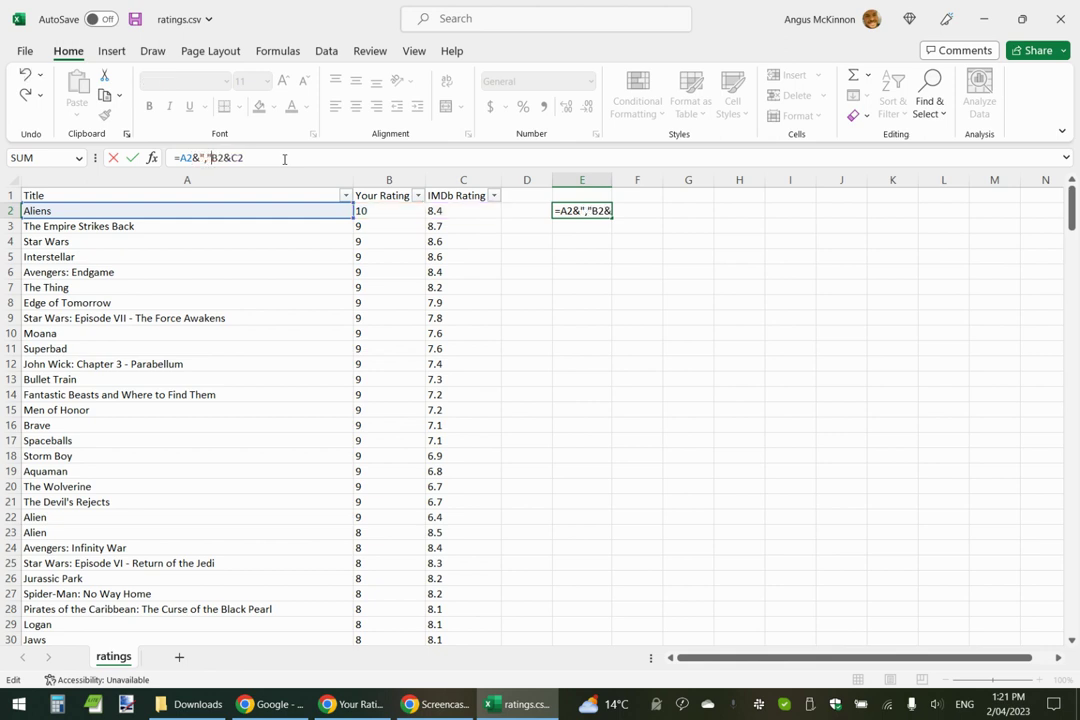
{"action": "type", "text": "&"}
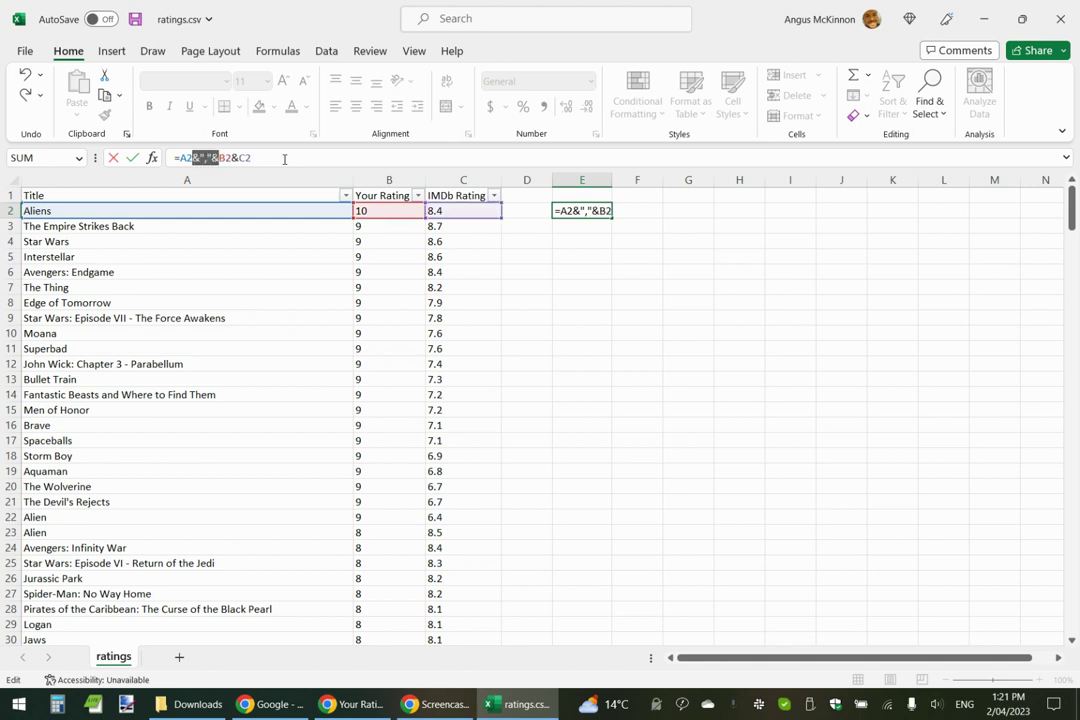
{"action": "key", "text": "ctrl+c"}
{"action": "key", "text": "Right"}
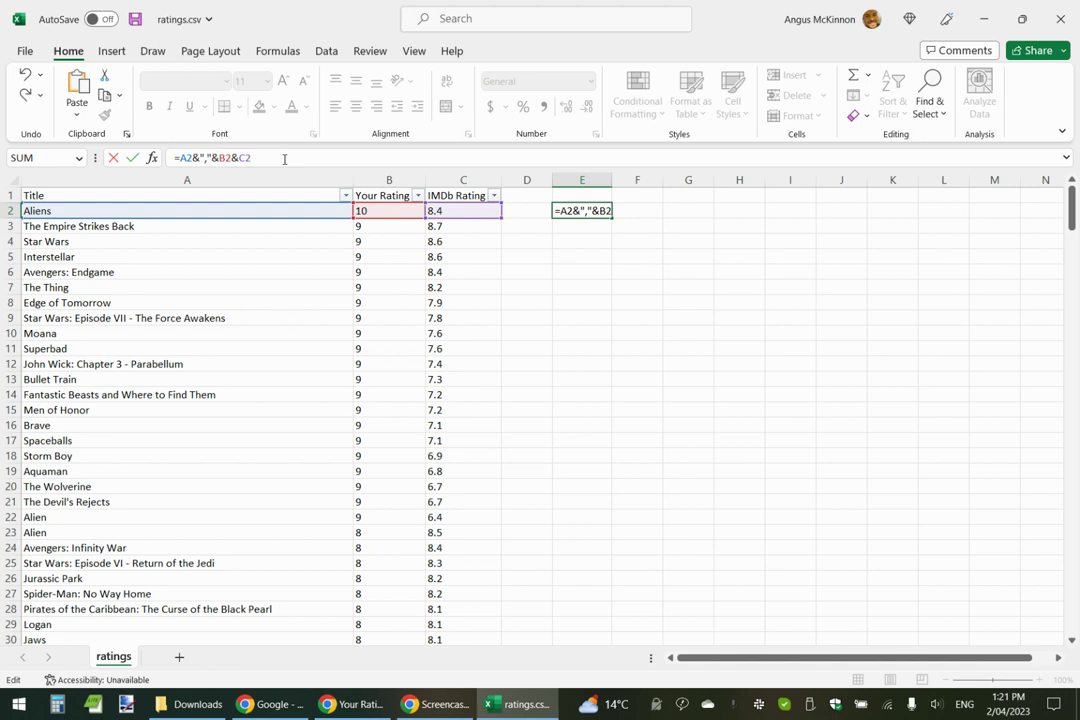
{"action": "key", "text": "Right"}
{"action": "key", "text": "Right"}
{"action": "key", "text": "ctrl+v"}
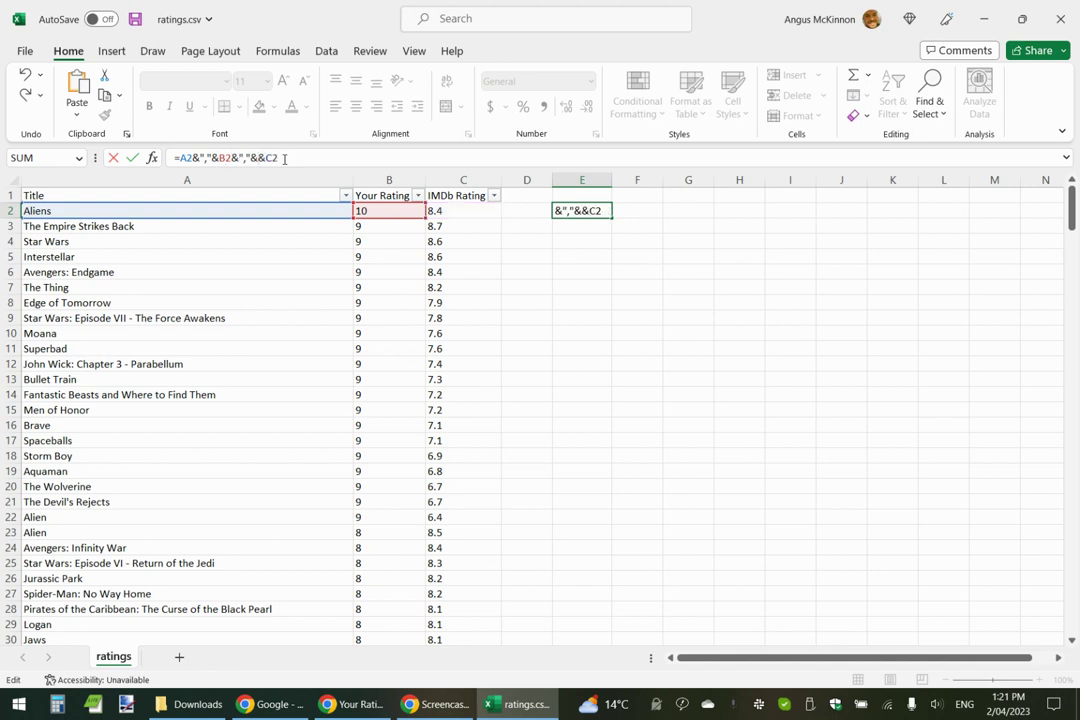
{"action": "key", "text": "Delete"}
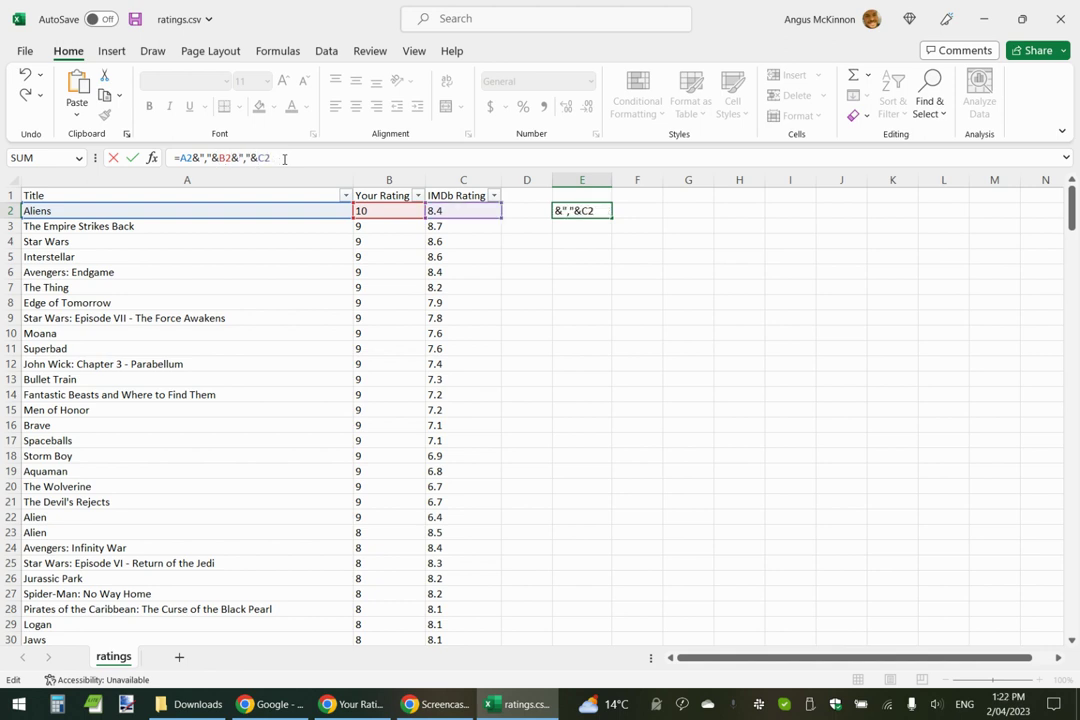
{"action": "key", "text": "Return"}
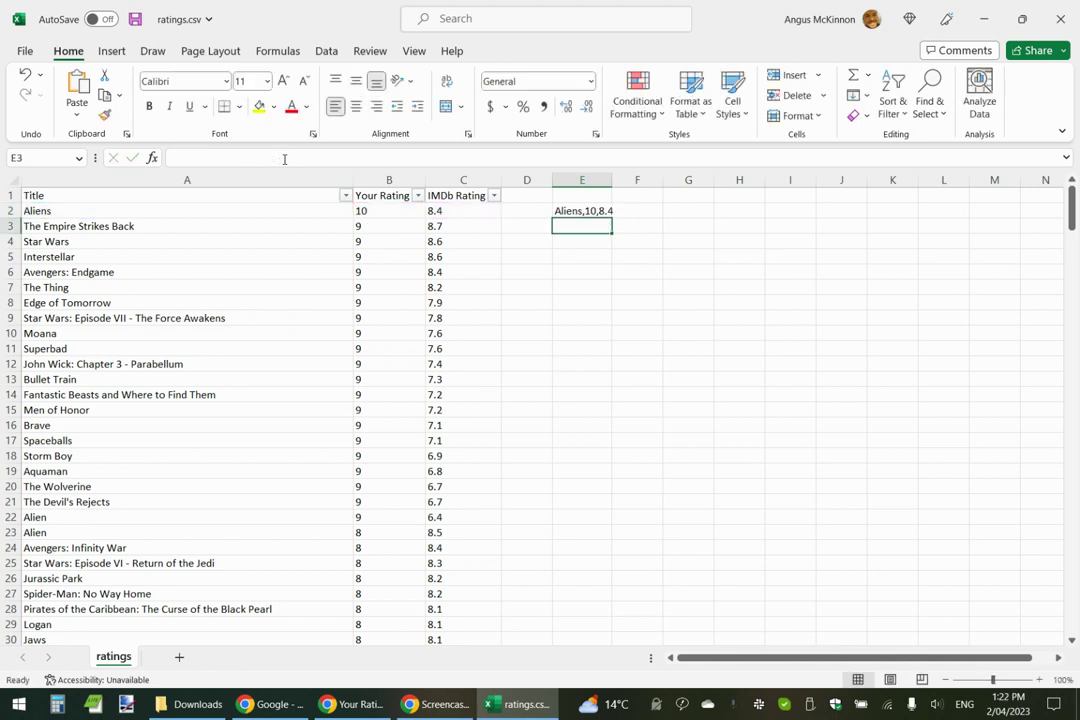
{"action": "double_click", "coordinate": [613, 180]}
{"action": "left_click", "coordinate": [561, 211]}
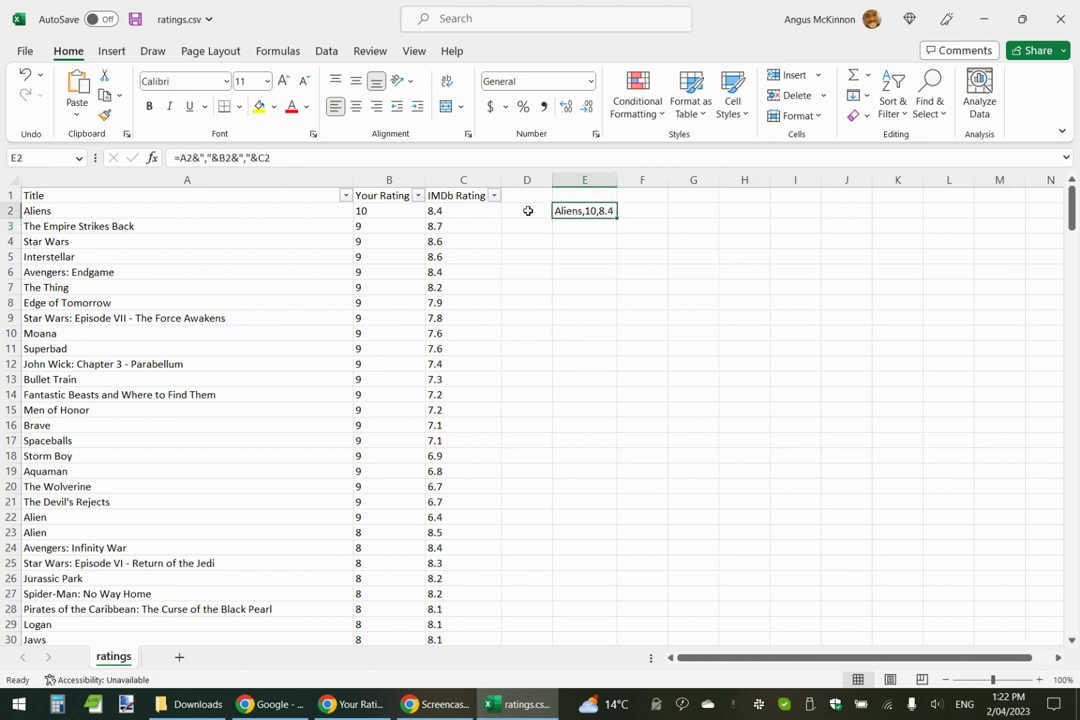
{"action": "left_click", "coordinate": [662, 256]}
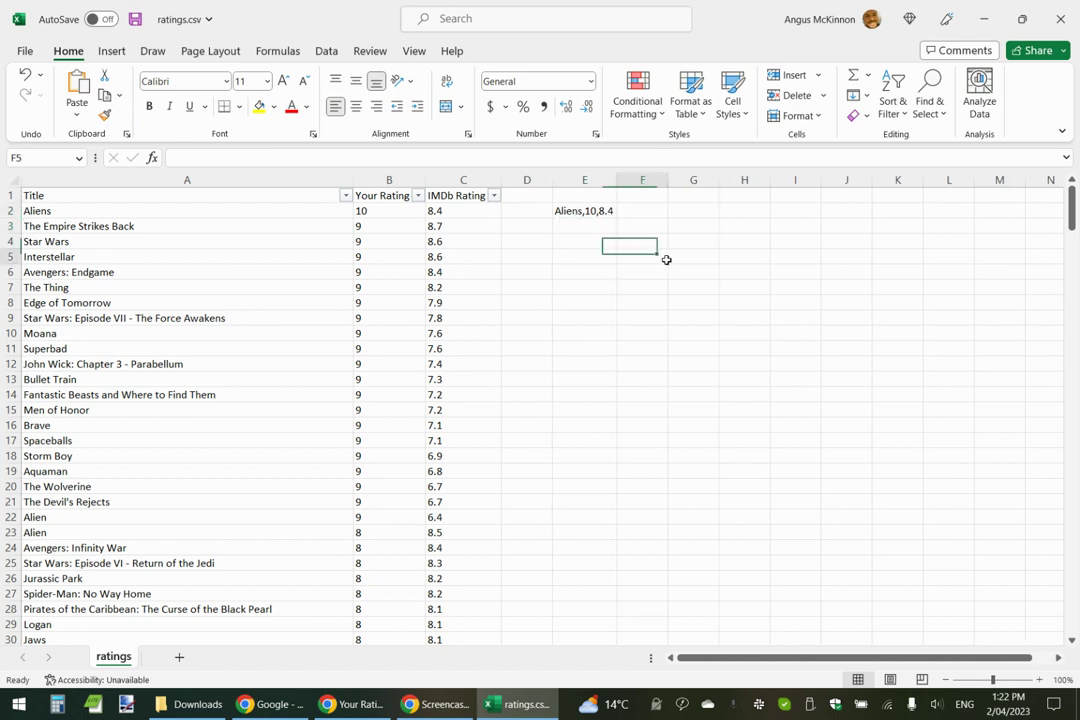
Step: Fill the comma-joined formula from E2 down to E17
{"action": "left_click", "coordinate": [556, 212]}
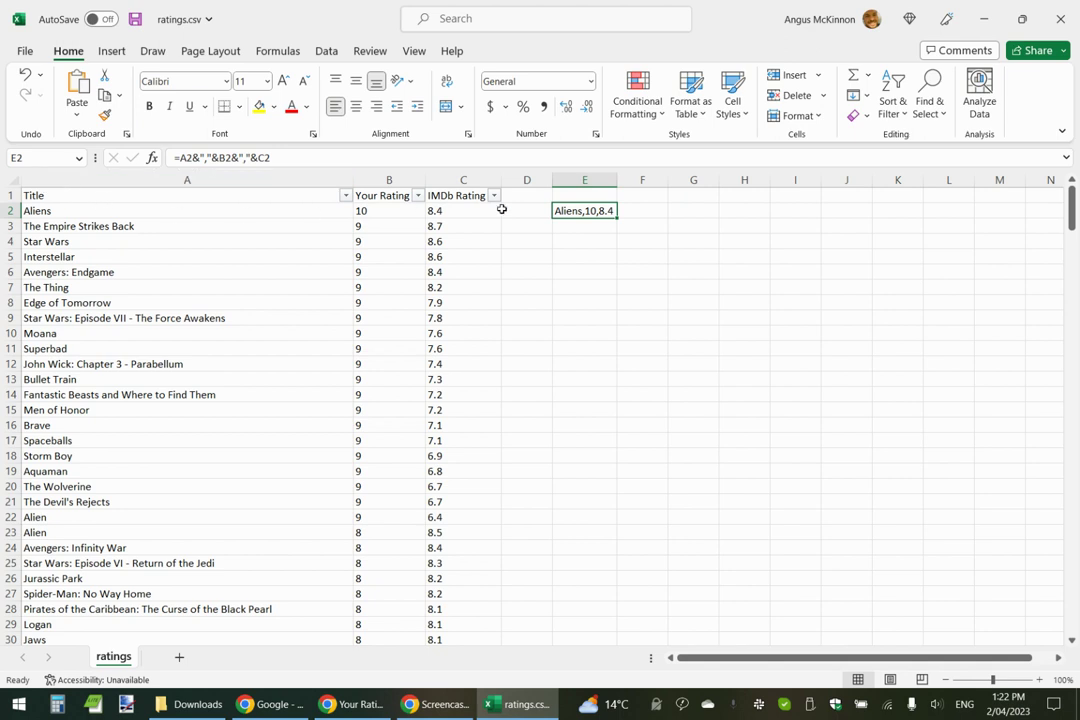
{"action": "left_click", "coordinate": [620, 212]}
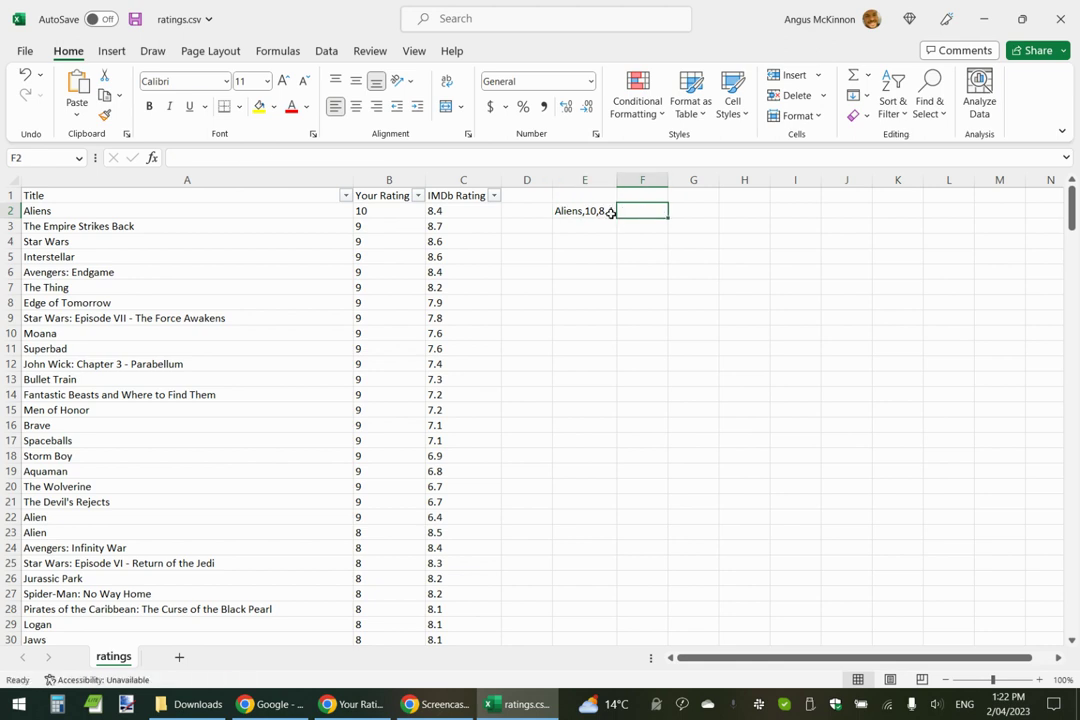
{"action": "left_click", "coordinate": [607, 213]}
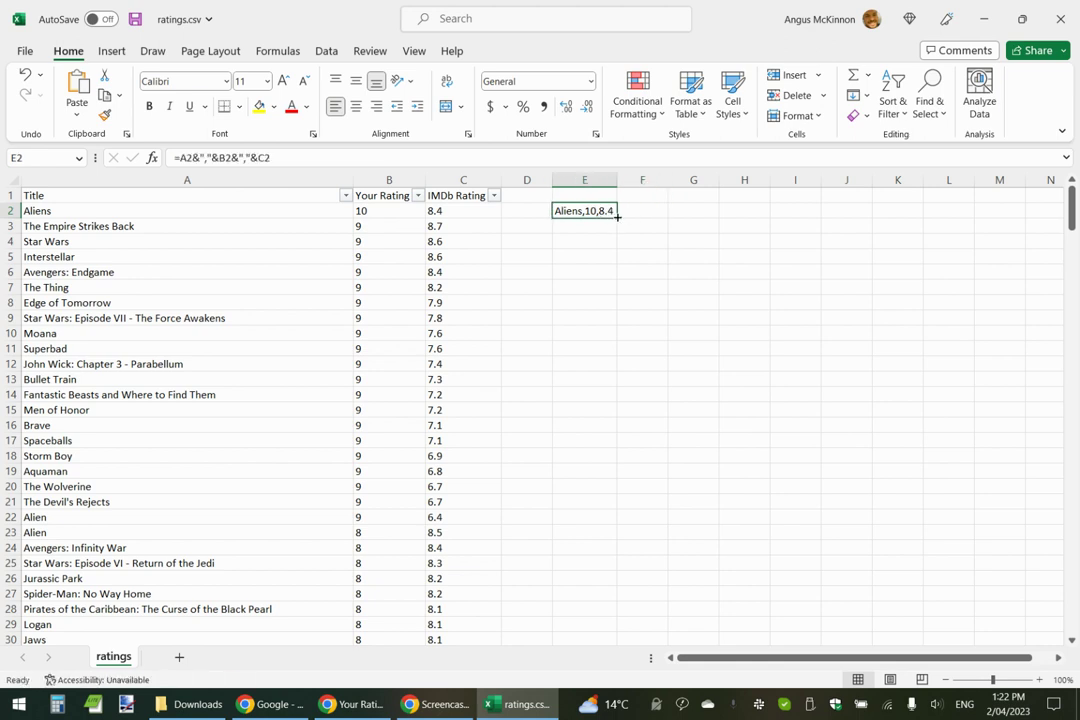
{"action": "left_click_drag", "start_coordinate": [617, 216], "coordinate": [620, 446]}
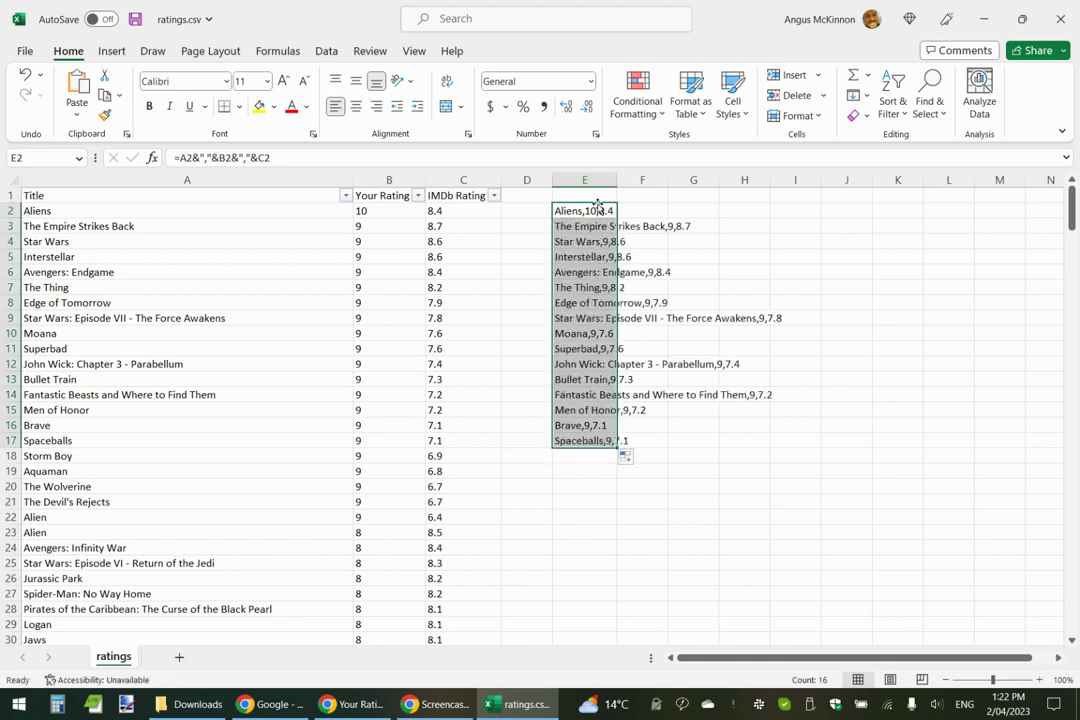
{"action": "left_click", "coordinate": [704, 441]}
Step: Extend the joined-text formula from E17 down to the last film in row 296, and look over the filled column
{"action": "left_click", "coordinate": [607, 442]}
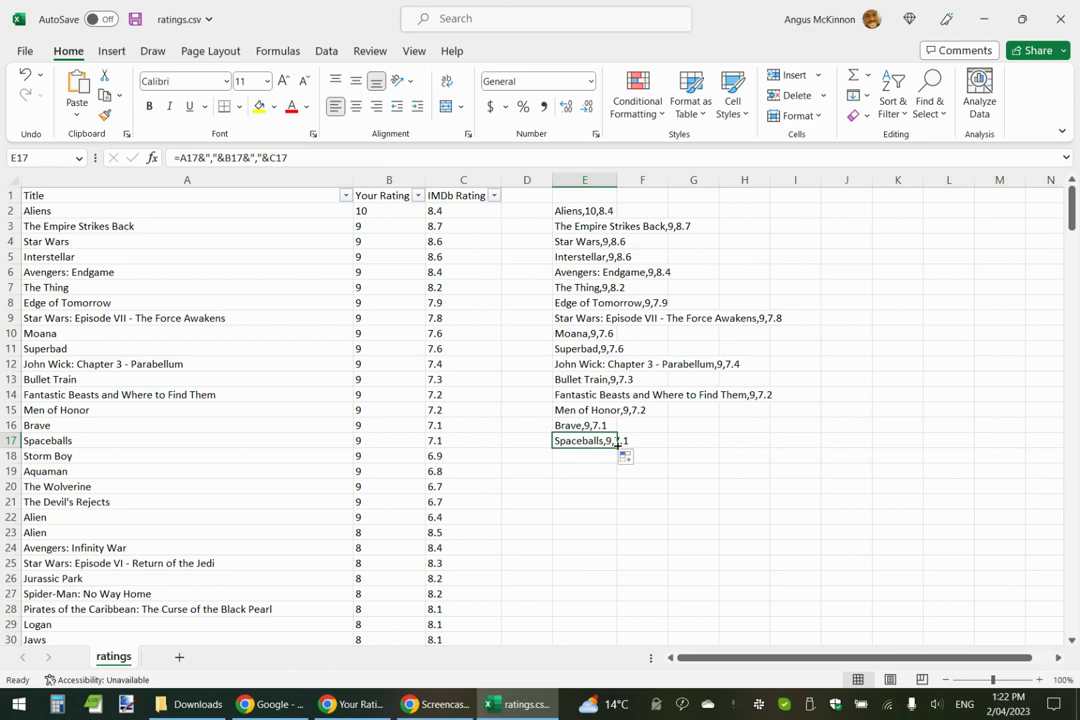
{"action": "left_click_drag", "start_coordinate": [617, 441], "coordinate": [612, 612]}
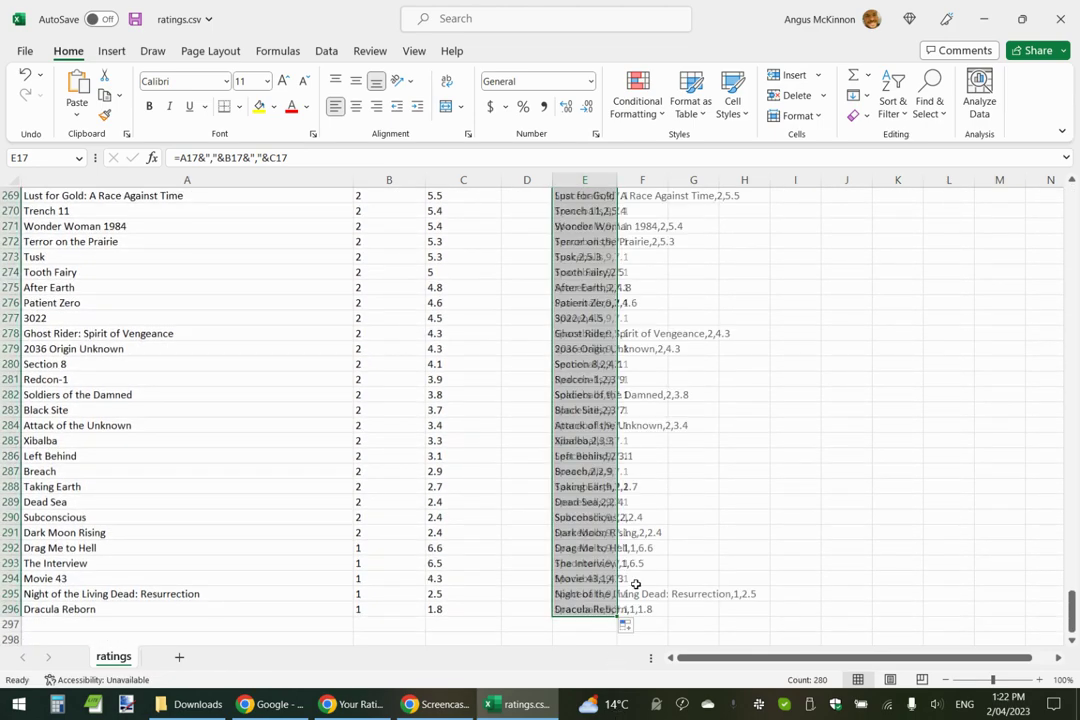
{"action": "scroll", "coordinate": [718, 357], "scroll_direction": "up", "scroll_amount": 20}
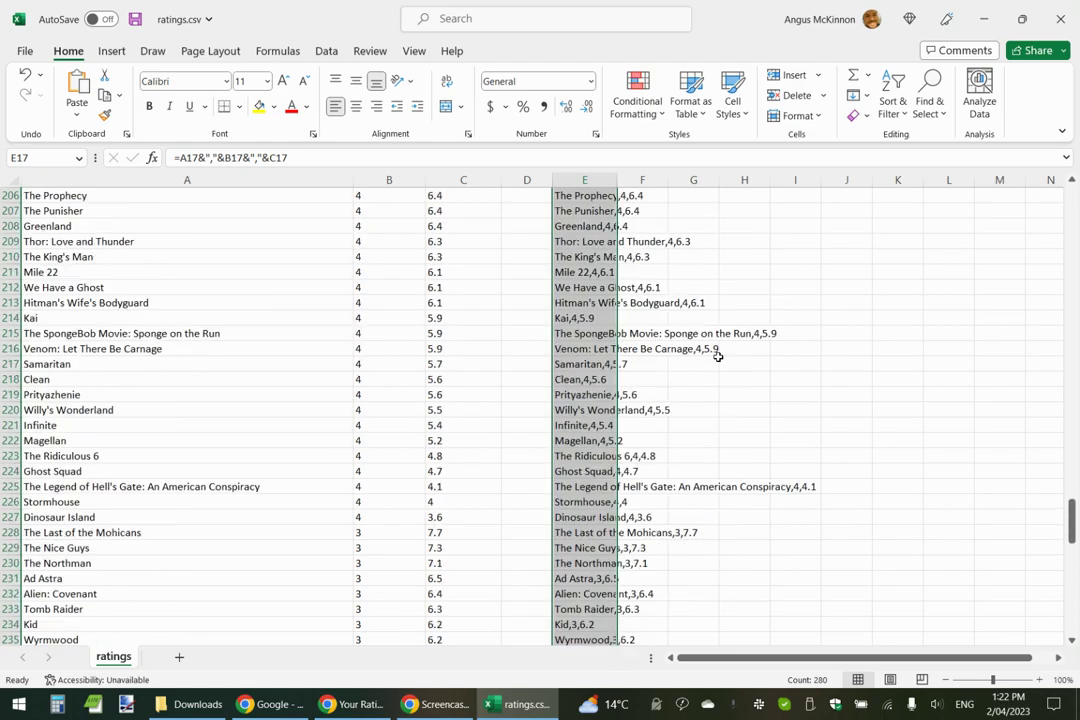
{"action": "scroll", "coordinate": [718, 357], "scroll_direction": "up", "scroll_amount": 20}
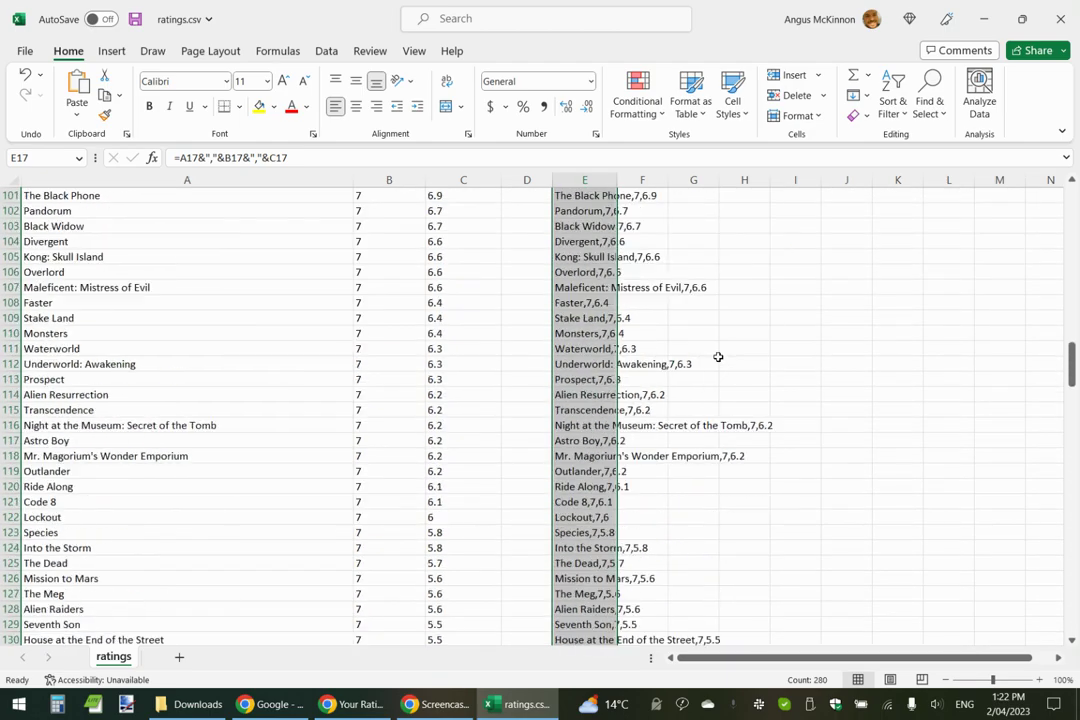
{"action": "scroll", "coordinate": [718, 357], "scroll_direction": "up", "scroll_amount": 20}
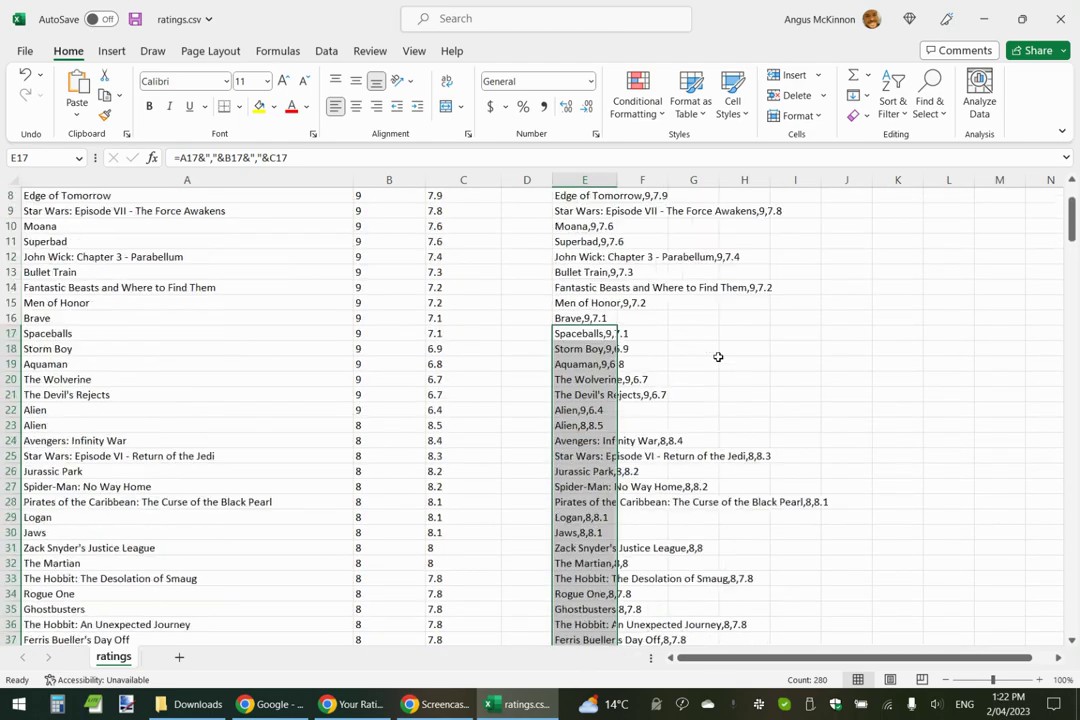
Step: Fit column E to the width of its longest joined text and select cell E2
{"action": "scroll", "coordinate": [718, 357], "scroll_direction": "up", "scroll_amount": 3}
{"action": "left_click_drag", "start_coordinate": [623, 180], "coordinate": [623, 180]}
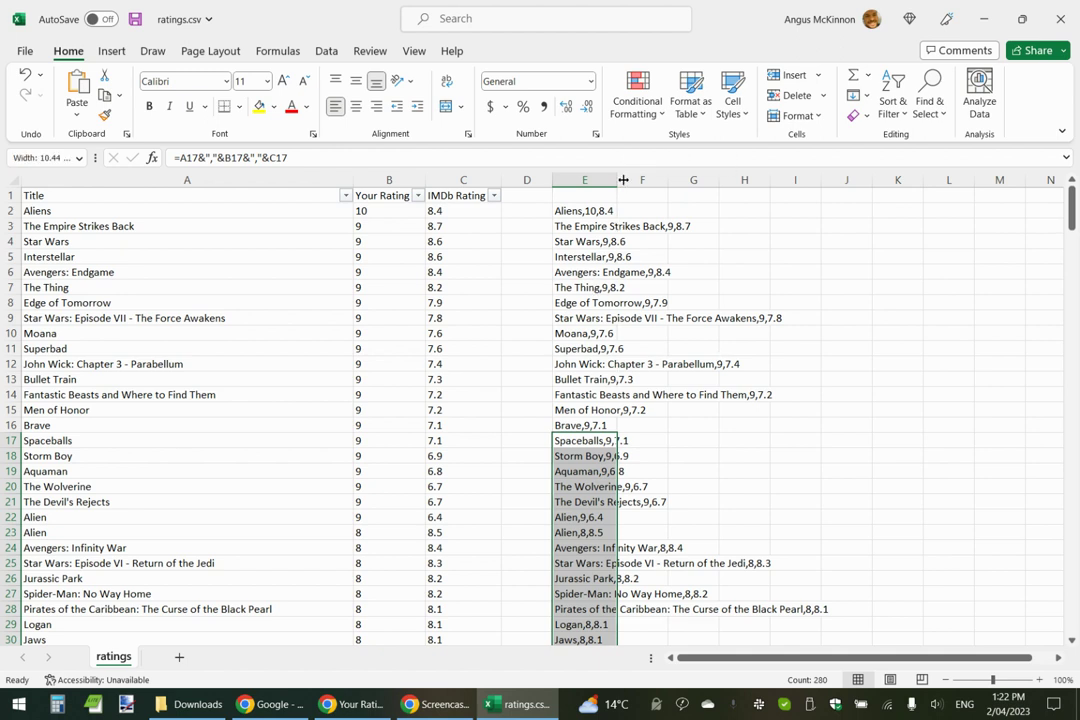
{"action": "double_click", "coordinate": [623, 180]}
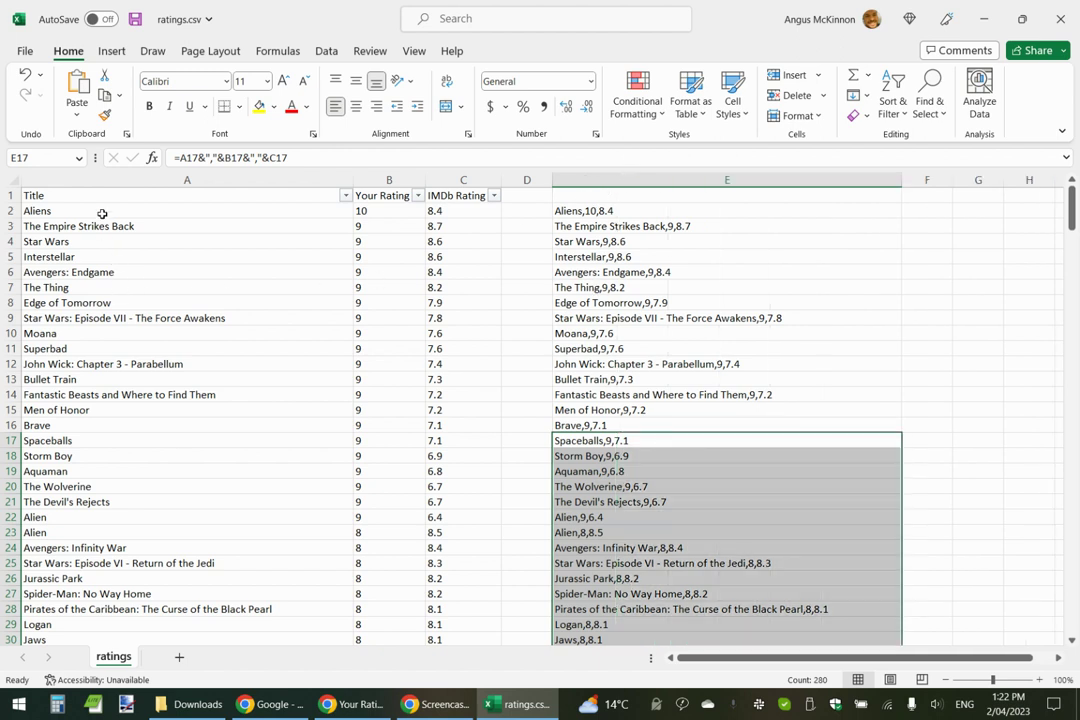
{"action": "left_click_drag", "start_coordinate": [102, 214], "coordinate": [113, 612]}
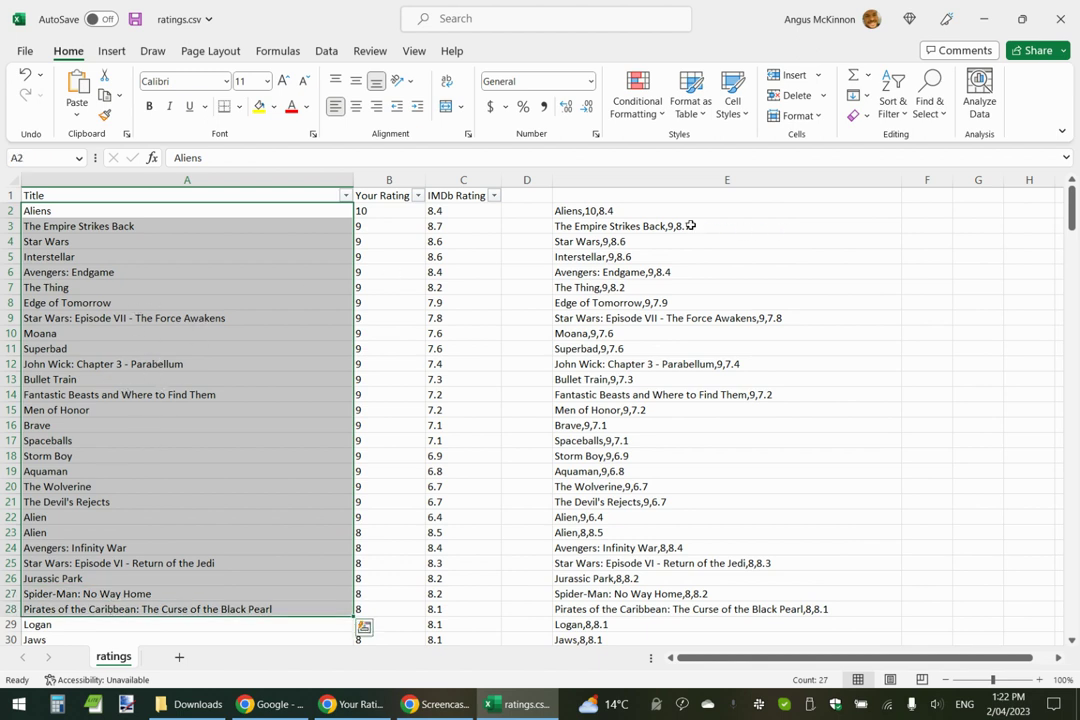
{"action": "left_click", "coordinate": [618, 211]}
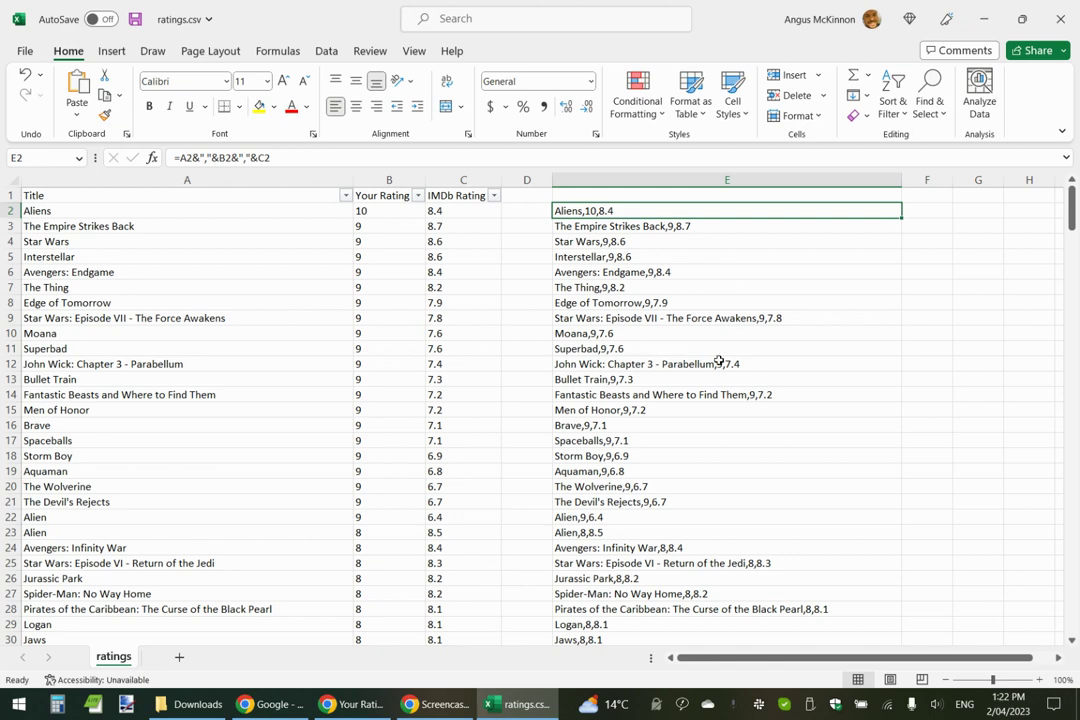
Step: Try to replace the A53 reference in E53's joined-text formula with the literal title 11:14
{"action": "scroll", "coordinate": [686, 329], "scroll_direction": "down", "scroll_amount": 2}
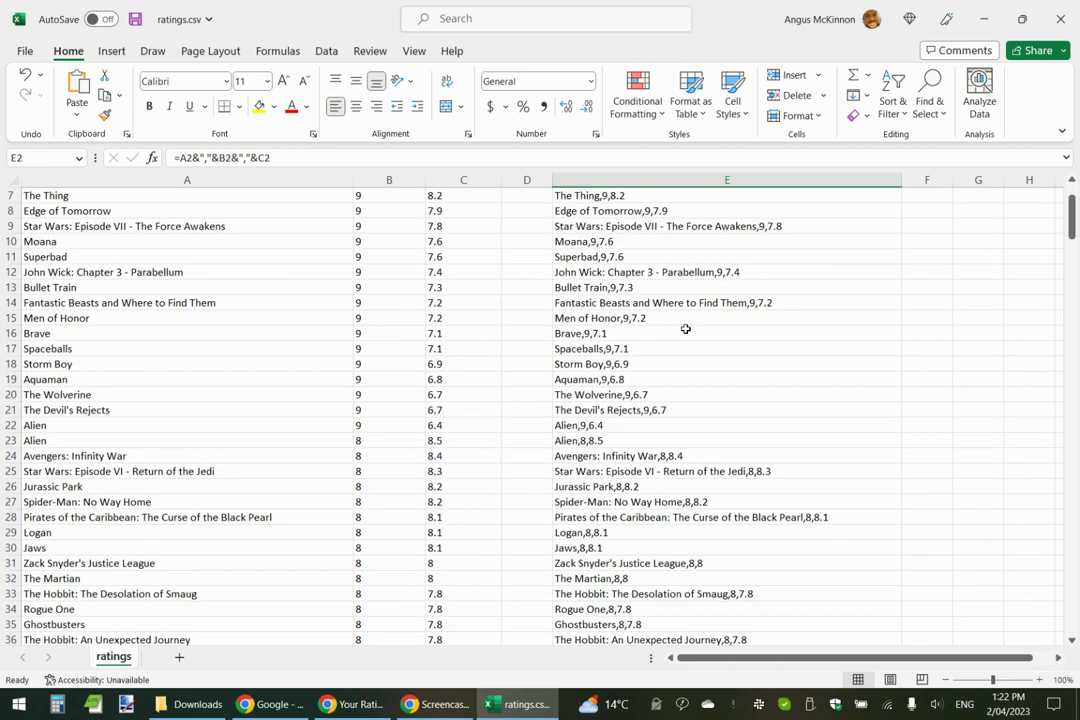
{"action": "scroll", "coordinate": [686, 329], "scroll_direction": "down", "scroll_amount": 6}
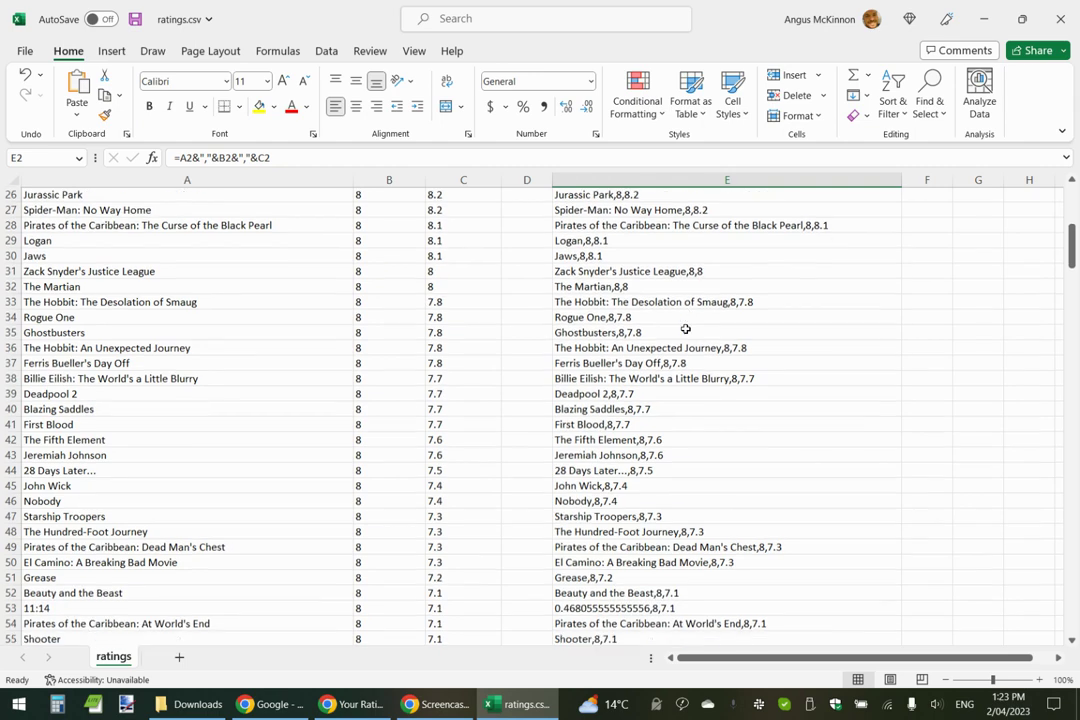
{"action": "scroll", "coordinate": [686, 329], "scroll_direction": "down", "scroll_amount": 6}
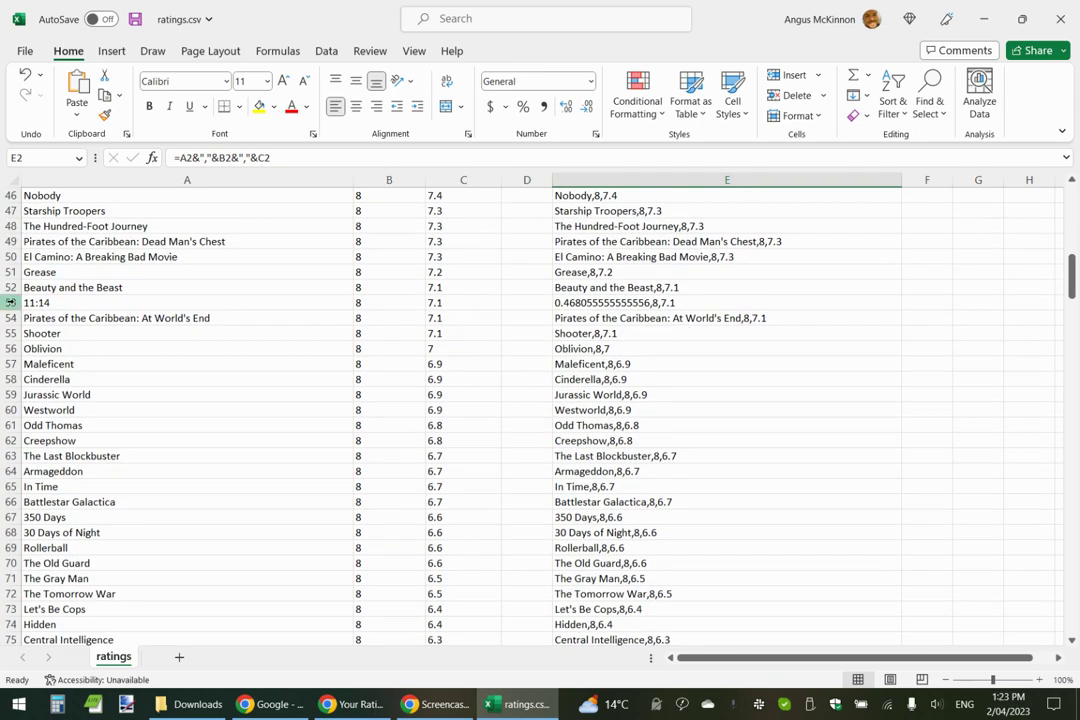
{"action": "left_click", "coordinate": [598, 301]}
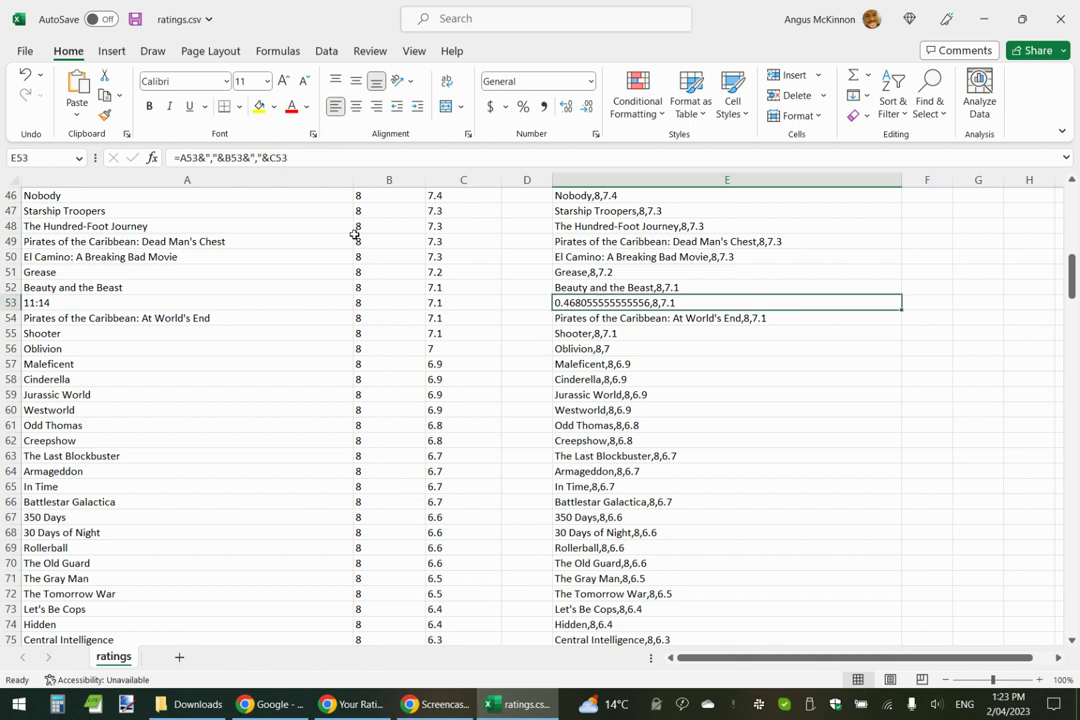
{"action": "left_click", "coordinate": [200, 157]}
{"action": "left_click_drag", "start_coordinate": [200, 157], "coordinate": [180, 157]}
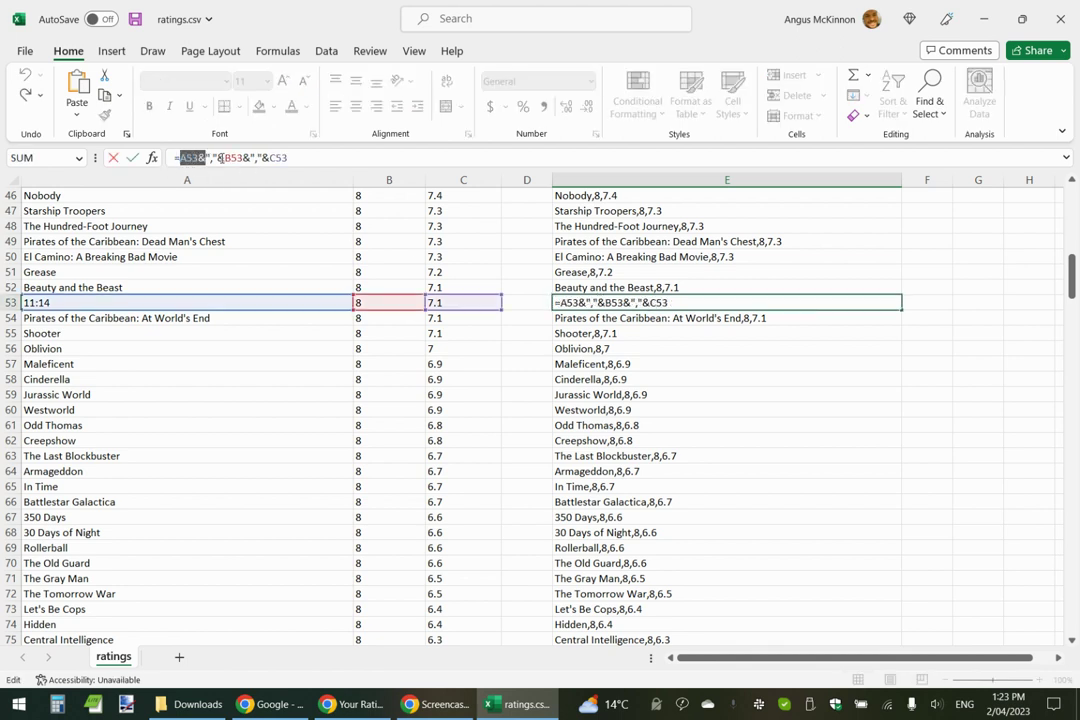
{"action": "type", "text": "11:14"}
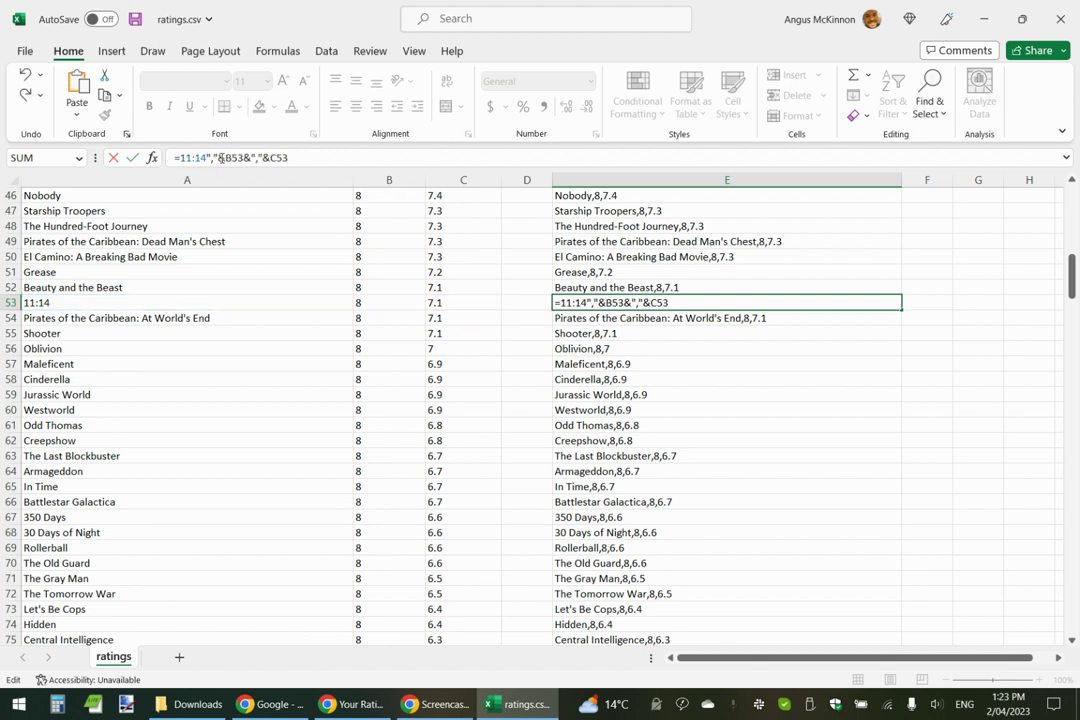
{"action": "key", "text": "Return"}
{"action": "key", "text": "Return"}
Step: Put the title 11:14 in quotation marks in the E53 formula, entering ="11:14","&B53&","&C53
{"action": "left_click", "coordinate": [209, 157]}
{"action": "key", "text": "Delete"}
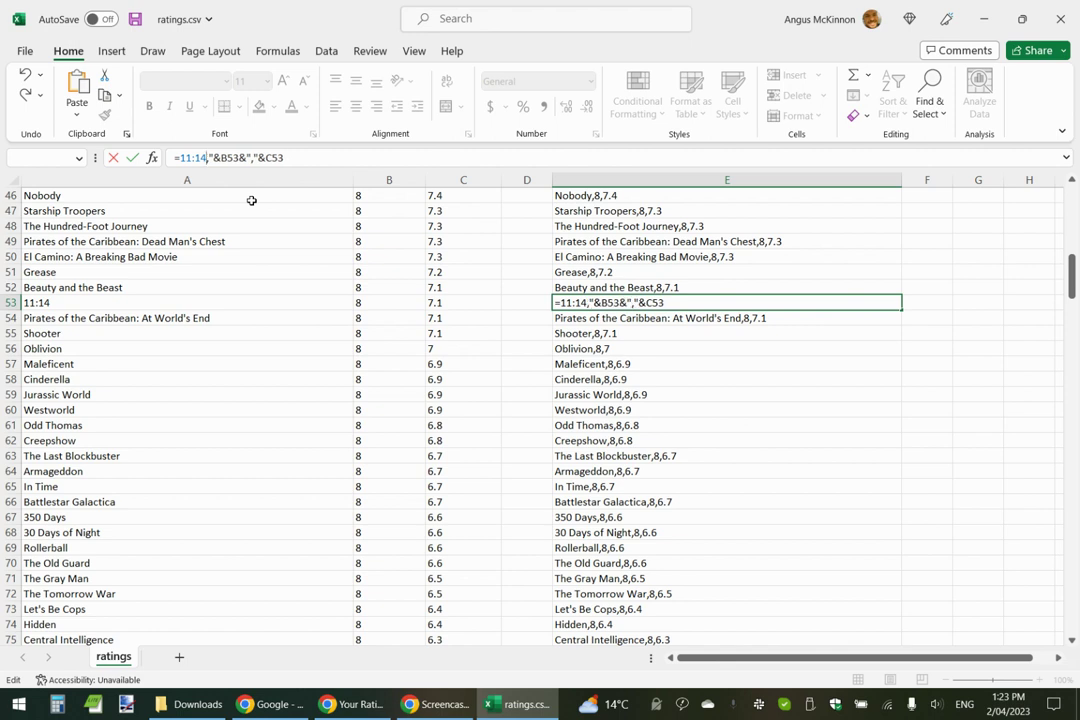
{"action": "type", "text": "\","}
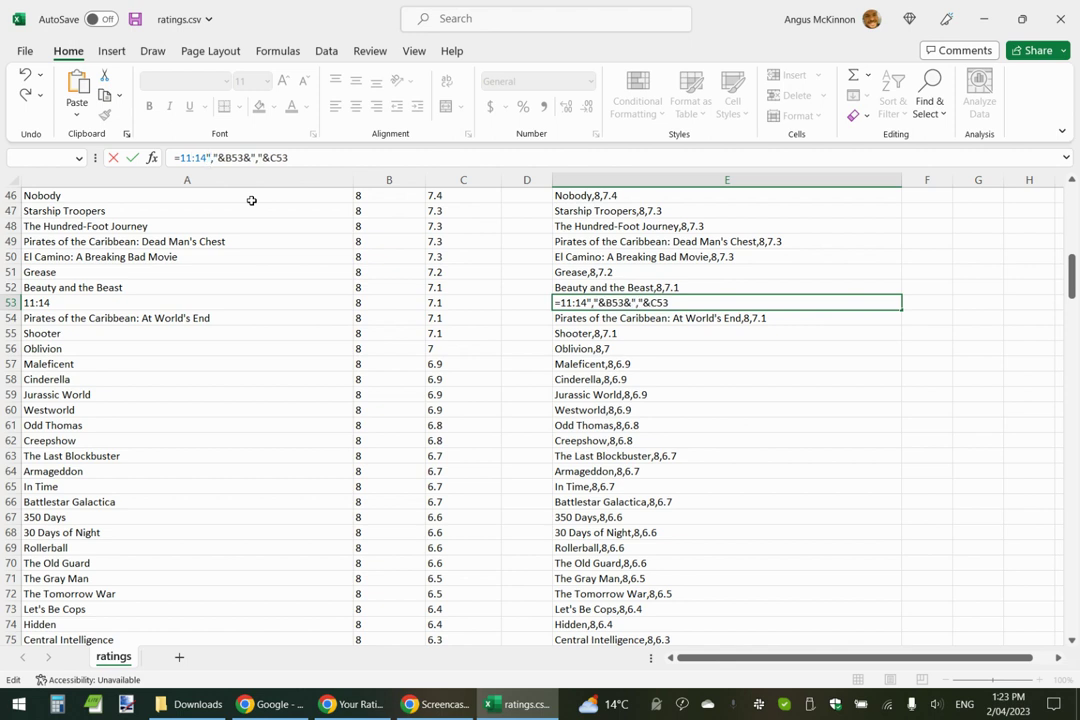
{"action": "type", "text": "\""}
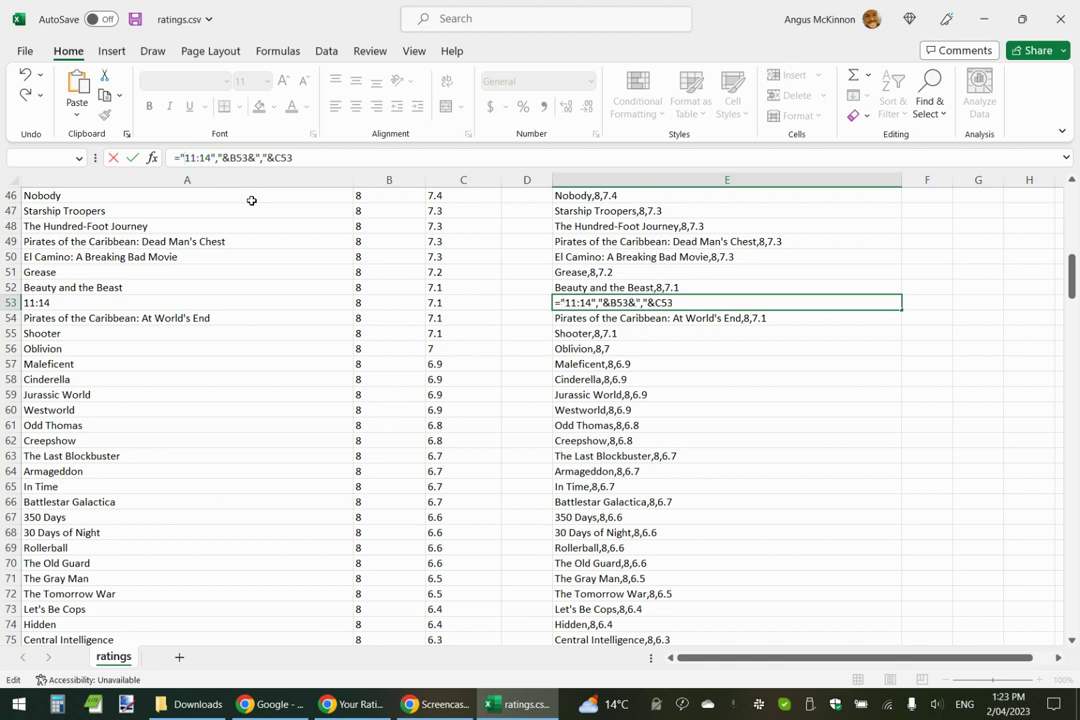
{"action": "key", "text": "Return"}
{"action": "key", "text": "Return"}
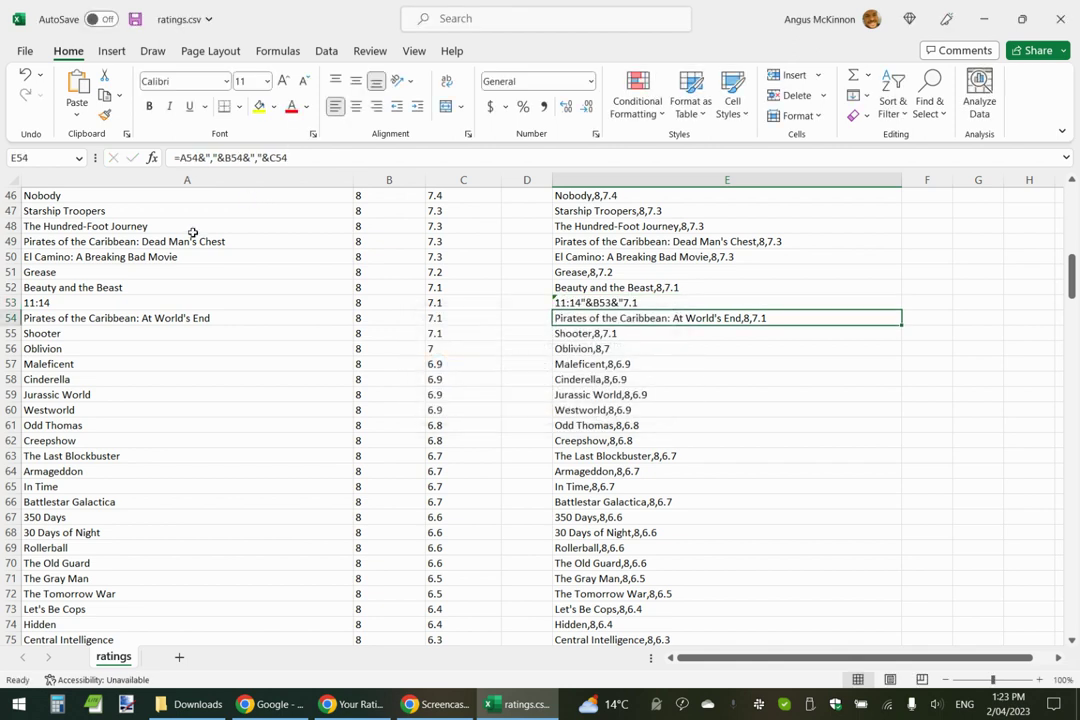
Step: Delete row 53, which holds the film titled 11:14
{"action": "left_click", "coordinate": [14, 302]}
{"action": "right_click", "coordinate": [14, 302]}
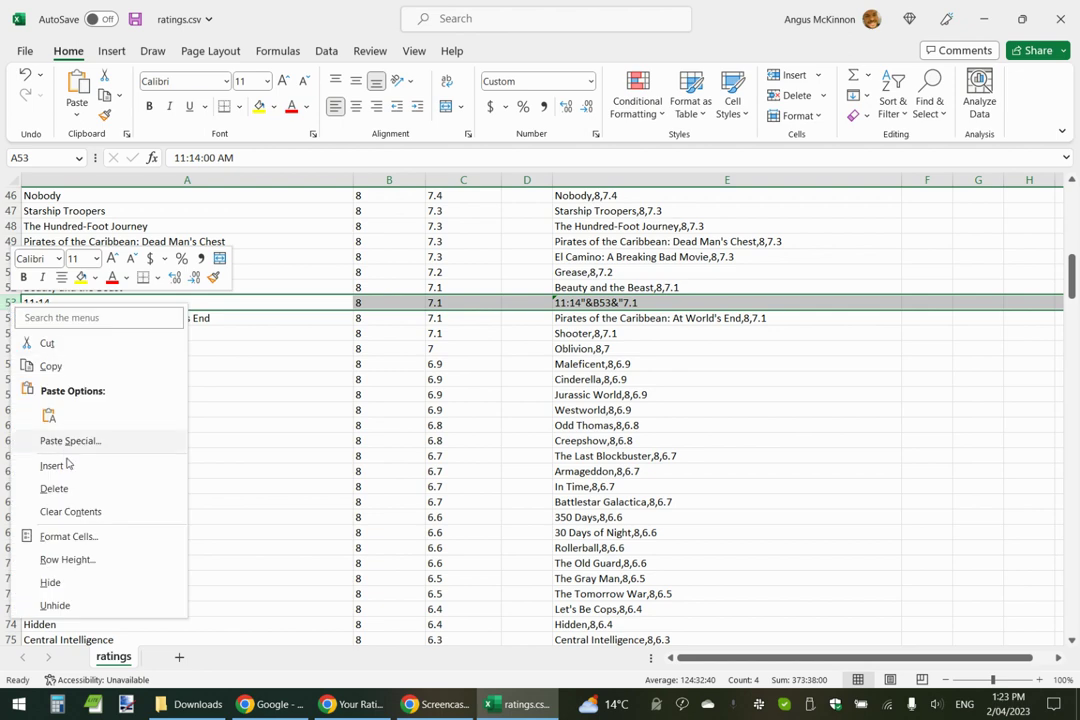
{"action": "left_click", "coordinate": [77, 488]}
{"action": "left_click", "coordinate": [725, 346]}
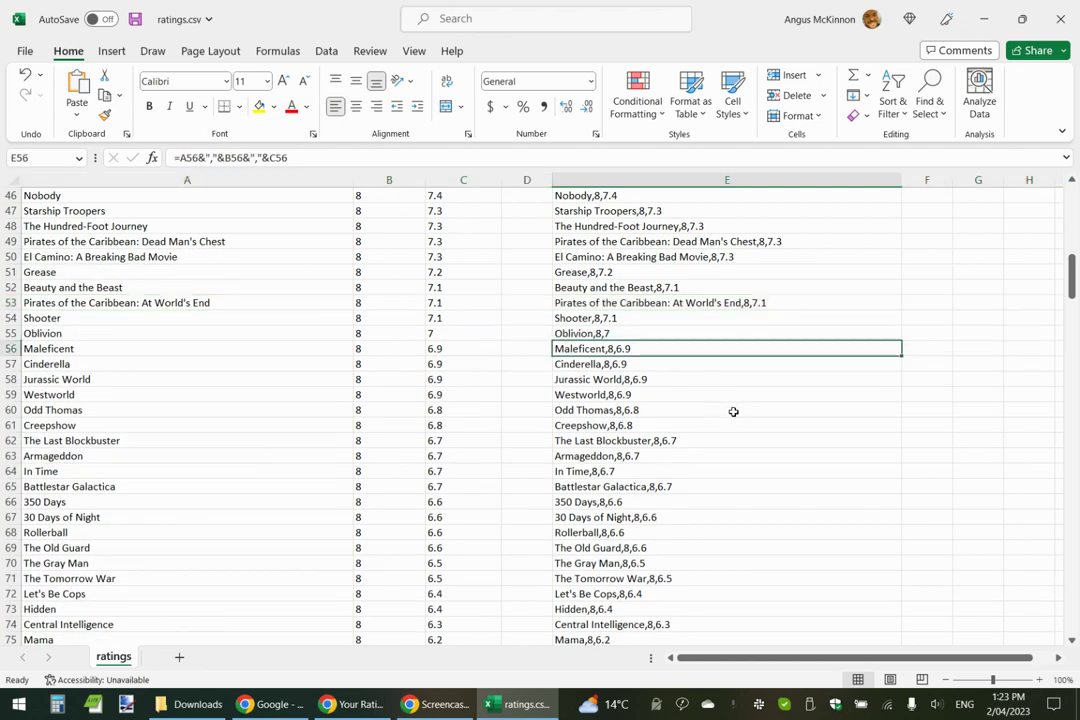
Step: Look through the joined texts in column E down to the last film for faulty or incomplete entries
{"action": "scroll", "coordinate": [733, 411], "scroll_direction": "down", "scroll_amount": 7}
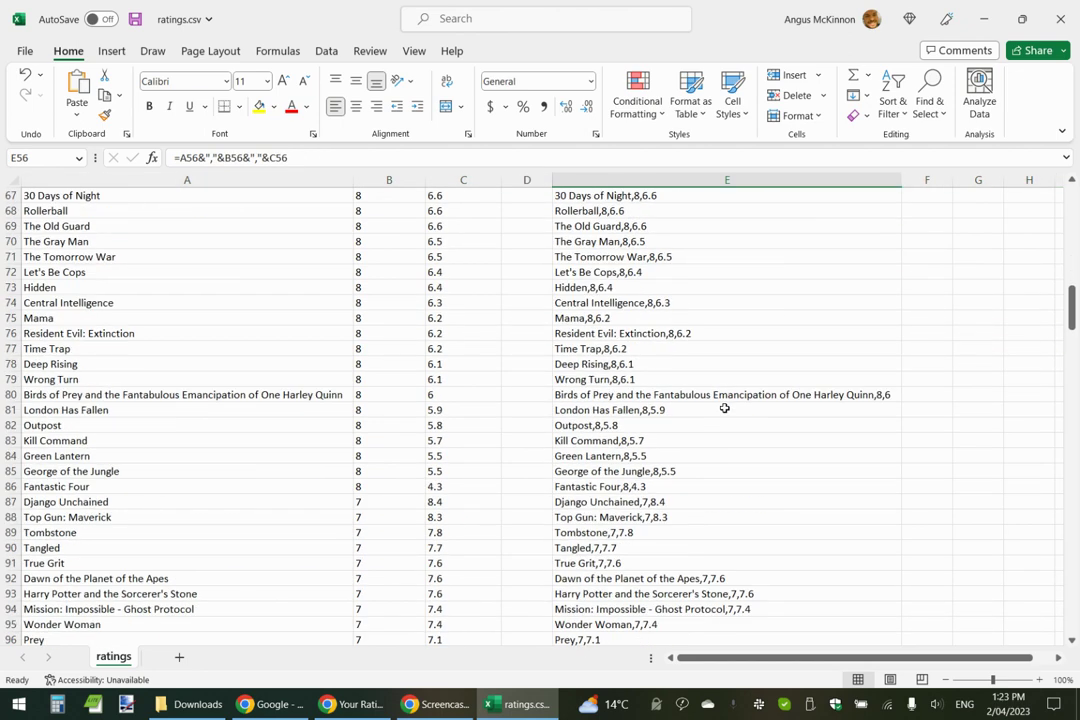
{"action": "scroll", "coordinate": [724, 408], "scroll_direction": "down", "scroll_amount": 2}
{"action": "scroll", "coordinate": [725, 408], "scroll_direction": "down", "scroll_amount": 8}
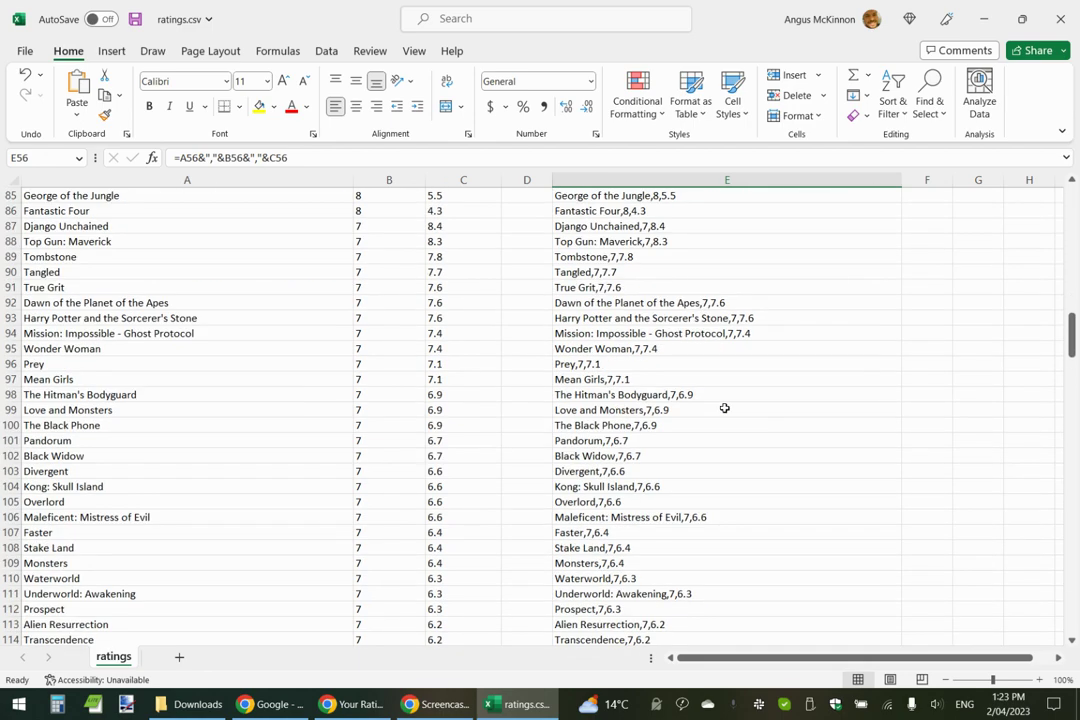
{"action": "scroll", "coordinate": [725, 408], "scroll_direction": "down", "scroll_amount": 8}
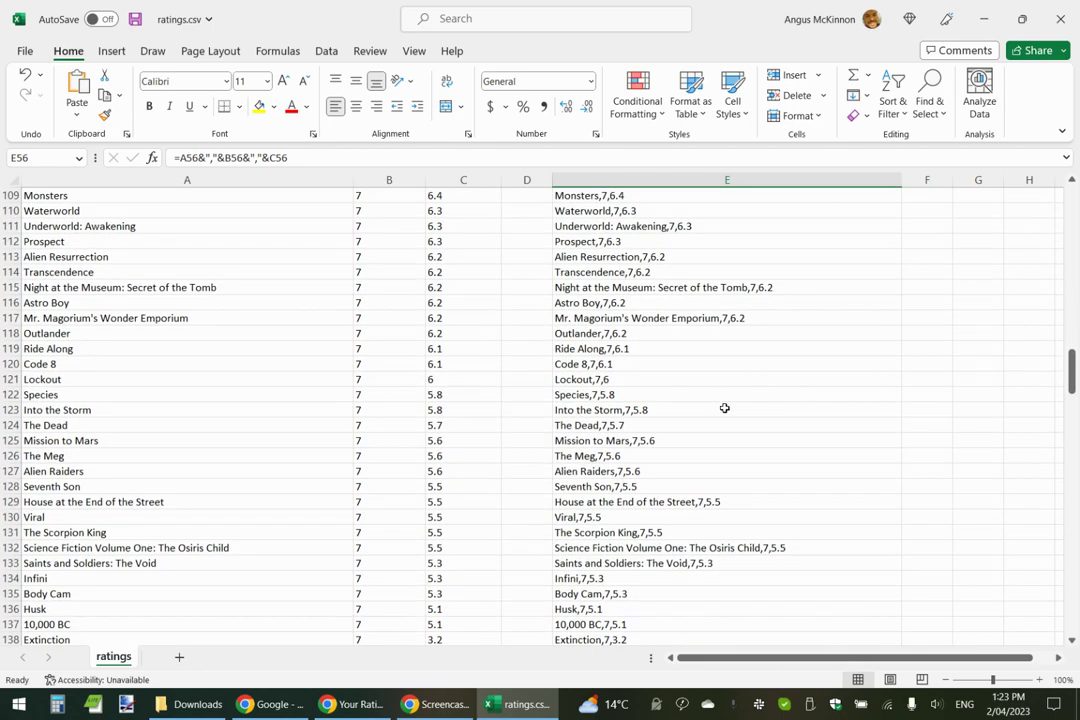
{"action": "scroll", "coordinate": [725, 408], "scroll_direction": "down", "scroll_amount": 8}
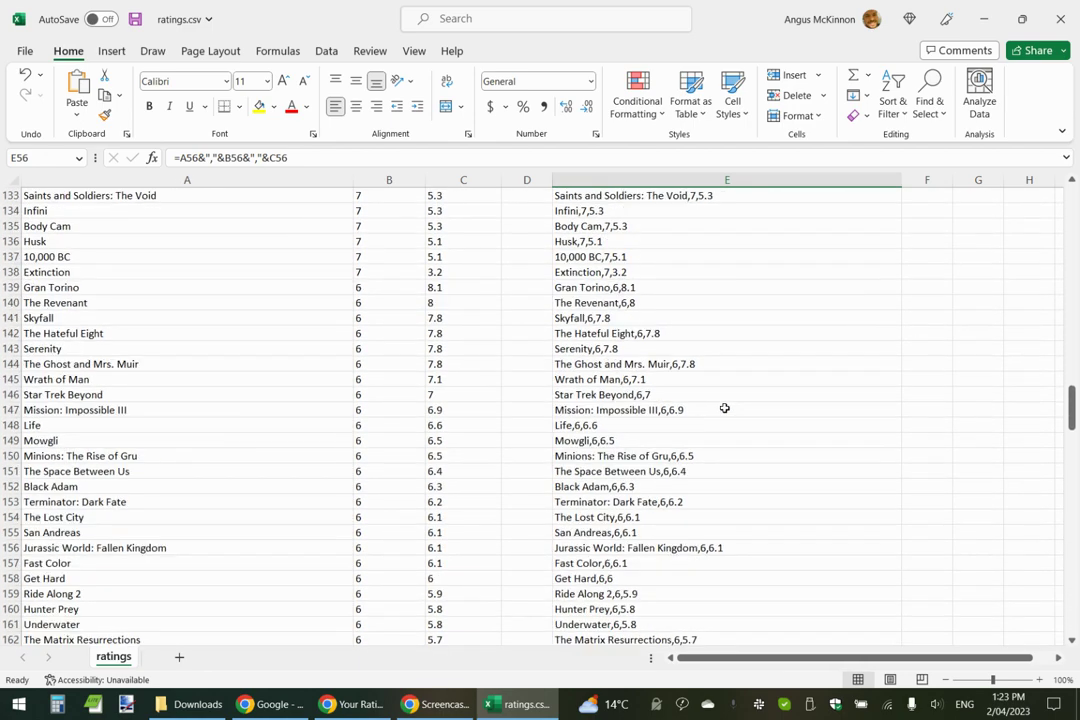
{"action": "scroll", "coordinate": [725, 408], "scroll_direction": "down", "scroll_amount": 7}
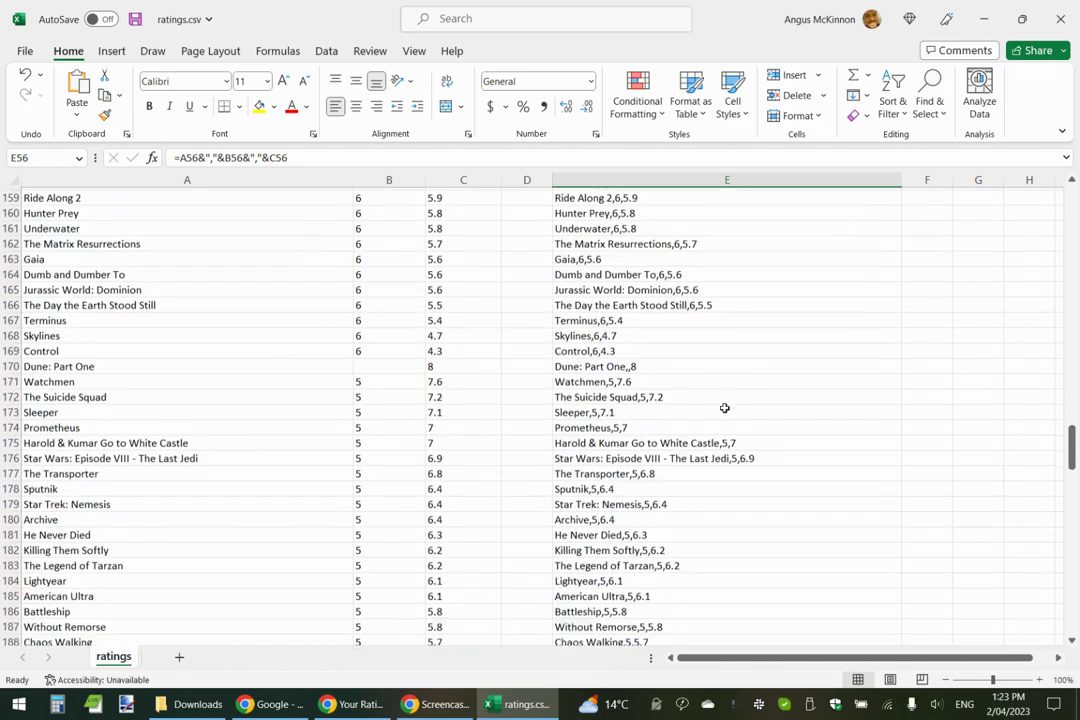
{"action": "scroll", "coordinate": [725, 408], "scroll_direction": "down", "scroll_amount": 9}
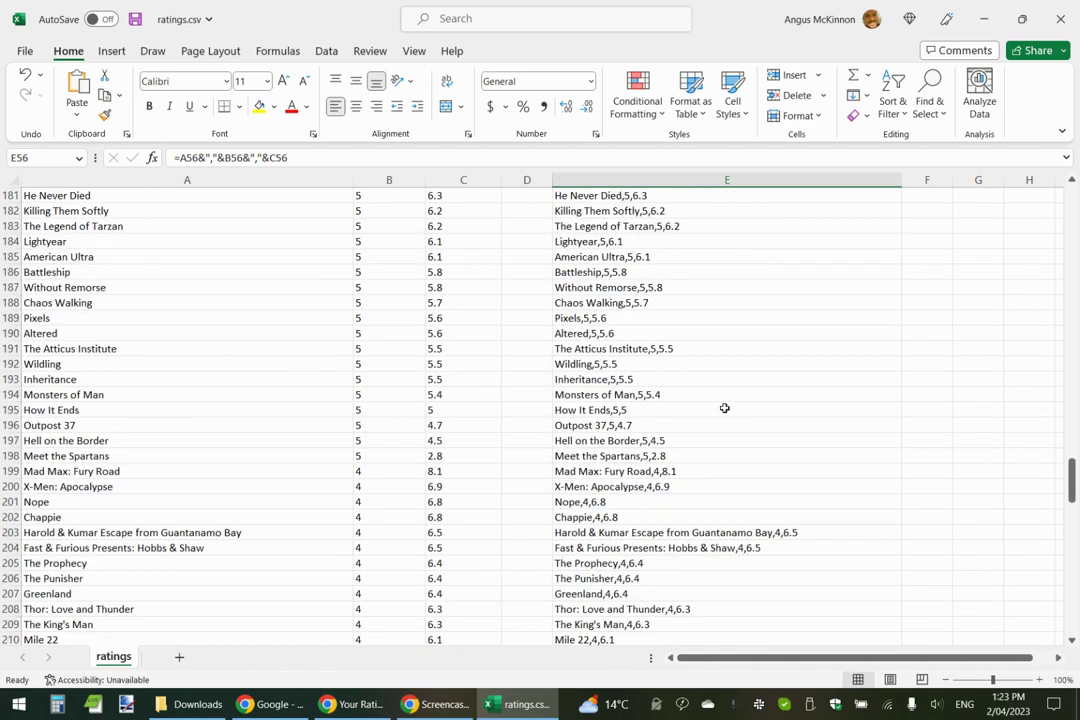
{"action": "scroll", "coordinate": [724, 408], "scroll_direction": "down", "scroll_amount": 10}
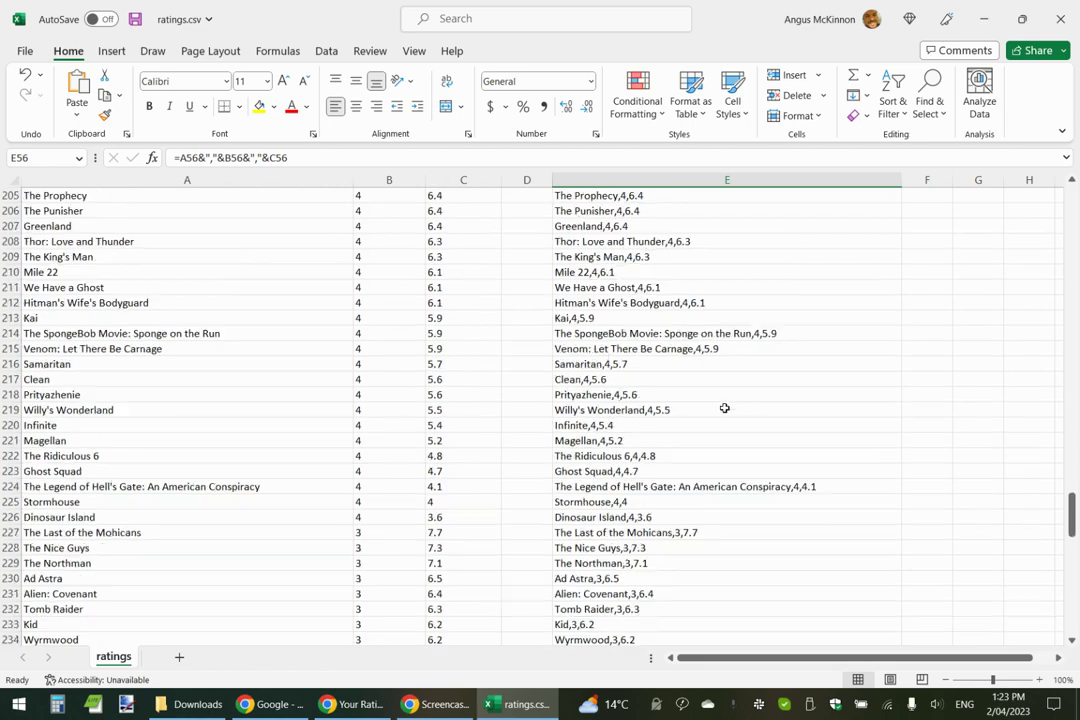
{"action": "scroll", "coordinate": [724, 408], "scroll_direction": "down", "scroll_amount": 12}
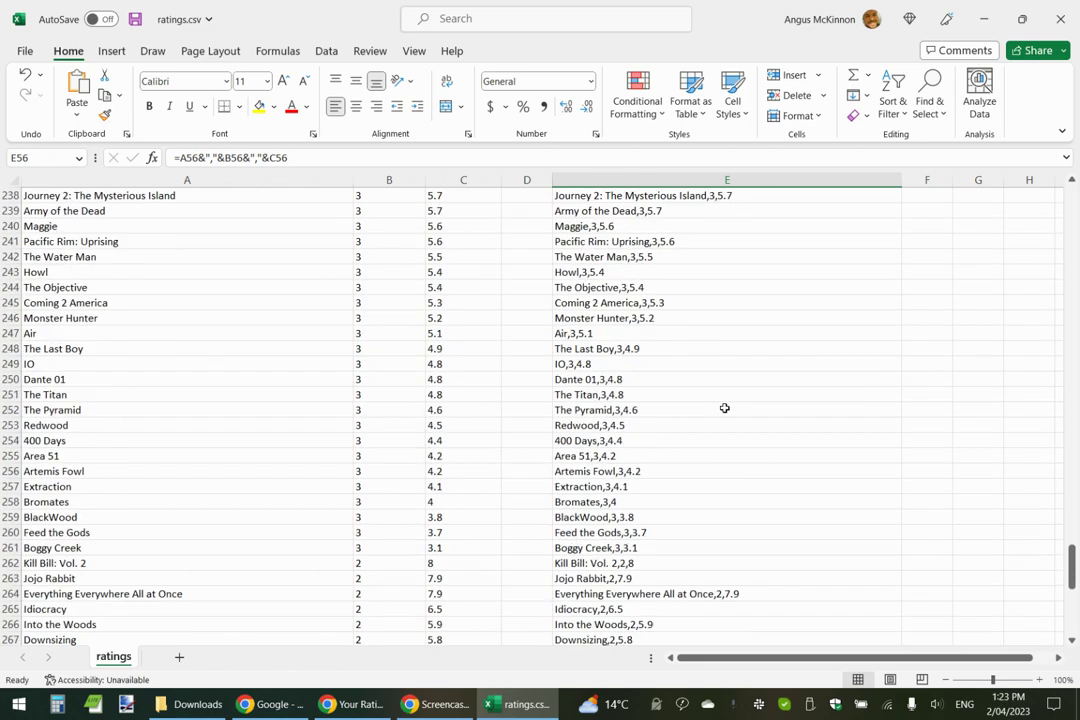
{"action": "scroll", "coordinate": [724, 408], "scroll_direction": "down", "scroll_amount": 3}
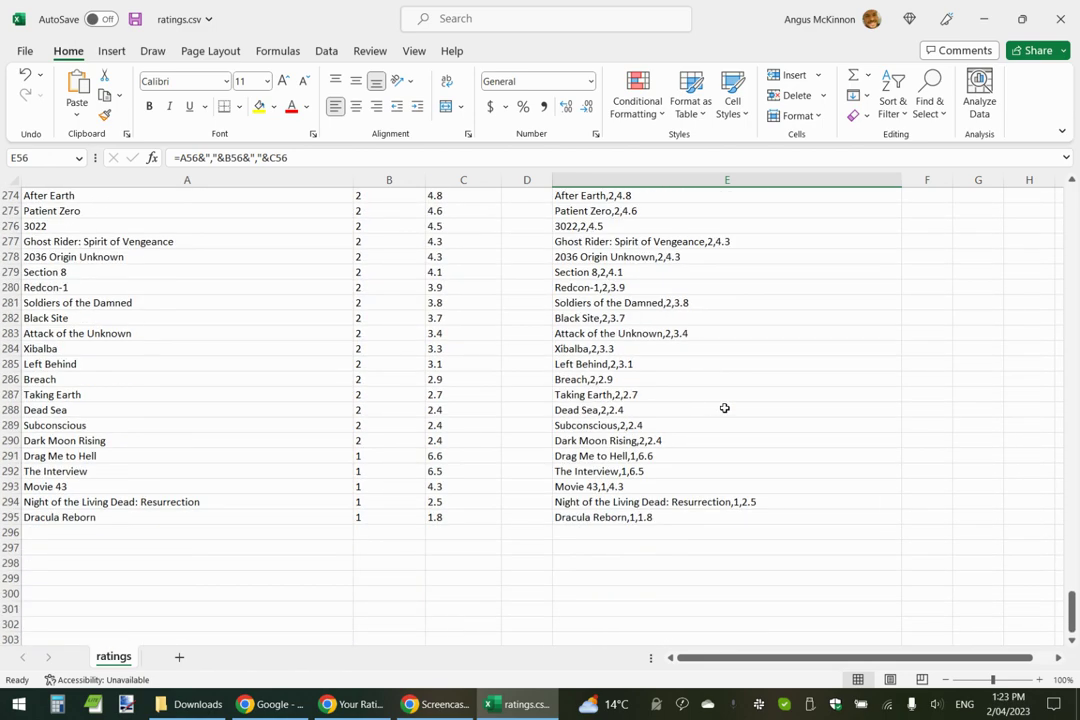
Step: Clear the contents of rows 170 to 295, from Dune: Part One down to the last film
{"action": "left_click", "coordinate": [6, 517]}
{"action": "left_click_drag", "start_coordinate": [6, 517], "coordinate": [6, 482]}
{"action": "right_click", "coordinate": [6, 486]}
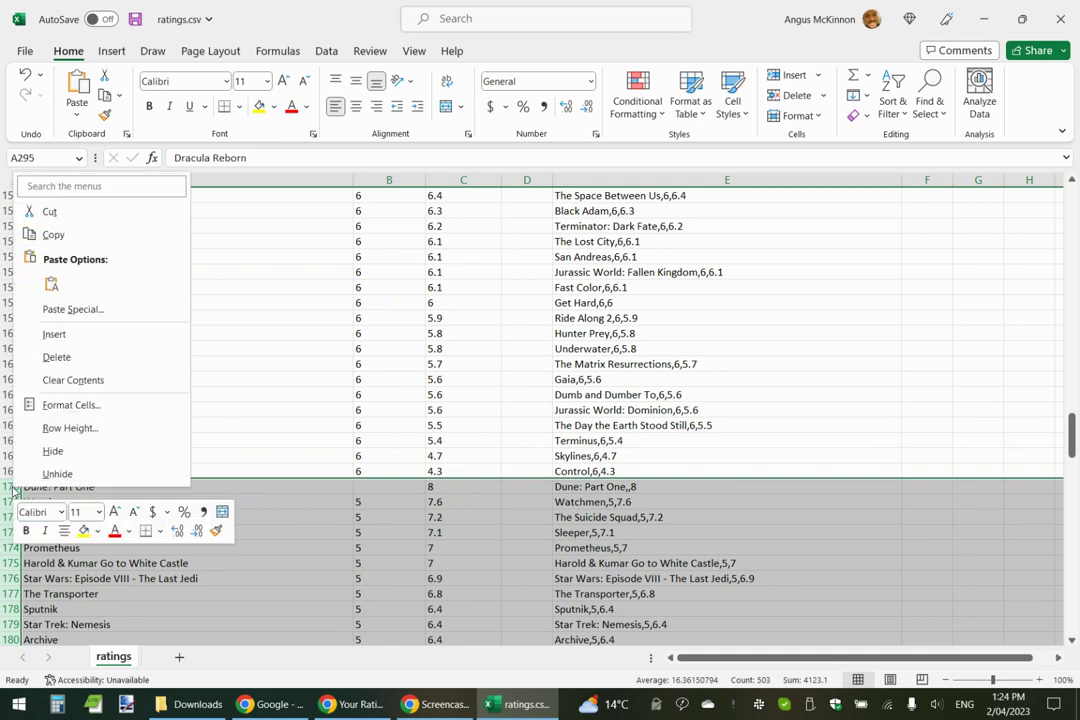
{"action": "left_click", "coordinate": [72, 378]}
{"action": "scroll", "coordinate": [101, 354], "scroll_direction": "down", "scroll_amount": 2}
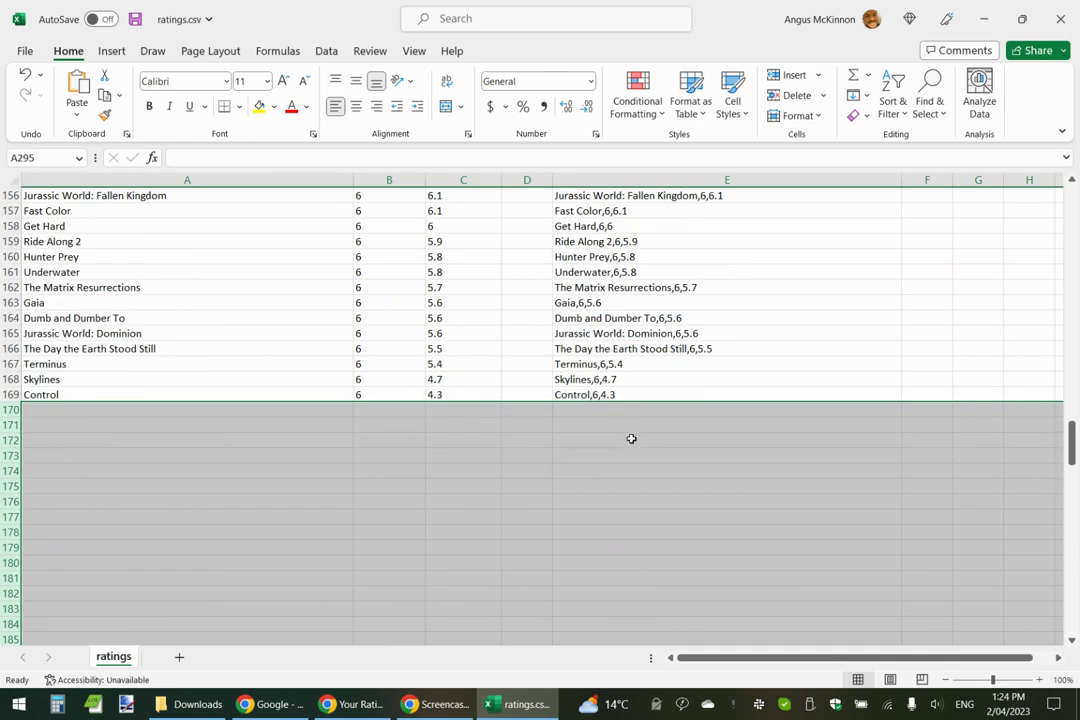
Step: Look over the remaining films and copy their joined texts from E2 to E169
{"action": "scroll", "coordinate": [631, 438], "scroll_direction": "up", "scroll_amount": 20}
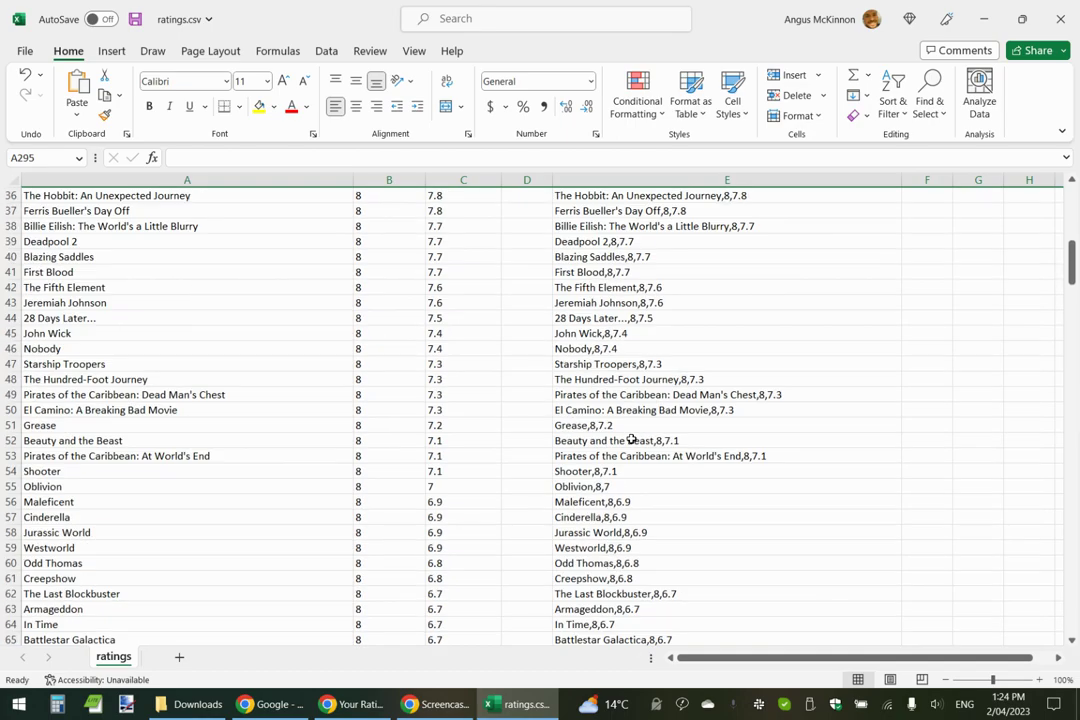
{"action": "scroll", "coordinate": [631, 440], "scroll_direction": "up", "scroll_amount": 12}
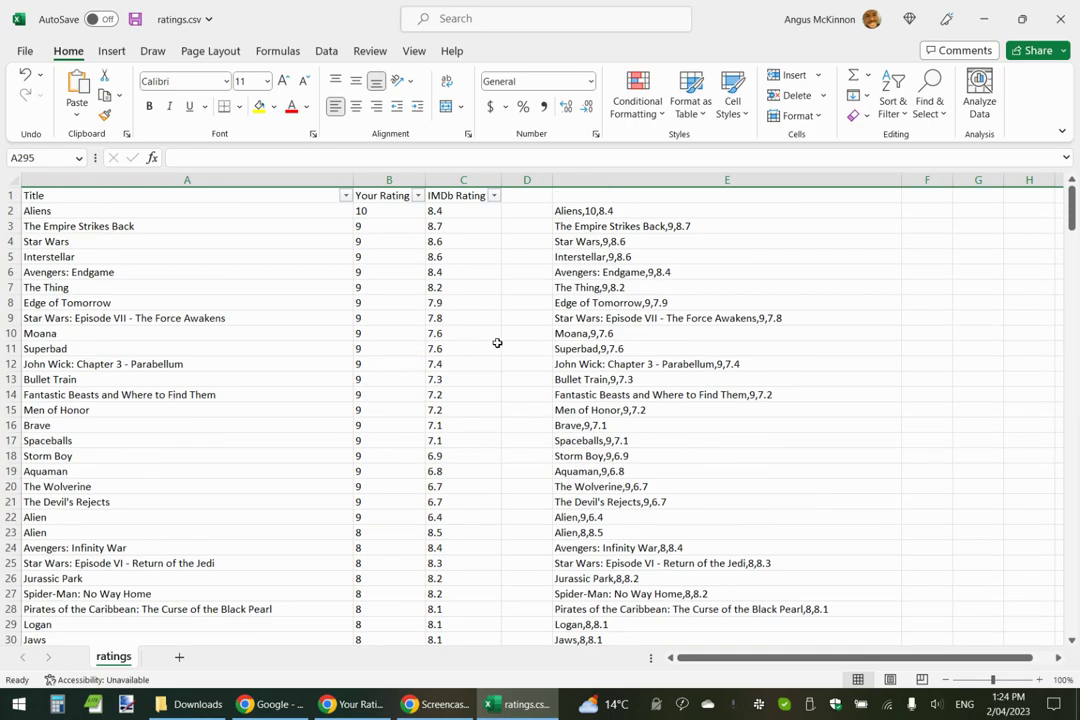
{"action": "scroll", "coordinate": [461, 373], "scroll_direction": "down", "scroll_amount": 20}
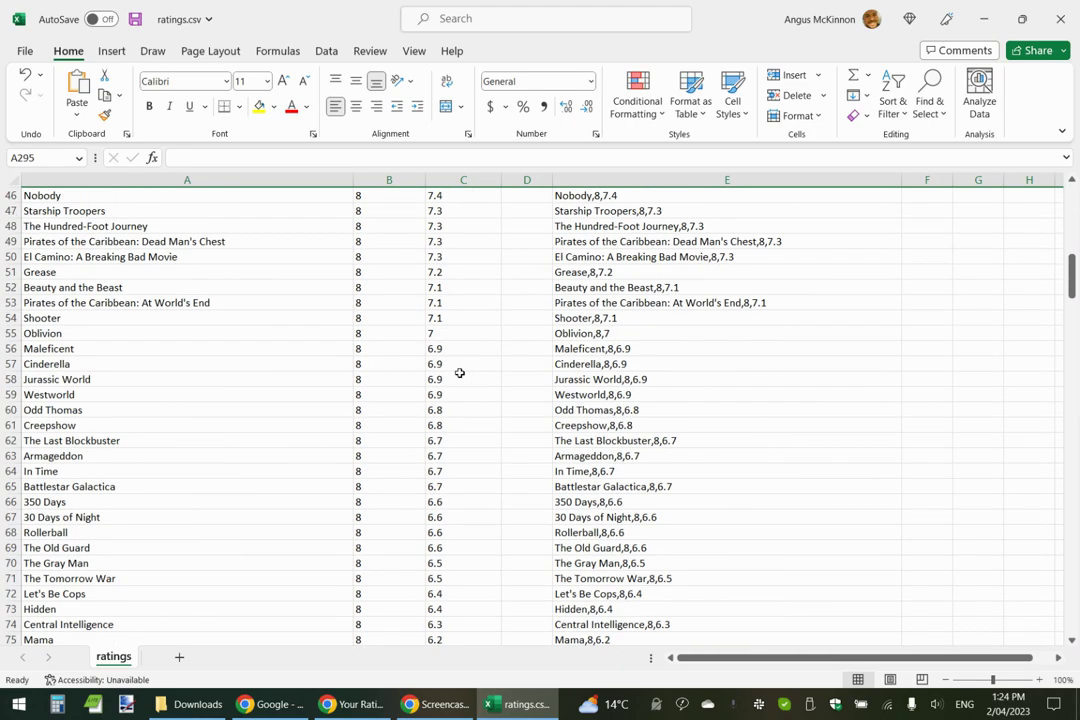
{"action": "scroll", "coordinate": [459, 373], "scroll_direction": "down", "scroll_amount": 20}
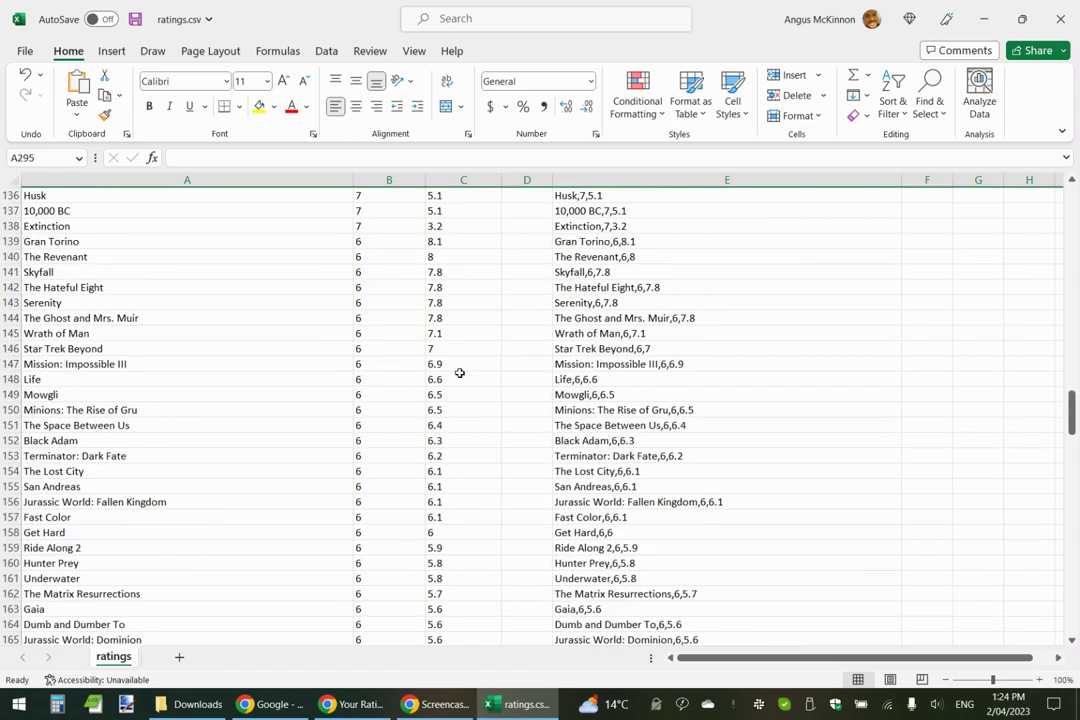
{"action": "scroll", "coordinate": [393, 478], "scroll_direction": "up", "scroll_amount": 20}
{"action": "scroll", "coordinate": [393, 478], "scroll_direction": "up", "scroll_amount": 14}
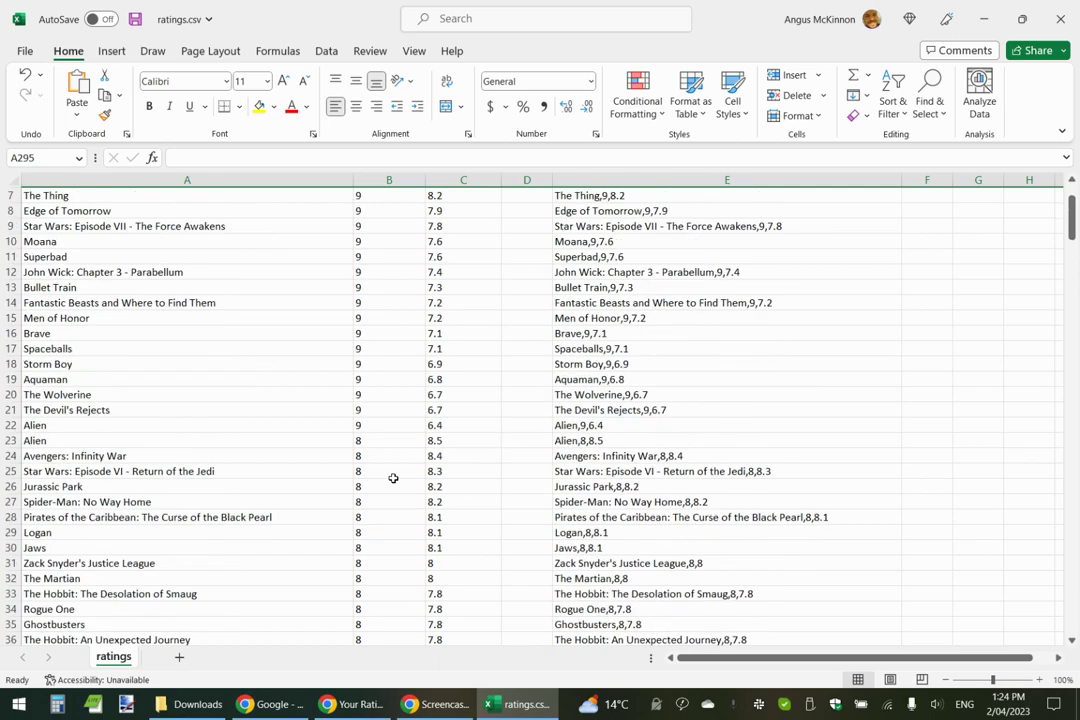
{"action": "left_click_drag", "start_coordinate": [661, 209], "coordinate": [646, 605]}
{"action": "key", "text": "ctrl+c"}
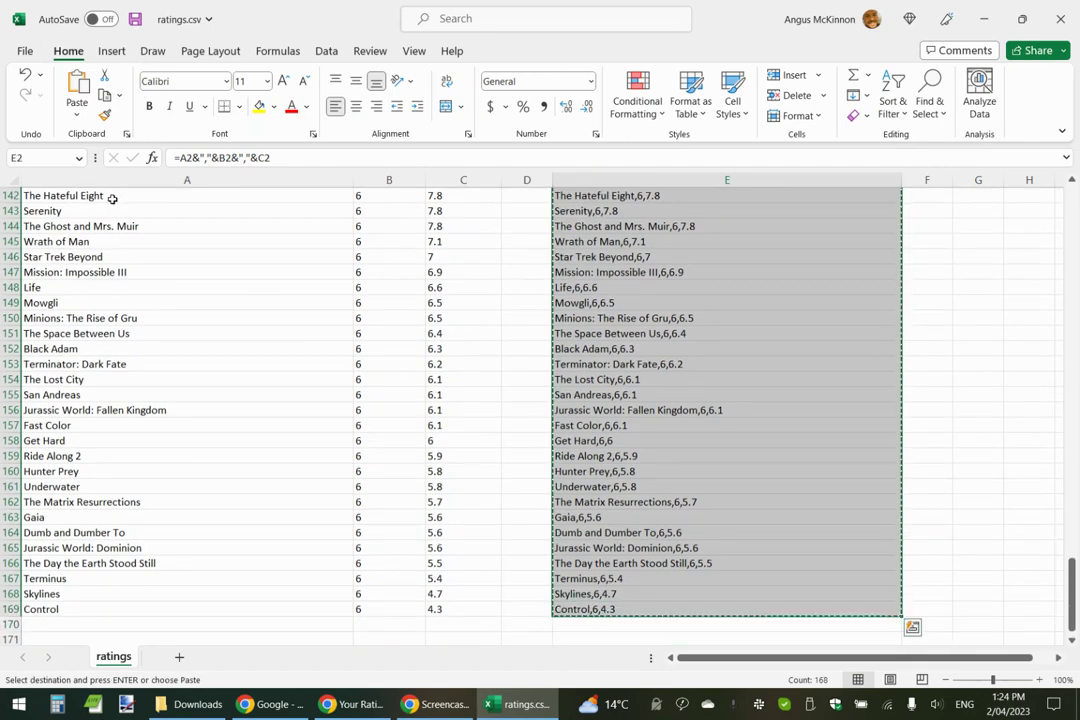
Step: Return to the start of the list and switch to the Chrome window showing the IMDb ratings page
{"action": "scroll", "coordinate": [221, 388], "scroll_direction": "up", "scroll_amount": 10}
{"action": "scroll", "coordinate": [221, 388], "scroll_direction": "up", "scroll_amount": 20}
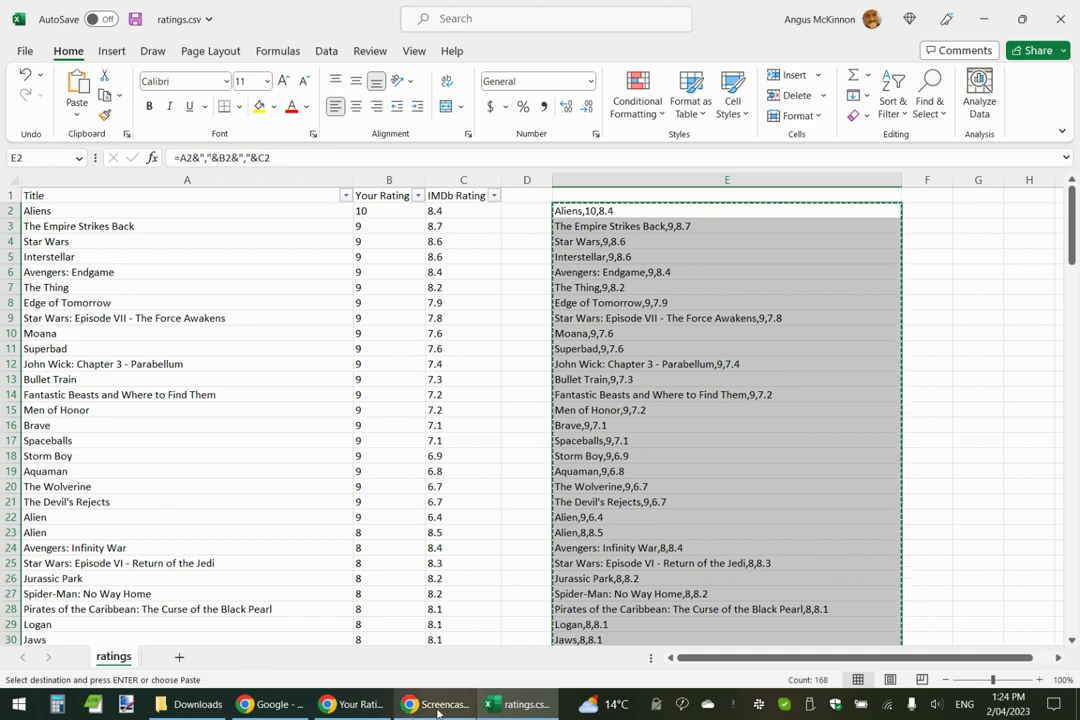
{"action": "left_click", "coordinate": [350, 705]}
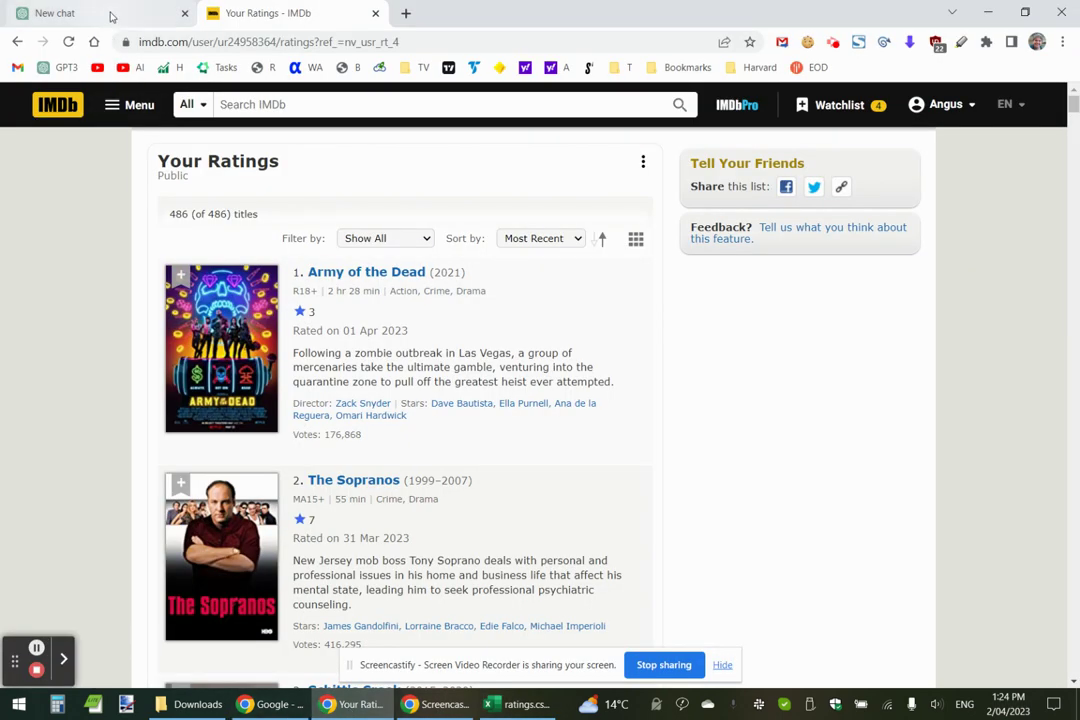
Step: Switch to the ChatGPT chat, hide the screen-sharing notice, and start a message with "Below is a list of all the movies that I like"
{"action": "left_click", "coordinate": [108, 16]}
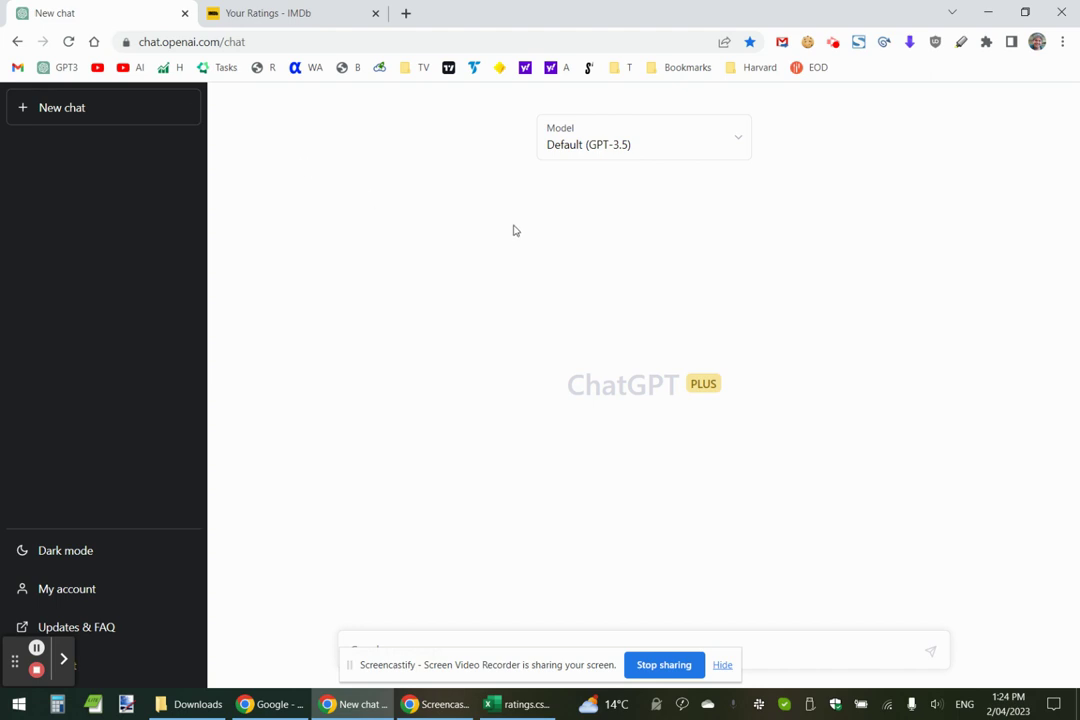
{"action": "left_click", "coordinate": [722, 665]}
{"action": "left_click", "coordinate": [489, 645]}
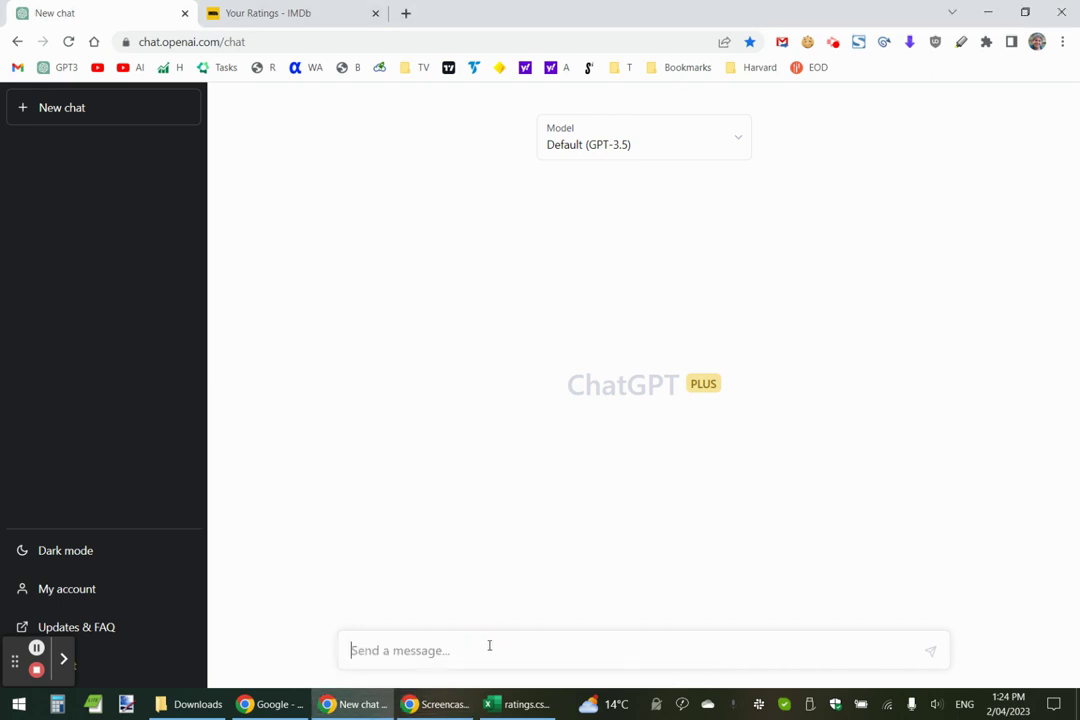
{"action": "type", "text": "Below is a li"}
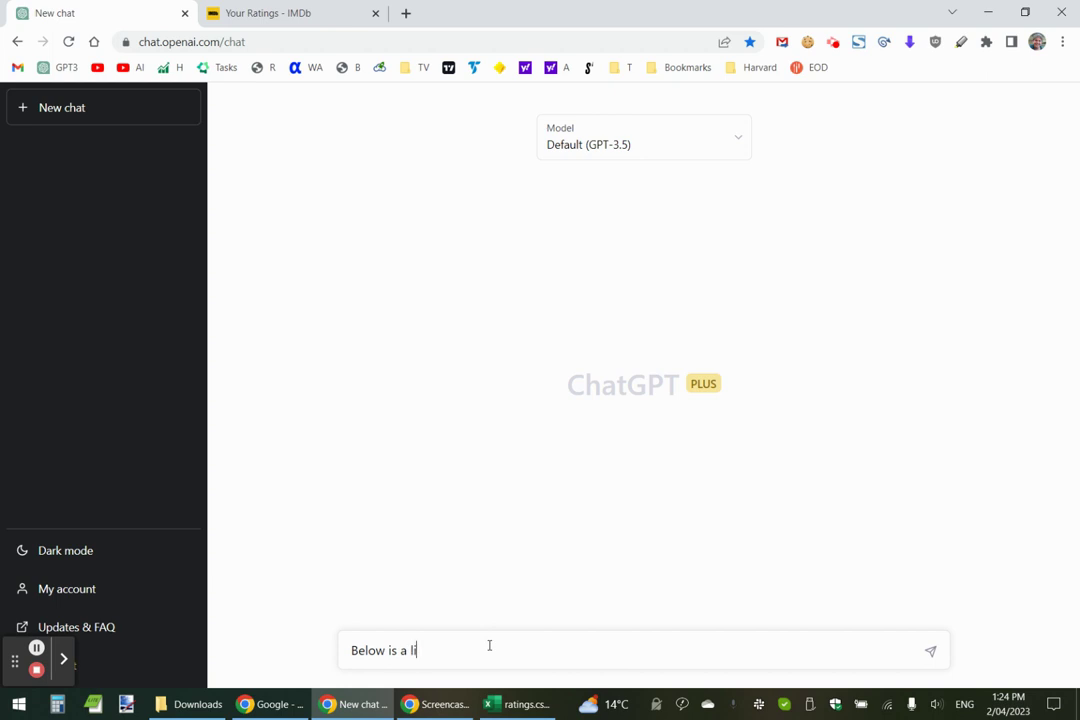
{"action": "type", "text": "st of all the movies that I like"}
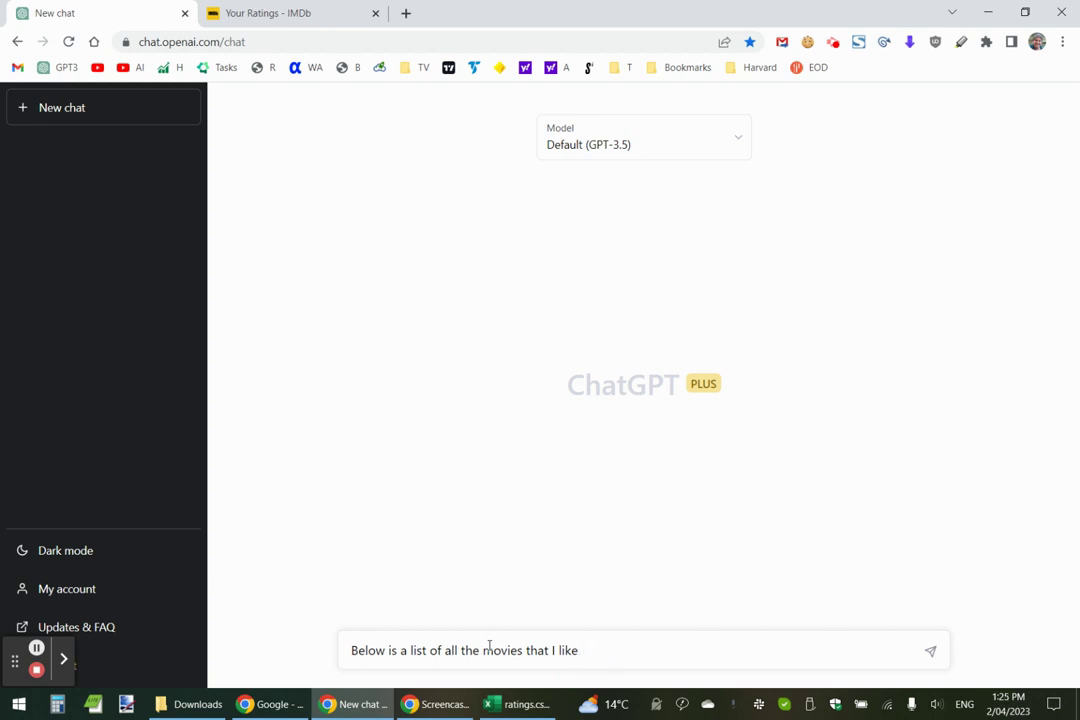
Step: Continue the message: "in a CSV format. The first field is the movie name, the second field is my rating, the third field is the IMDB rating"
{"action": "type", "text": ". The fin a CSV format. The first fie"}
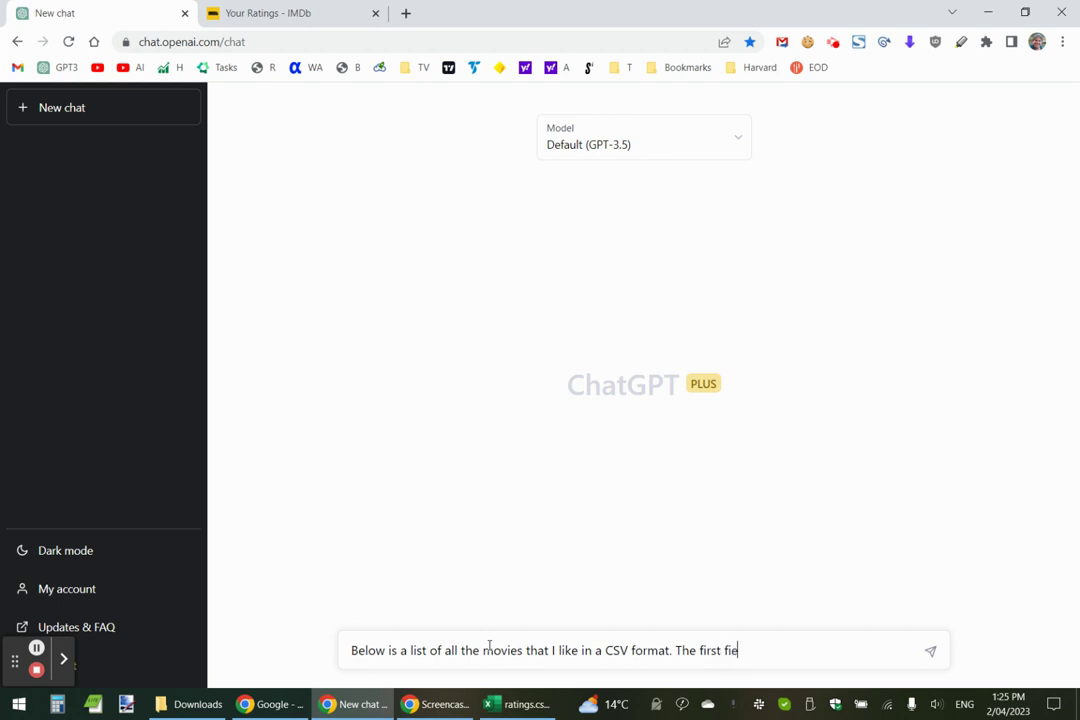
{"action": "type", "text": "ld is the movie name, t"}
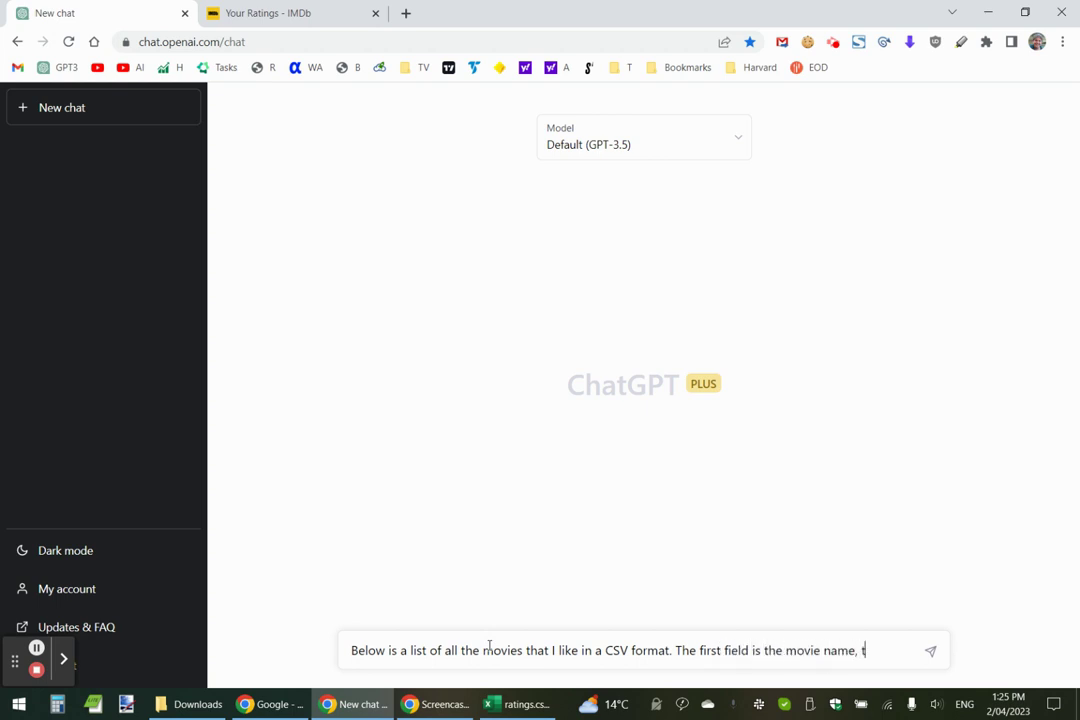
{"action": "type", "text": "he second field is my"}
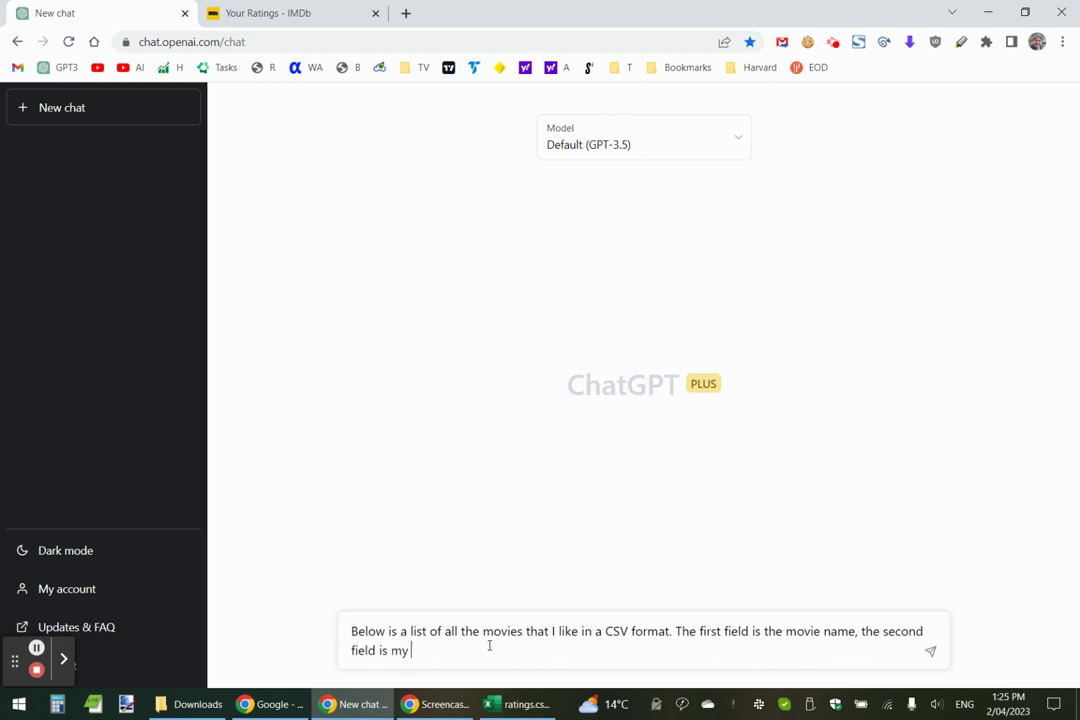
{"action": "type", "text": " rating, the third field "}
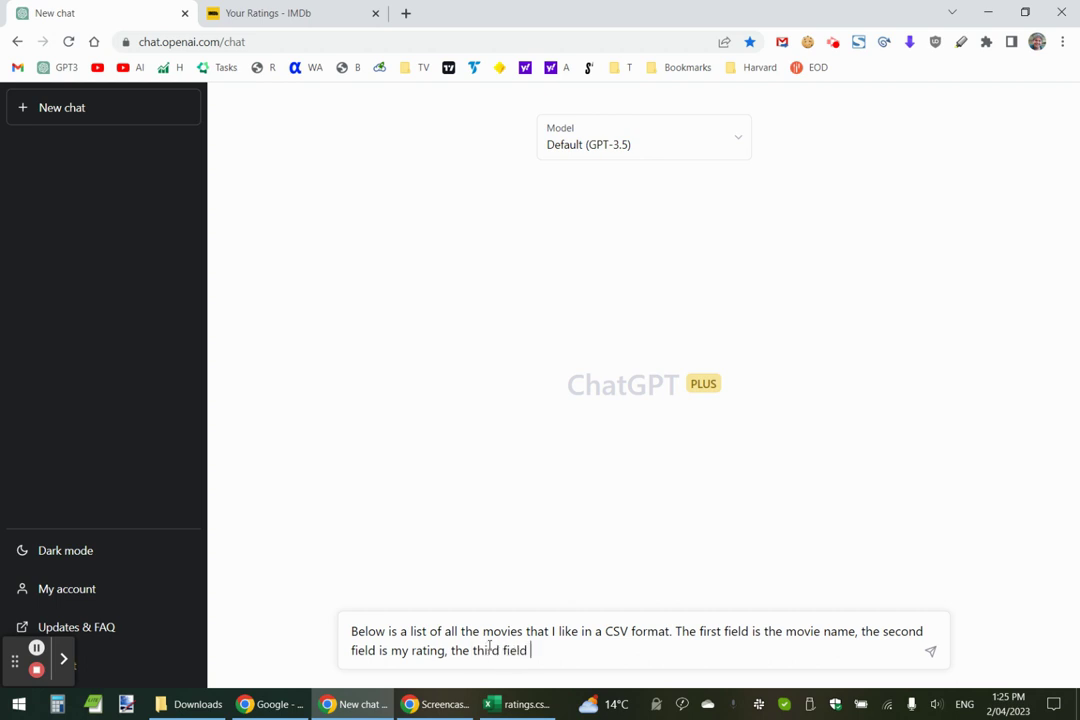
{"action": "type", "text": "is the IMDB rating"}
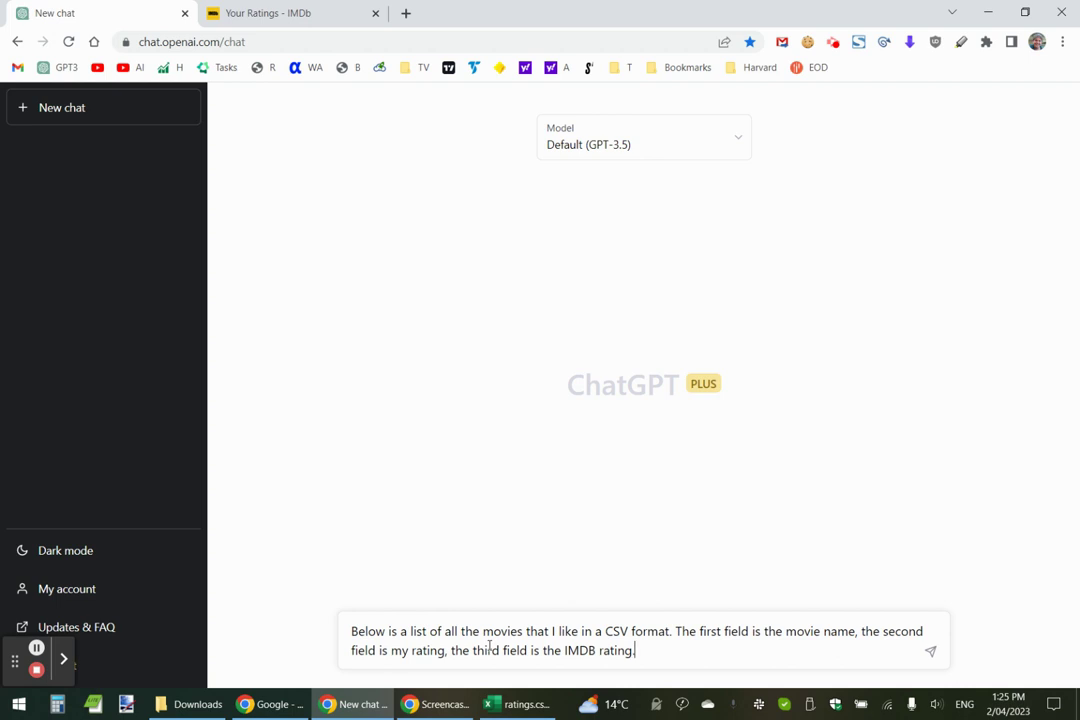
Step: Add the request "Could you please suggest a list of 20 movies that I have not seen before that I might like."
{"action": "type", "text": ". Could you please suggest a l"}
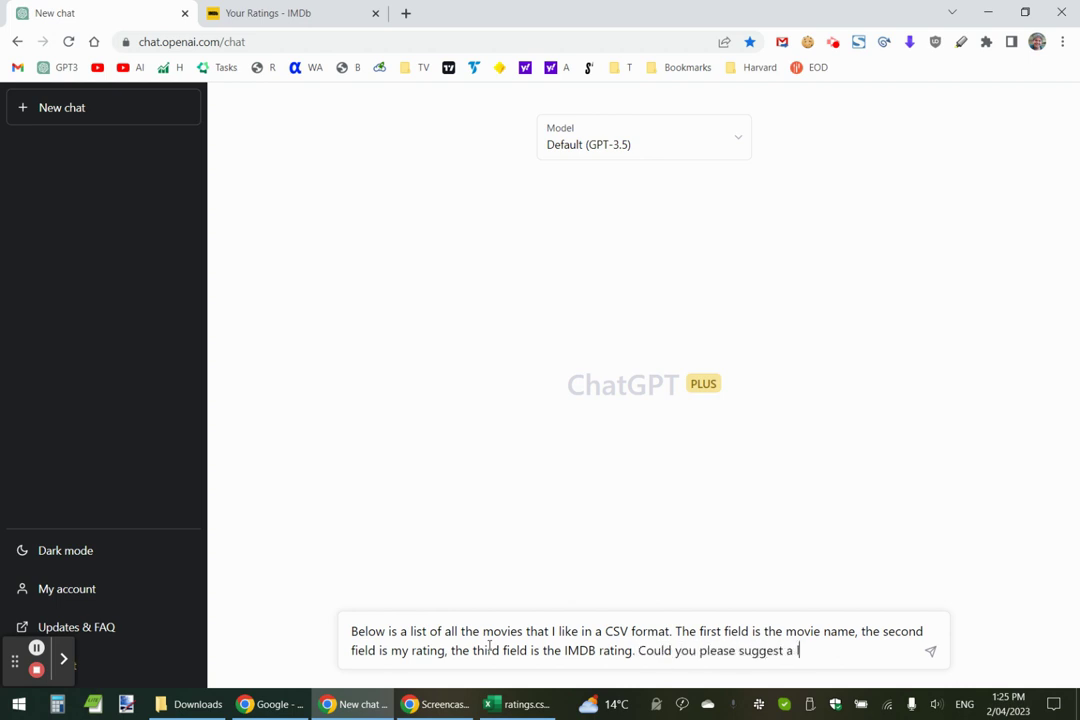
{"action": "type", "text": "ist of 20 movies that"}
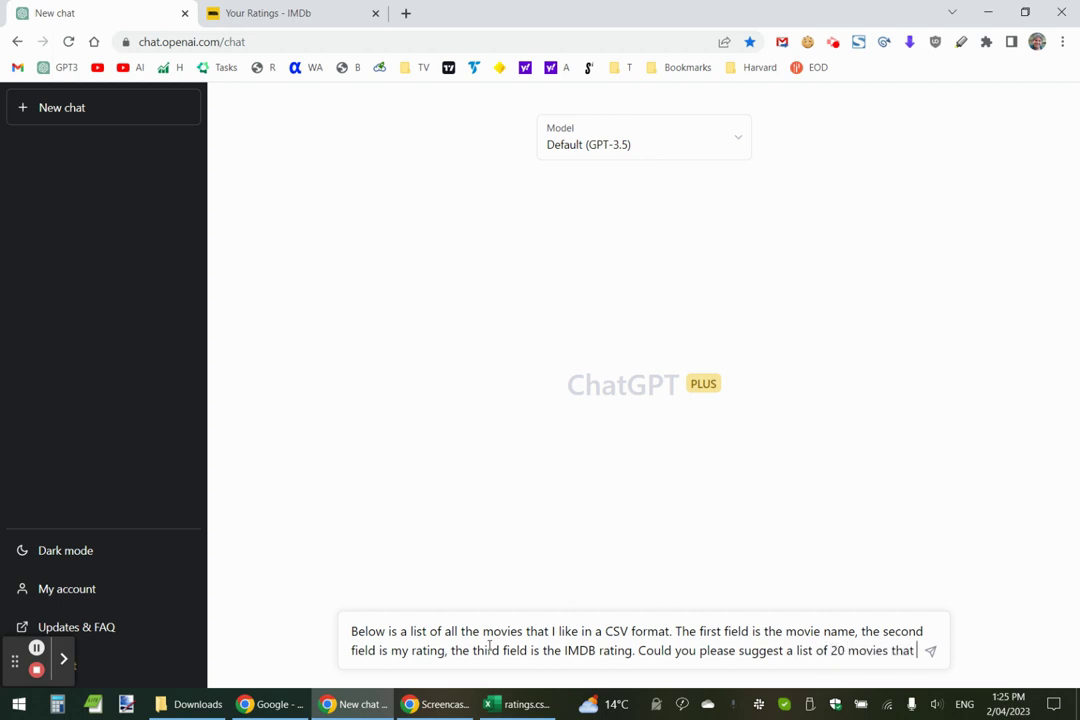
{"action": "type", "text": " I have not"}
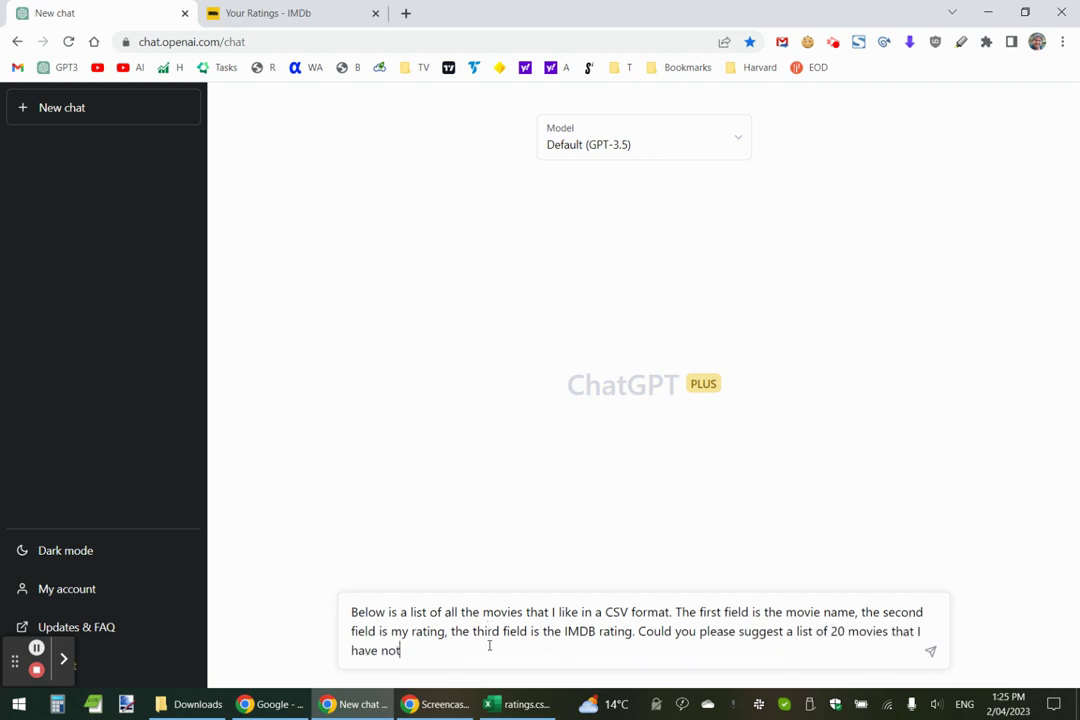
{"action": "type", "text": " seen before that I might "}
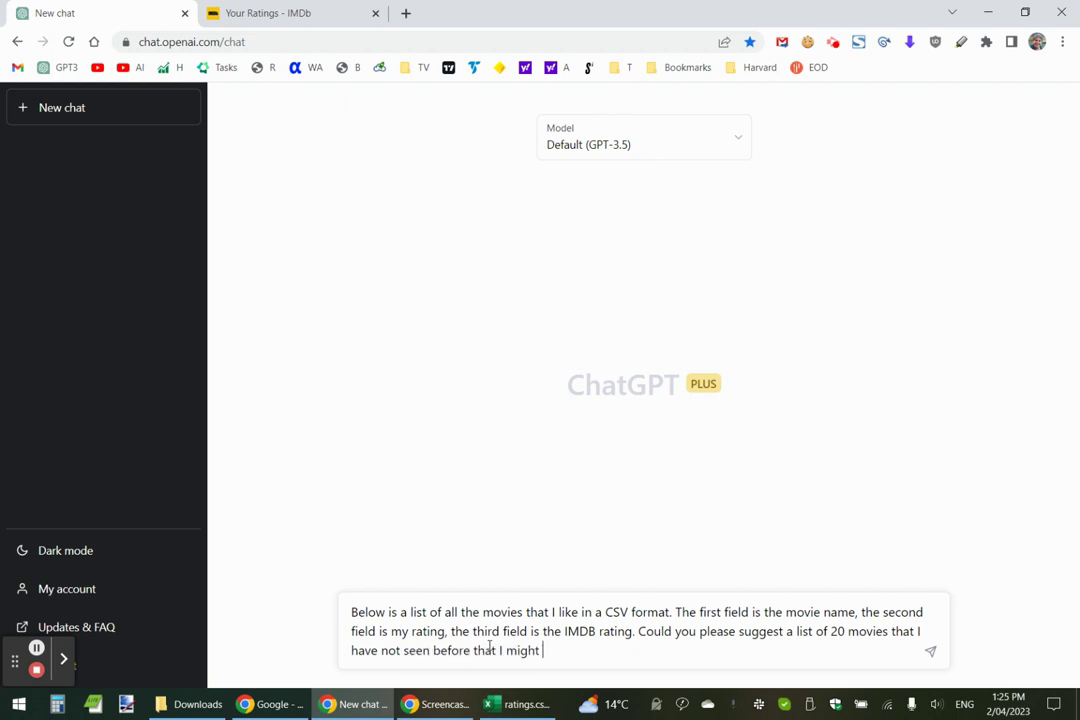
{"action": "type", "text": "like."}
Step: Add the output instruction "Please display the movie name, short description, its IMDB link, and its IMDB rating."
{"action": "type", "text": "Please display the movi"}
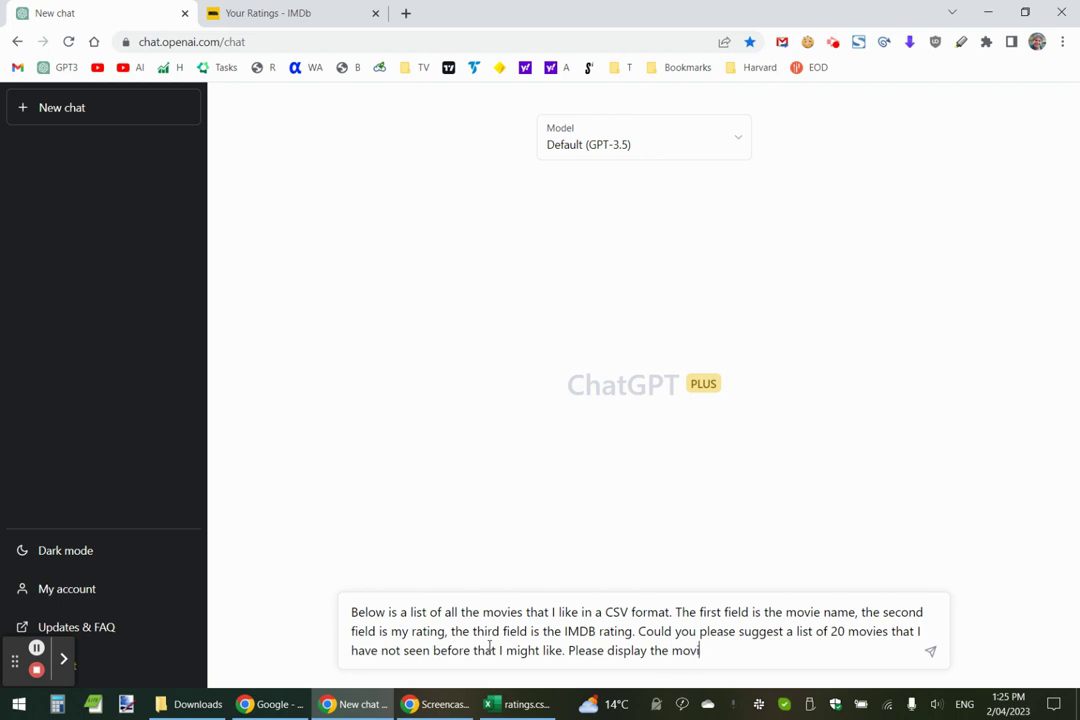
{"action": "type", "text": "e name,  short descriptio"}
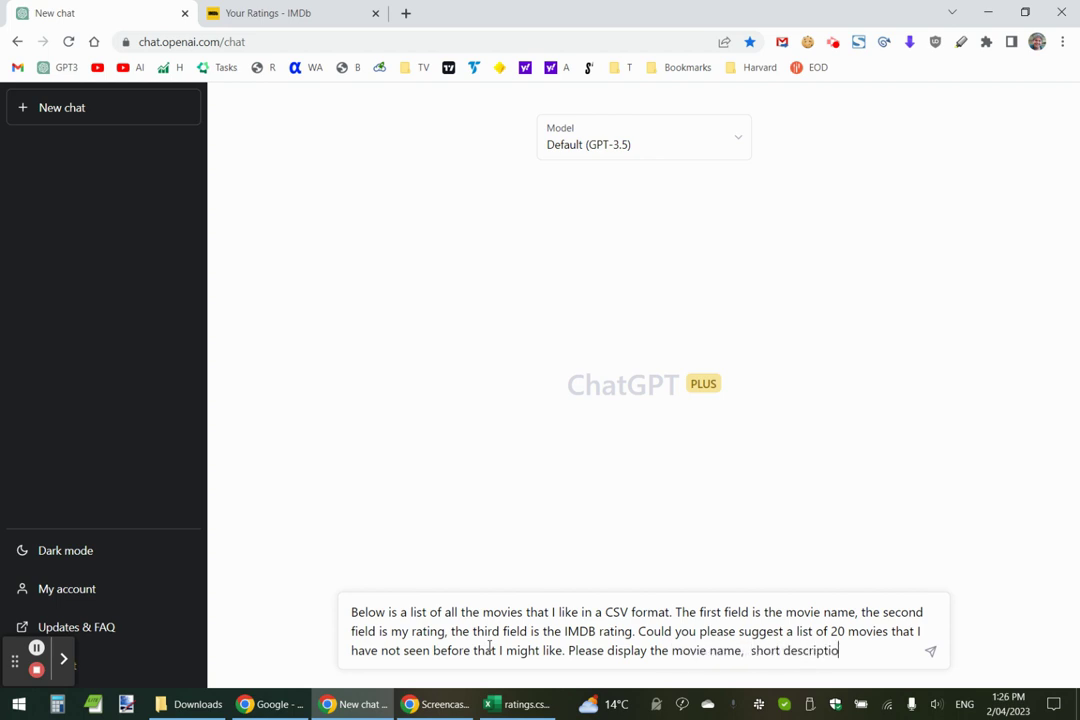
{"action": "type", "text": "n, its IMDB link"}
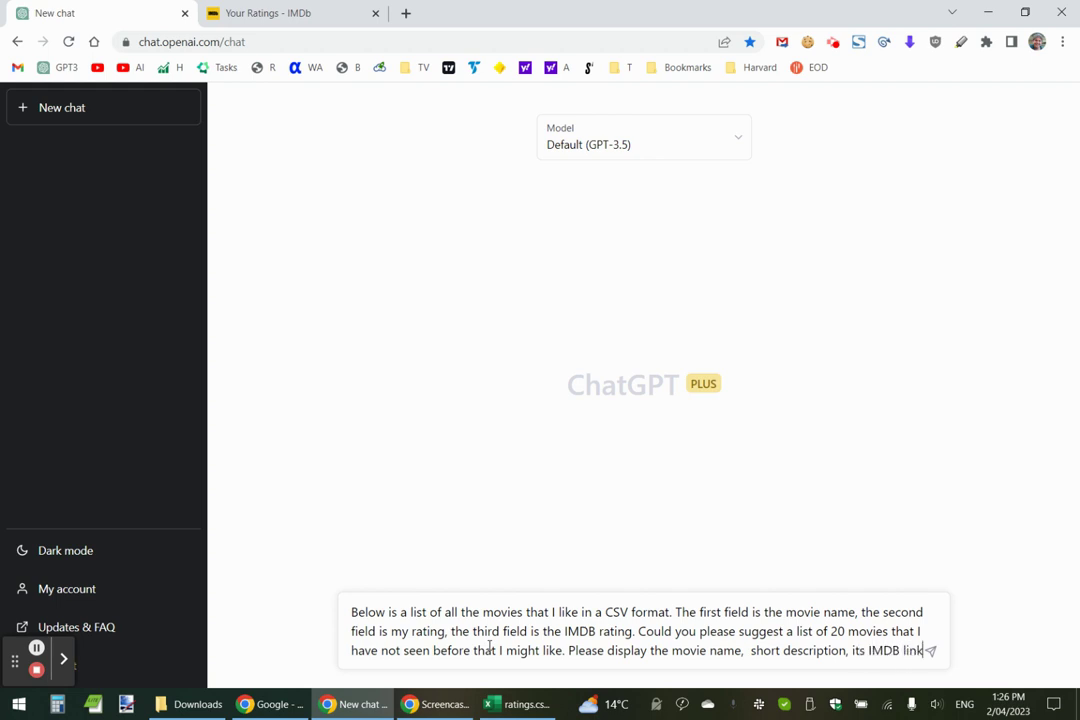
{"action": "type", "text": ", and it"}
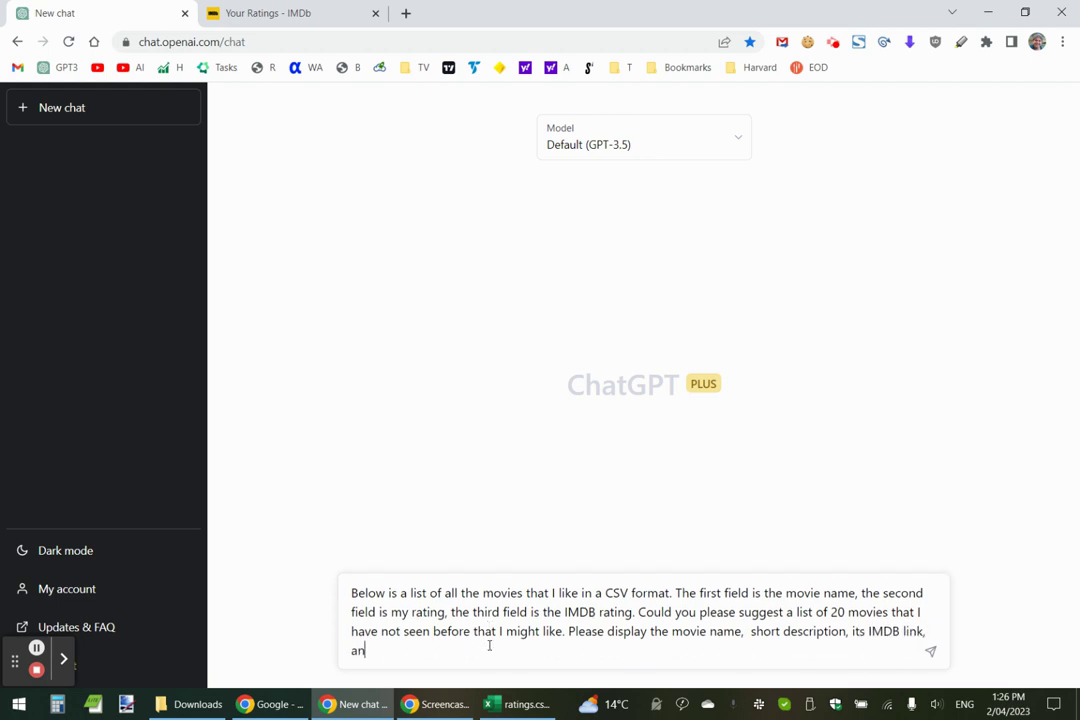
{"action": "type", "text": "s IMDB rating."}
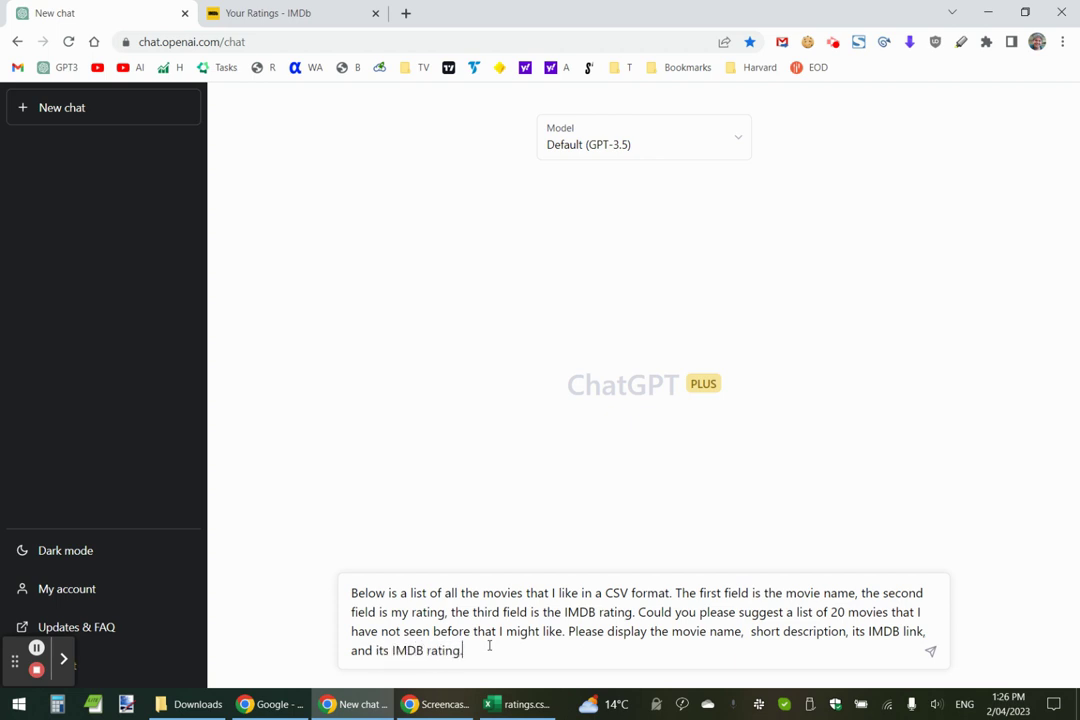
Step: Paste the copied film list below the prompt after a blank line and remove the empty line at its end
{"action": "key", "text": "shift+Return"}
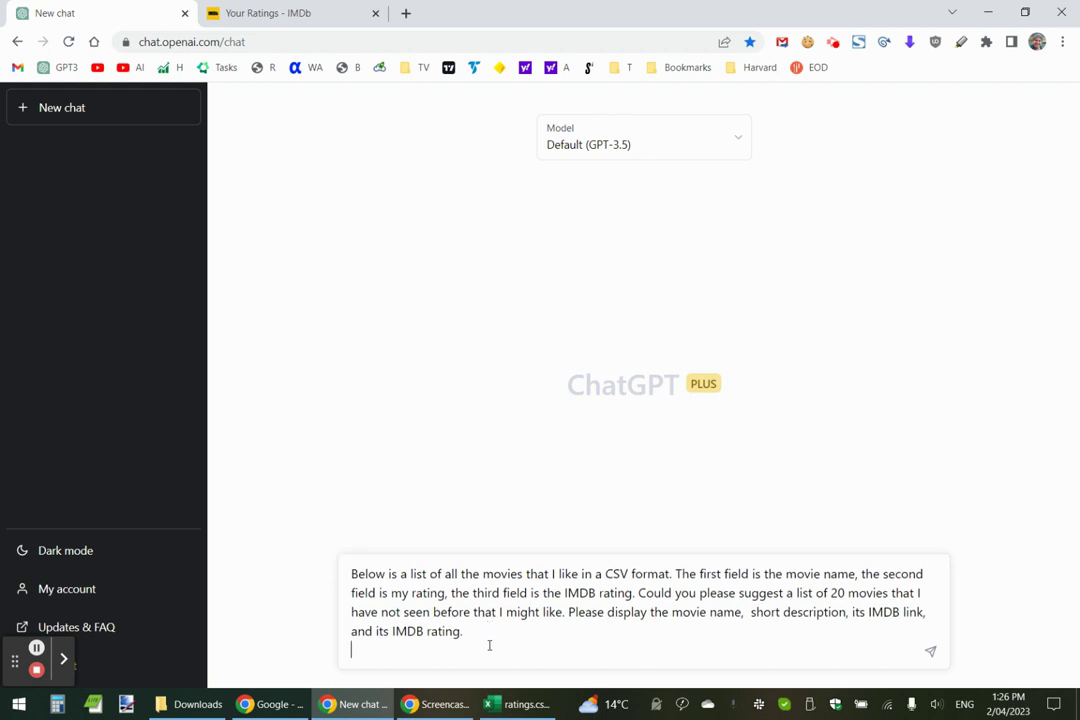
{"action": "key", "text": "shift+Return"}
{"action": "key", "text": "ctrl+v"}
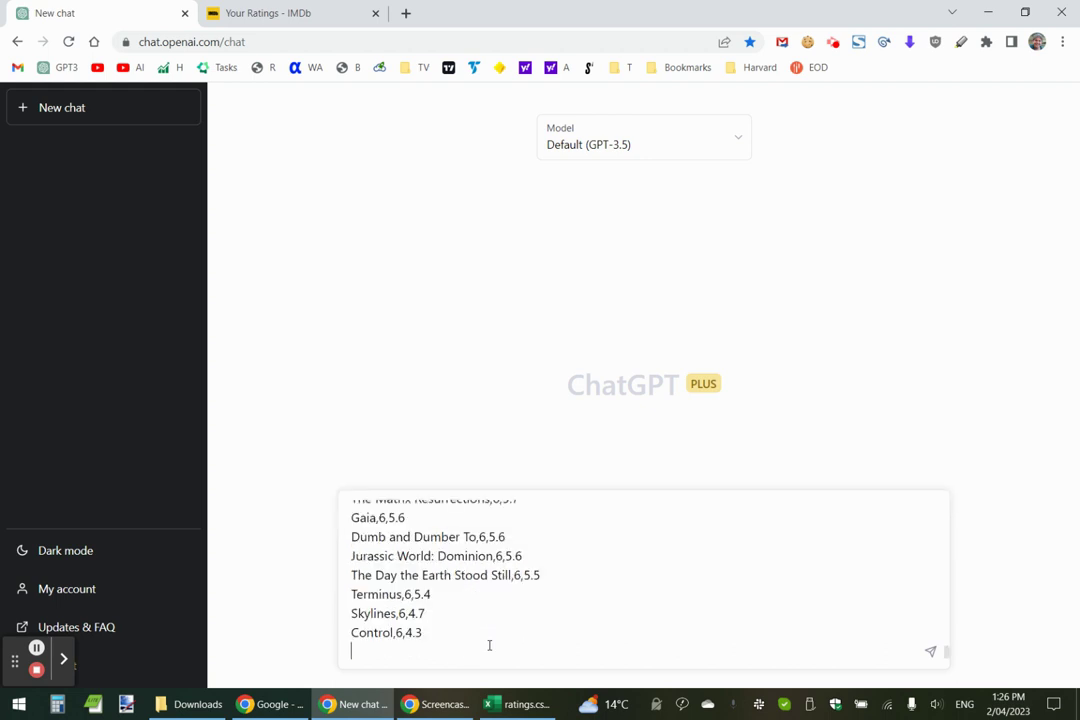
{"action": "key", "text": "BackSpace"}
Step: Review the full message from the prompt down to the last film and send it
{"action": "scroll", "coordinate": [559, 552], "scroll_direction": "up", "scroll_amount": 20}
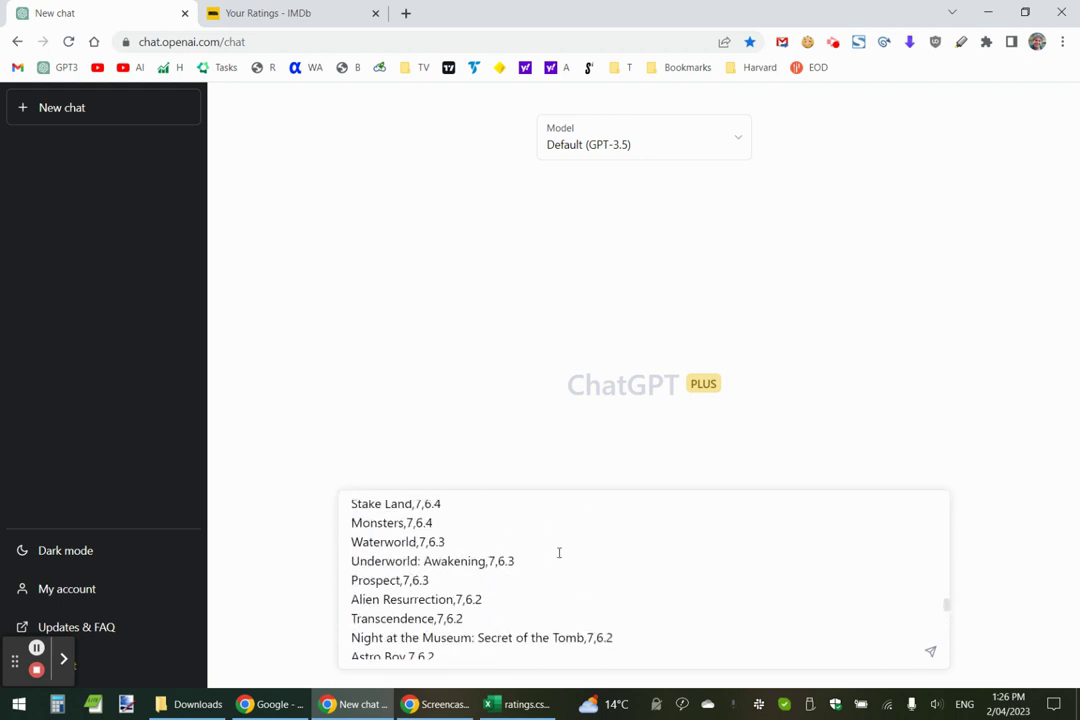
{"action": "scroll", "coordinate": [559, 552], "scroll_direction": "up", "scroll_amount": 15}
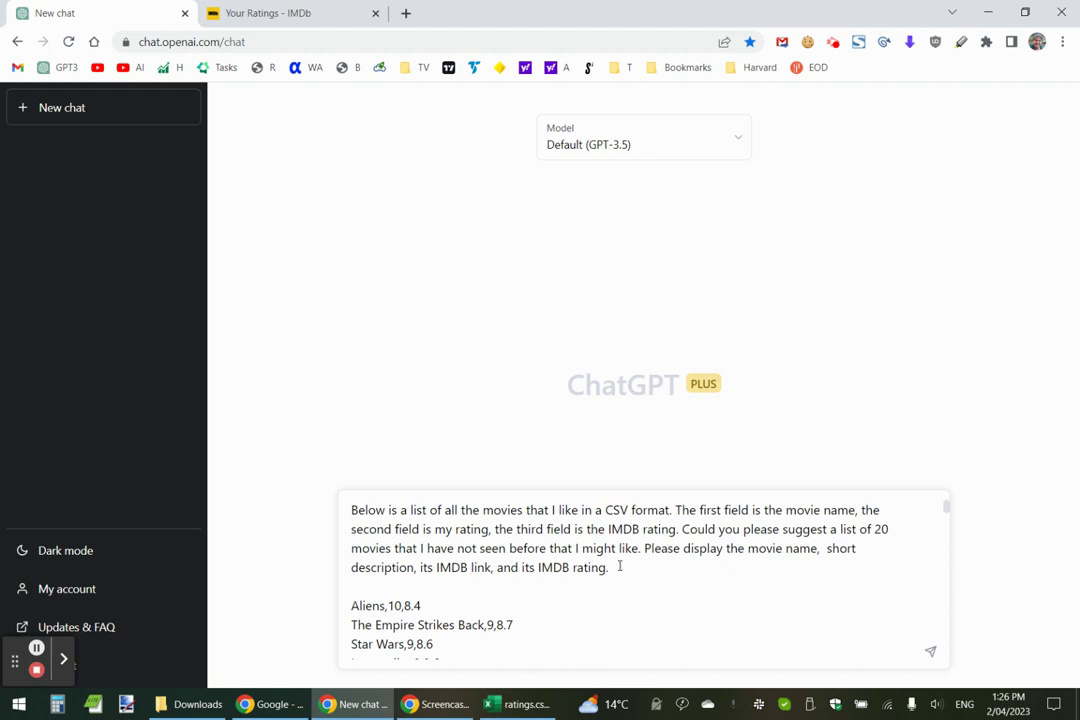
{"action": "scroll", "coordinate": [607, 600], "scroll_direction": "down", "scroll_amount": 20}
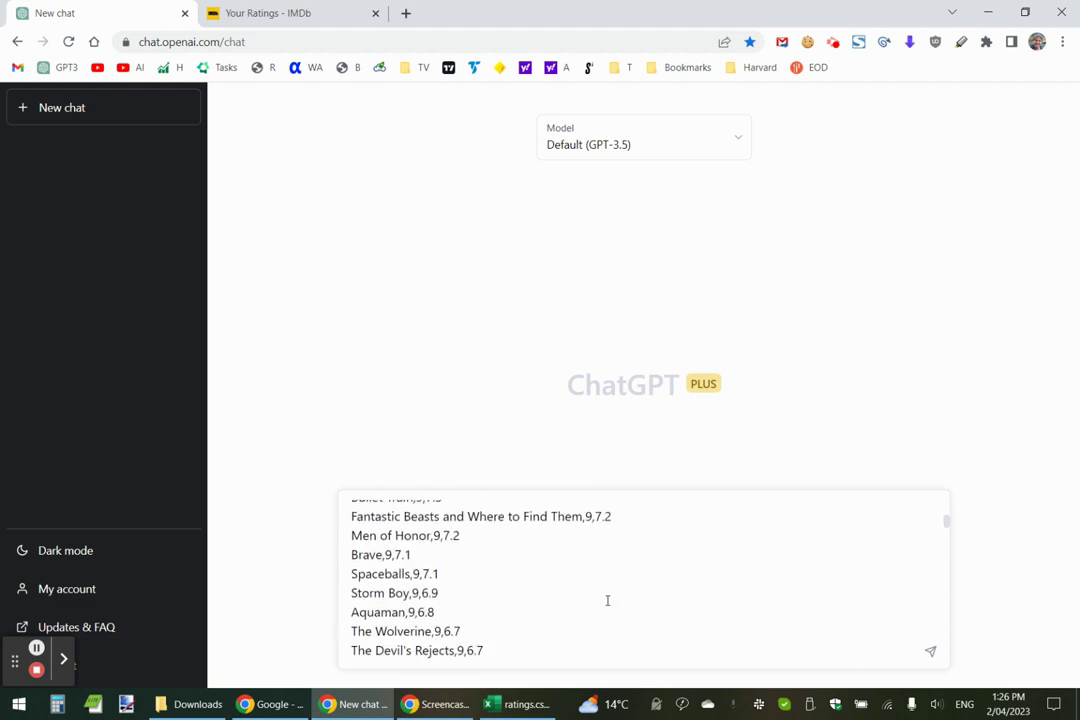
{"action": "scroll", "coordinate": [607, 600], "scroll_direction": "down", "scroll_amount": 5}
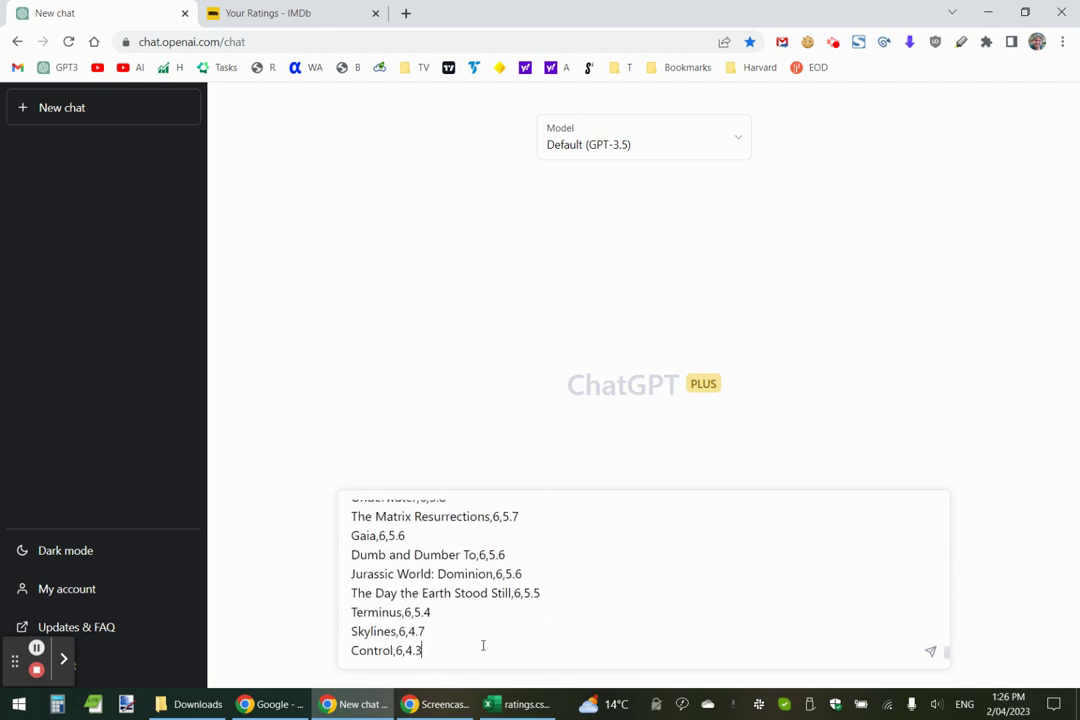
{"action": "key", "text": "Return"}
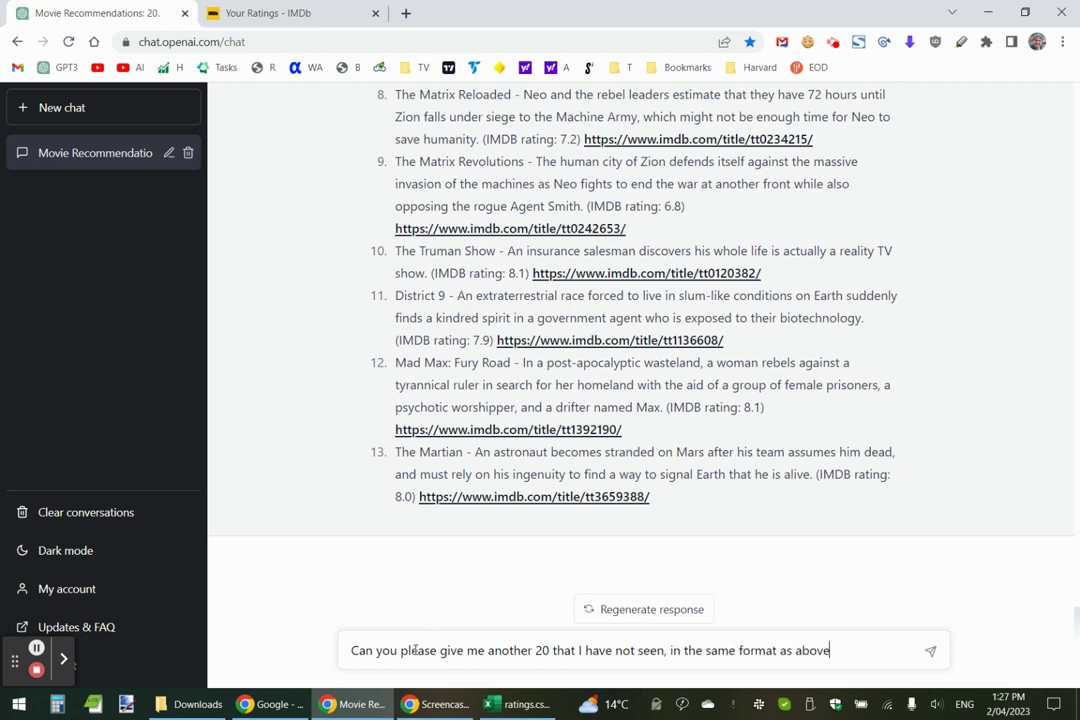
Step: Send "Can you please give me another 20 that I have not seen, in the same format as above" and return to the first suggestions
{"action": "key", "text": "Return"}
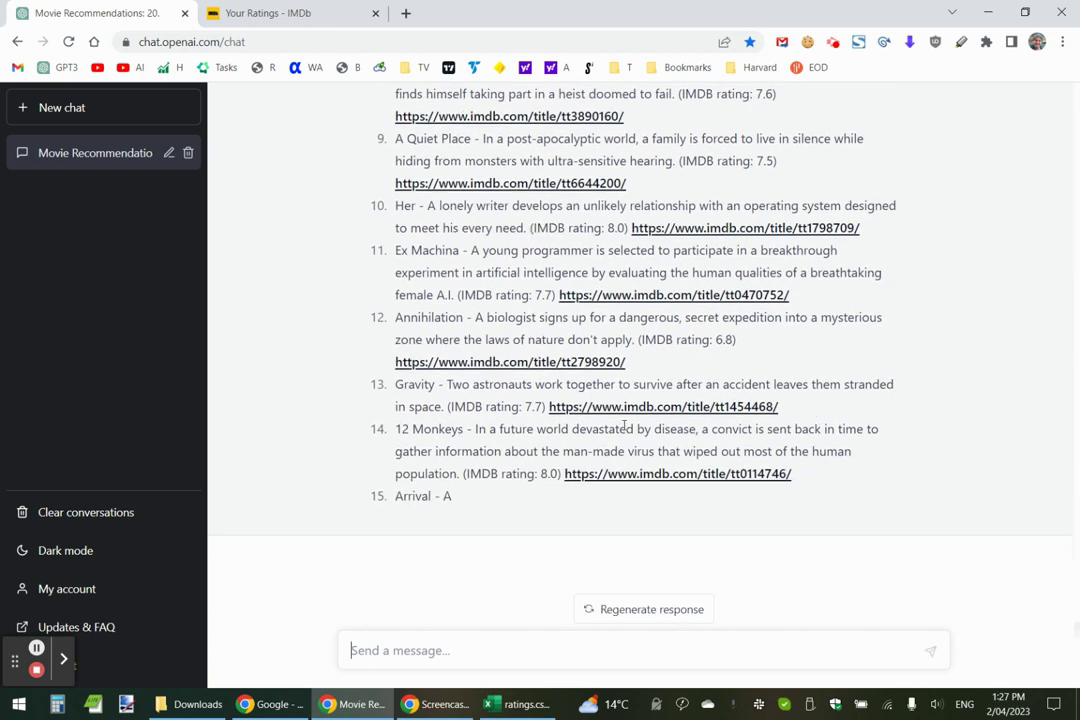
{"action": "scroll", "coordinate": [682, 424], "scroll_direction": "up", "scroll_amount": 15}
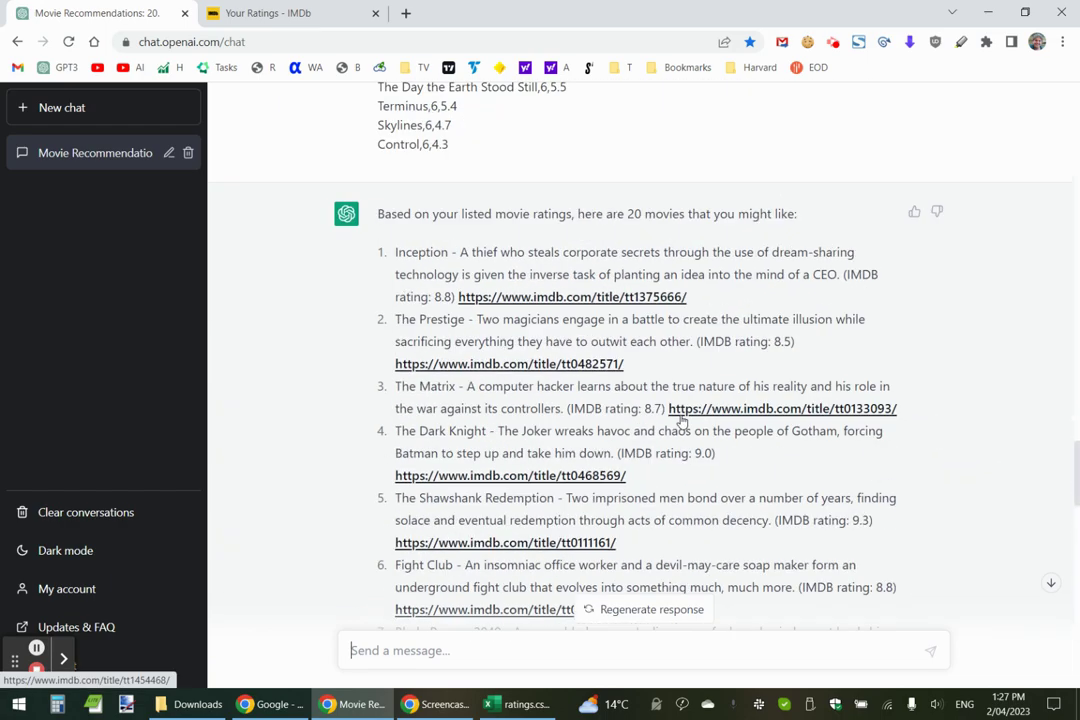
{"action": "scroll", "coordinate": [682, 424], "scroll_direction": "down", "scroll_amount": 5}
{"action": "scroll", "coordinate": [531, 304], "scroll_direction": "up", "scroll_amount": 2}
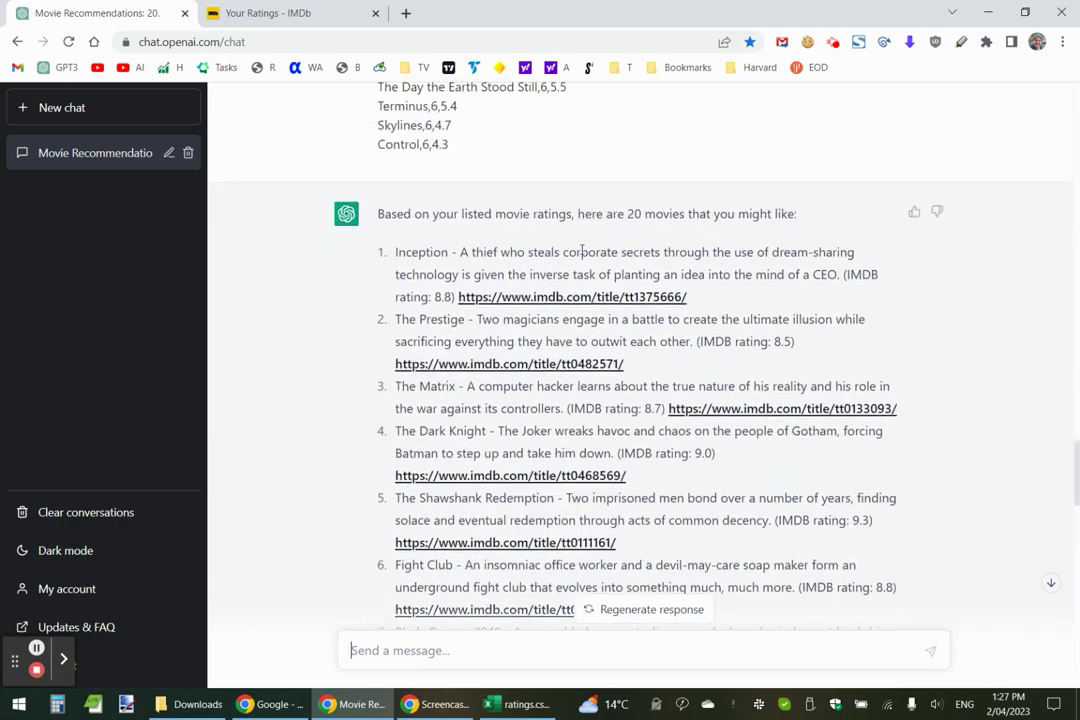
Step: Open the IMDb links of Inception, The Prestige, The Matrix, The Dark Knight, The Shawshank Redemption and Fight Club in background tabs
{"action": "middle_click", "coordinate": [531, 298]}
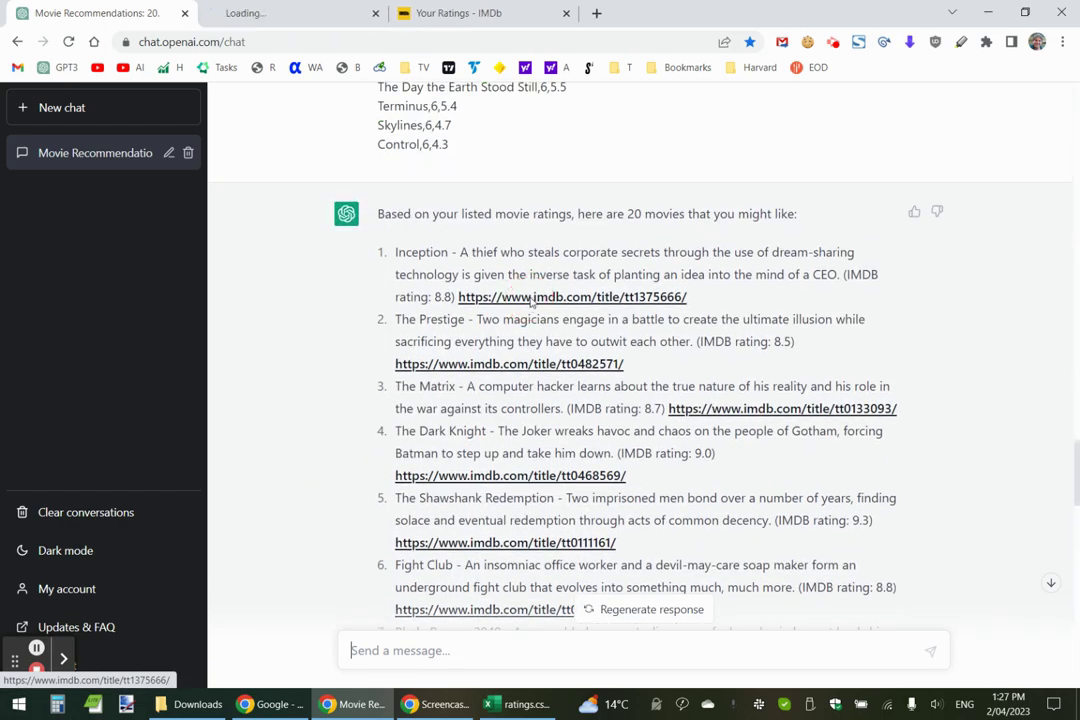
{"action": "middle_click", "coordinate": [513, 366]}
{"action": "middle_click", "coordinate": [700, 409]}
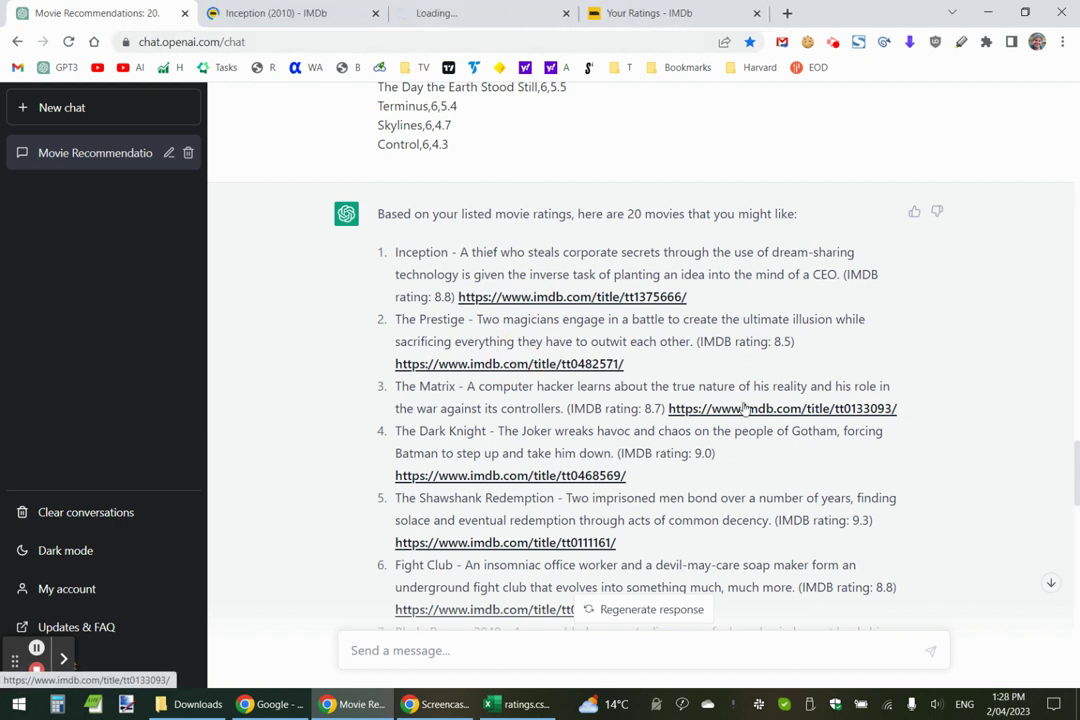
{"action": "middle_click", "coordinate": [510, 476]}
{"action": "middle_click", "coordinate": [503, 542]}
{"action": "scroll", "coordinate": [763, 484], "scroll_direction": "down", "scroll_amount": 5}
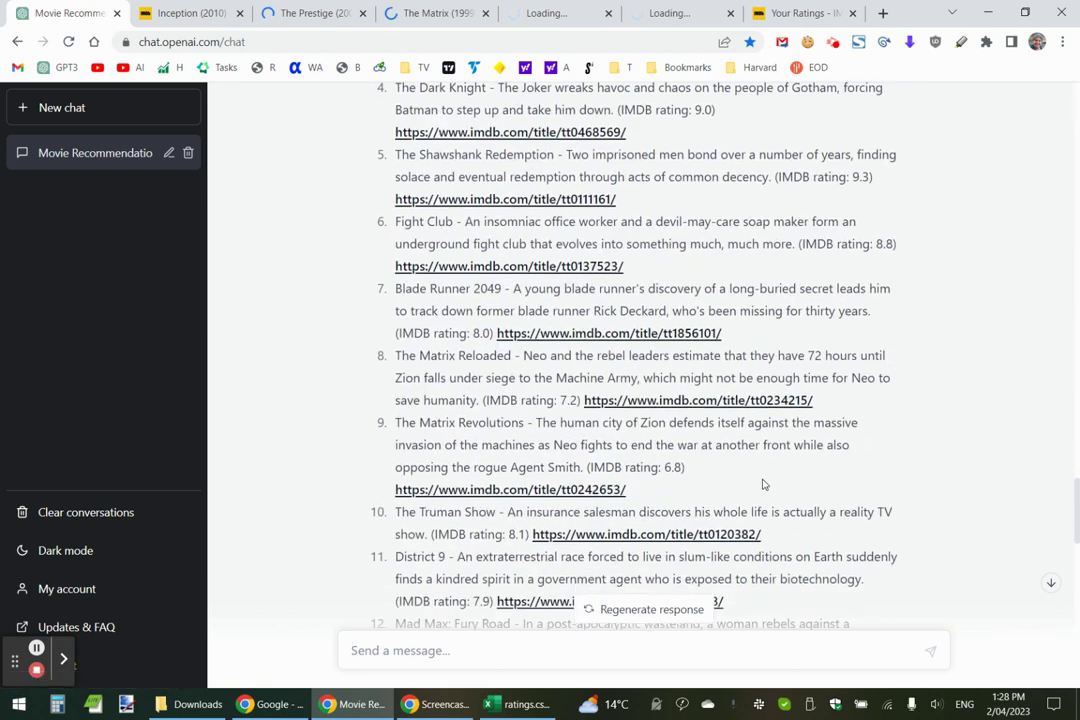
{"action": "middle_click", "coordinate": [565, 199]}
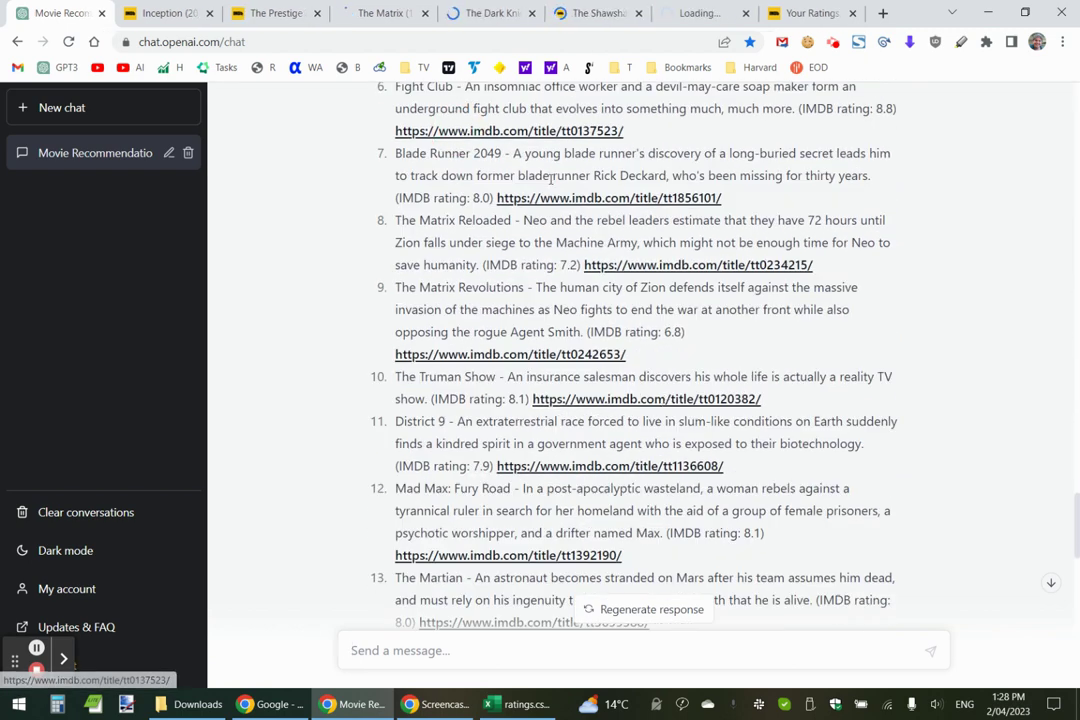